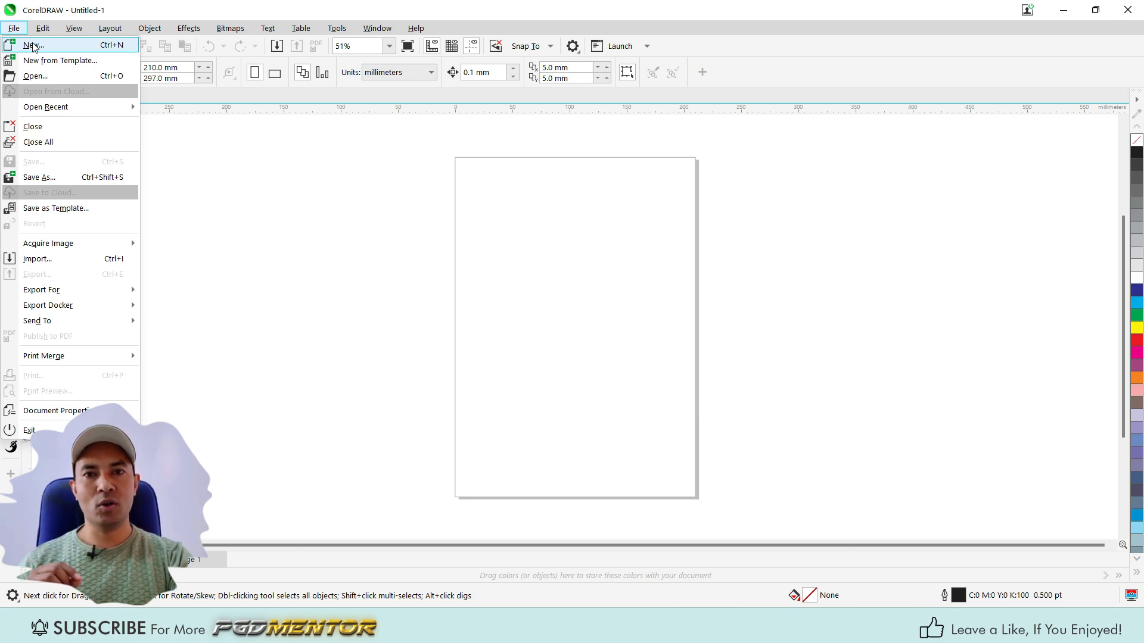
left_click(322, 195)
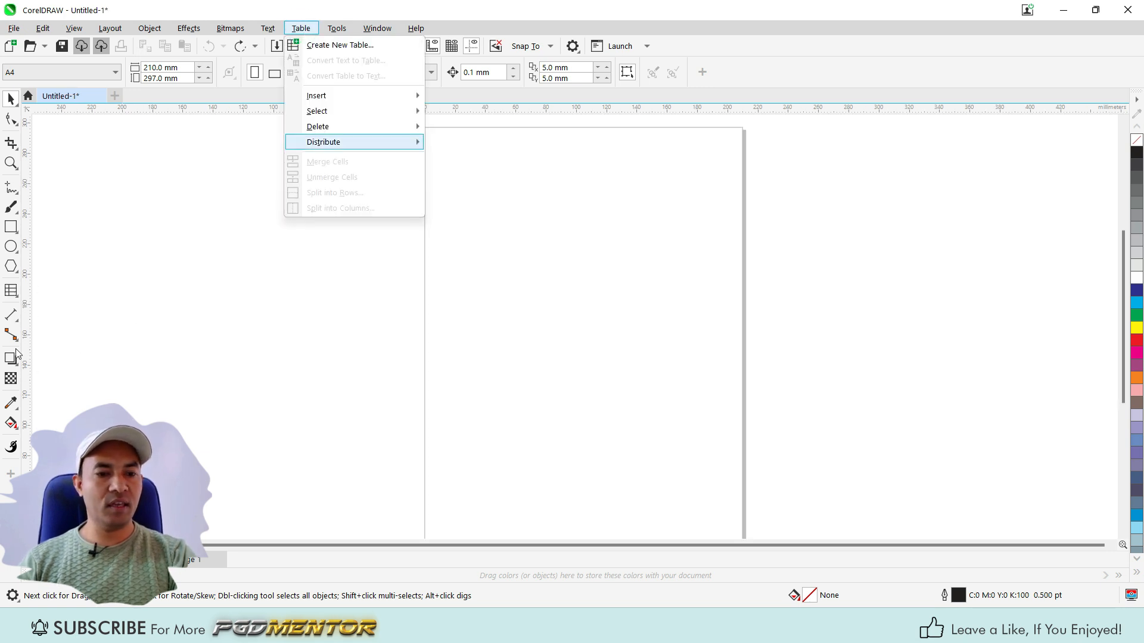
left_click(97, 256)
left_click(12, 291)
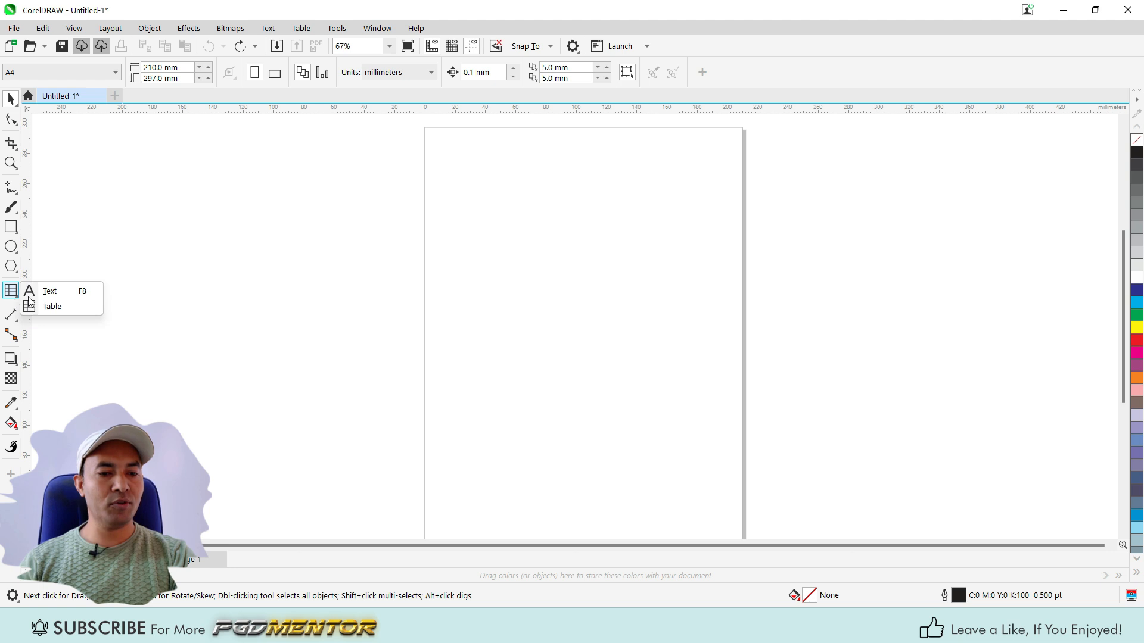
left_click(59, 290)
left_click(20, 298)
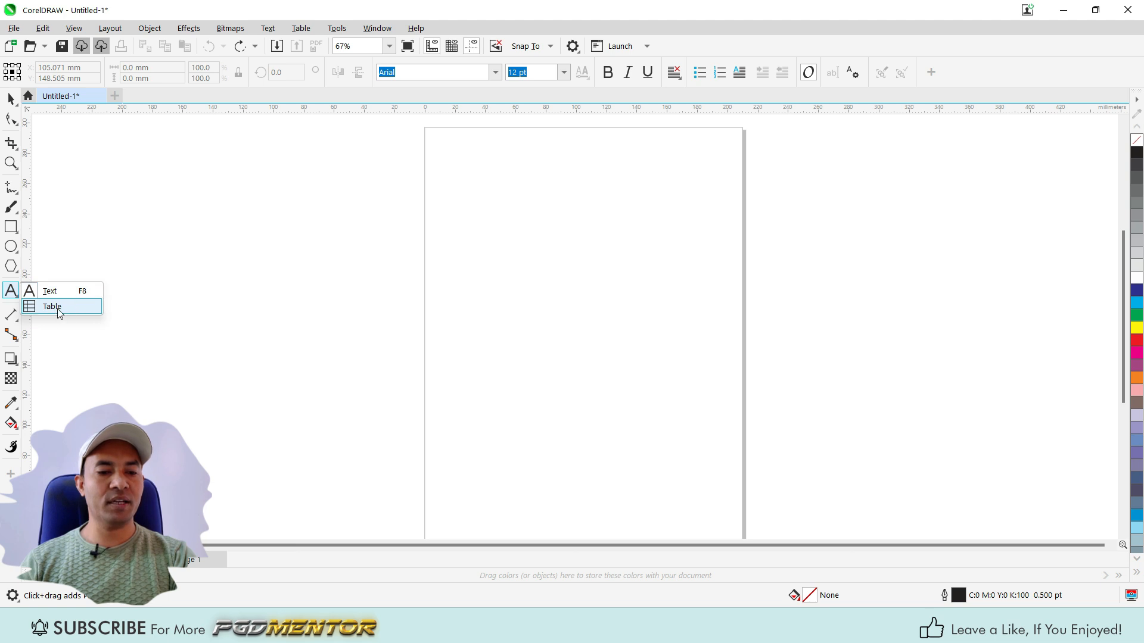
left_click(17, 320)
left_click(132, 261)
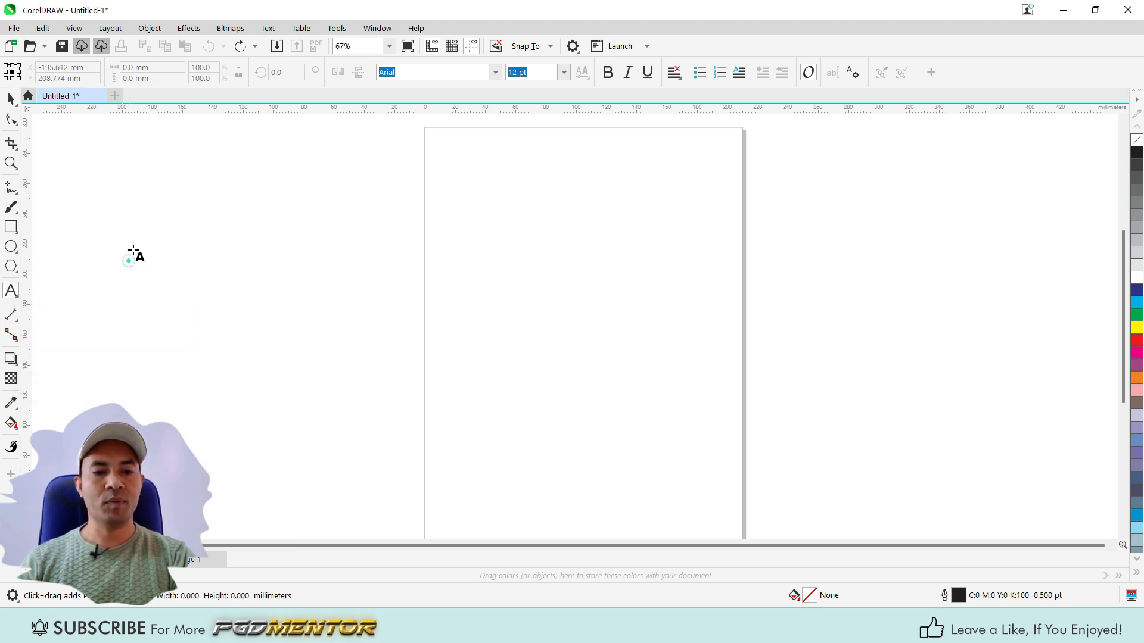
Create a new table with 6 rows and 7 columns, 70 mm high and 60 mm wide.
left_click(301, 28)
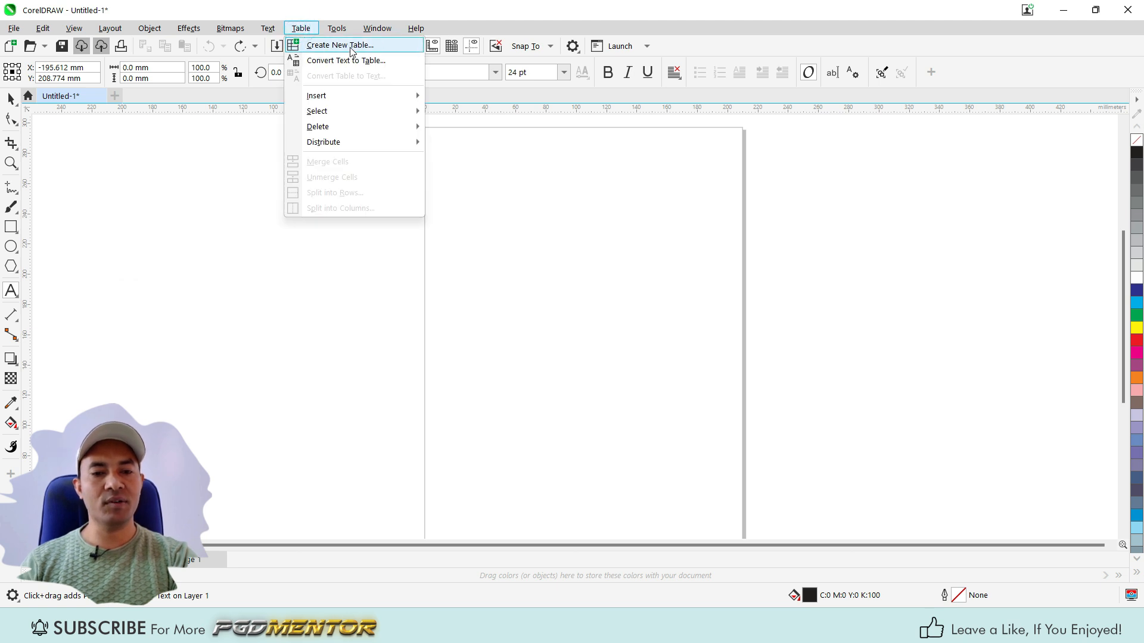
left_click(336, 46)
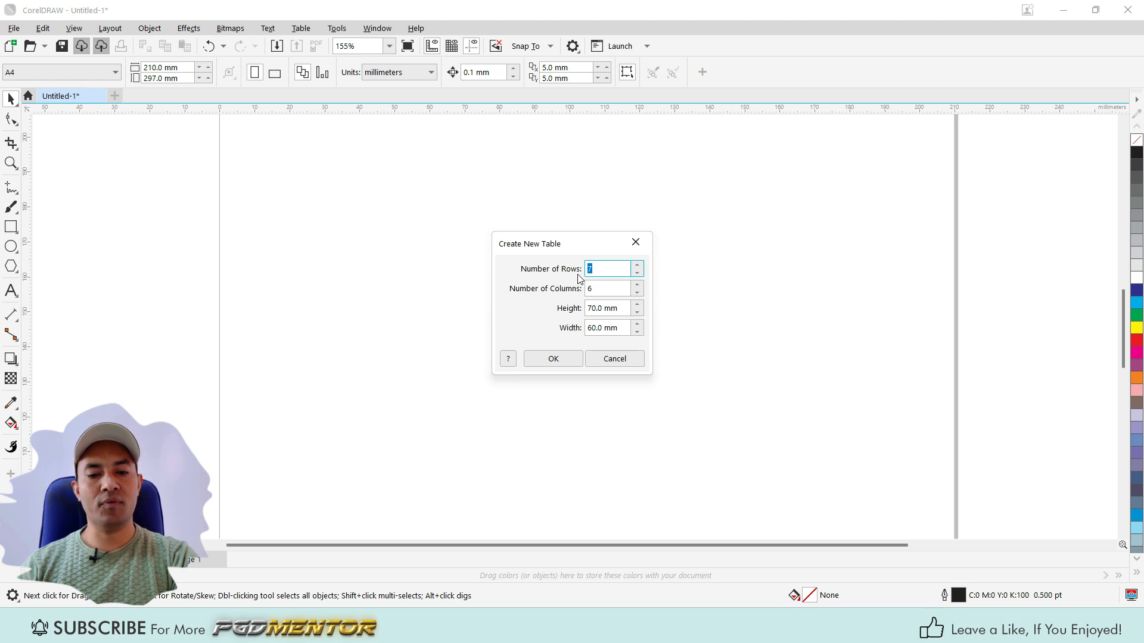
double_click(596, 270)
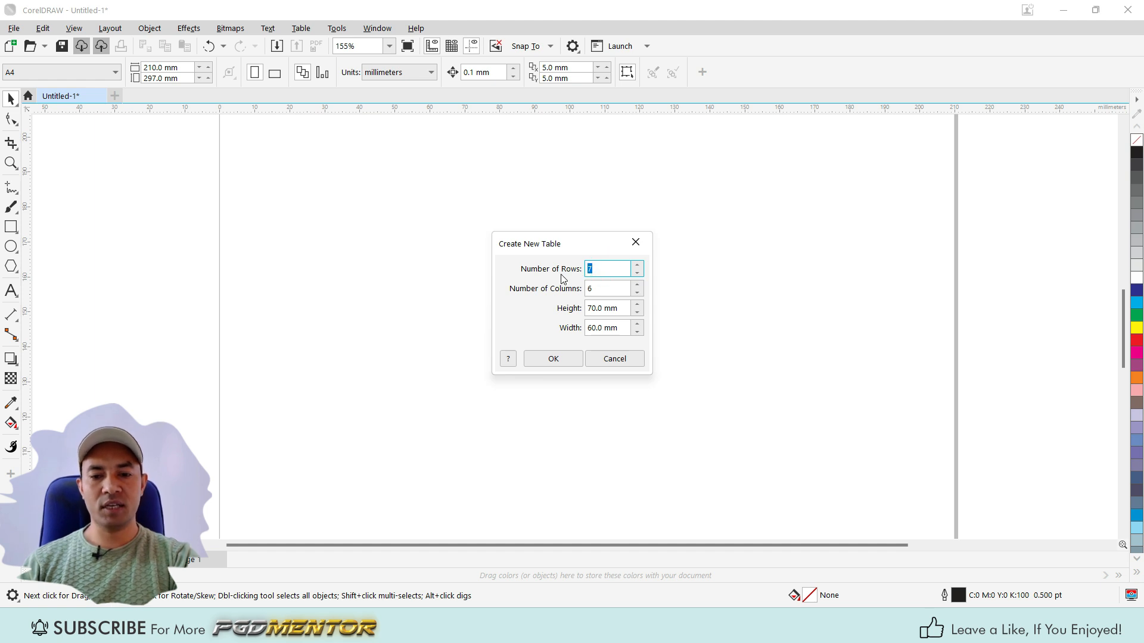
type("6")
key("Tab")
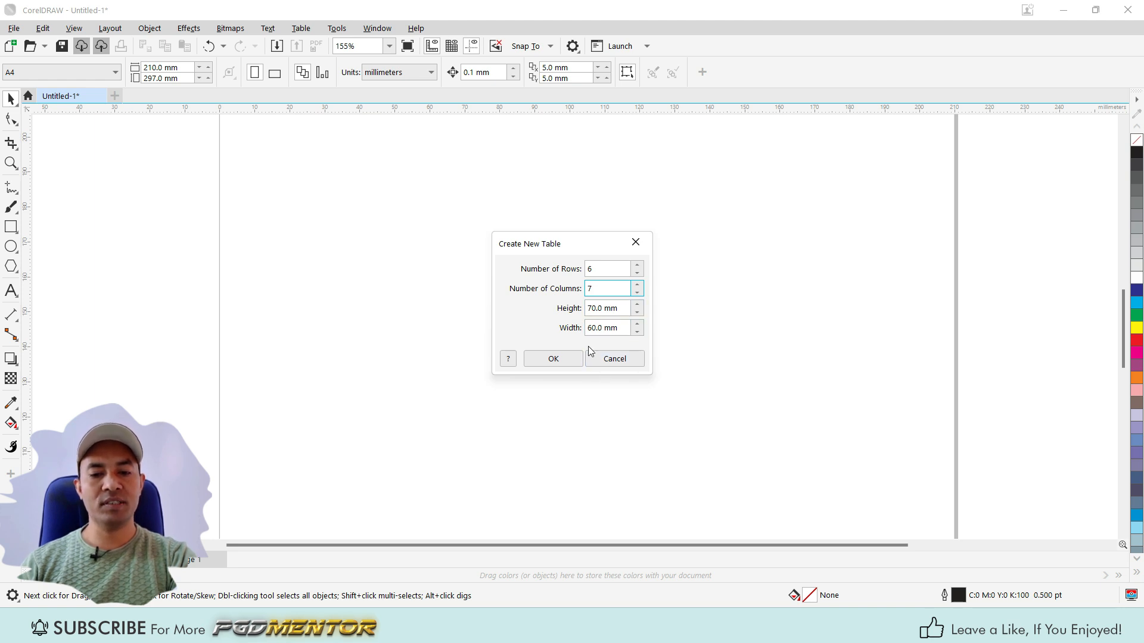
left_click(553, 362)
scroll(549, 235, "up", 1)
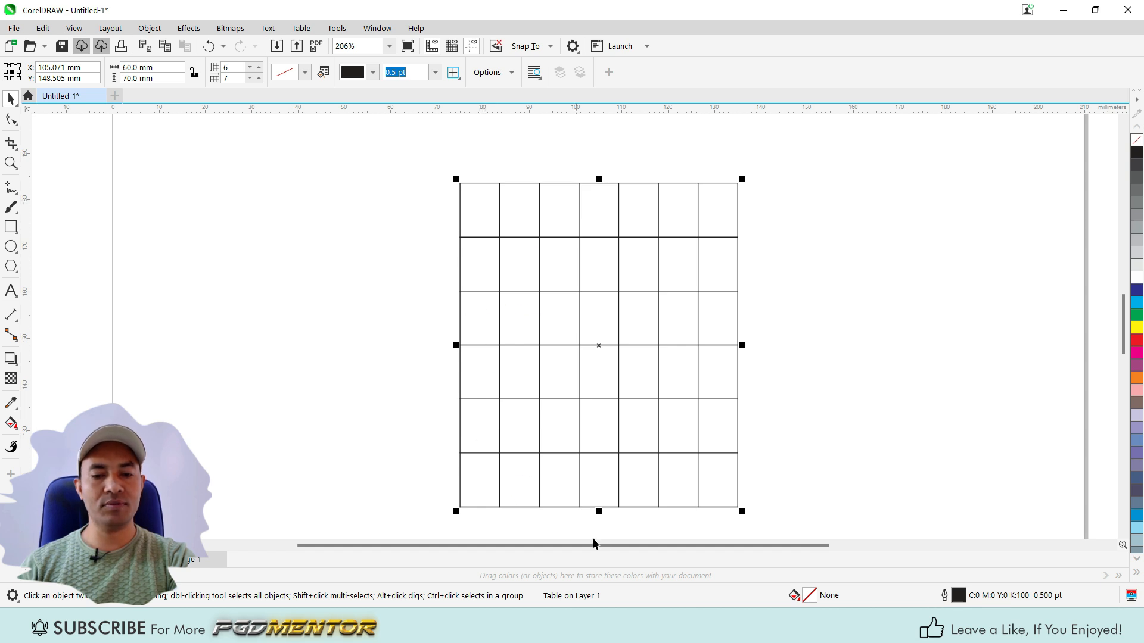
Shorten the table from its lower edge and set both its width and height to 60 mm.
left_click_drag(598, 511, 601, 457)
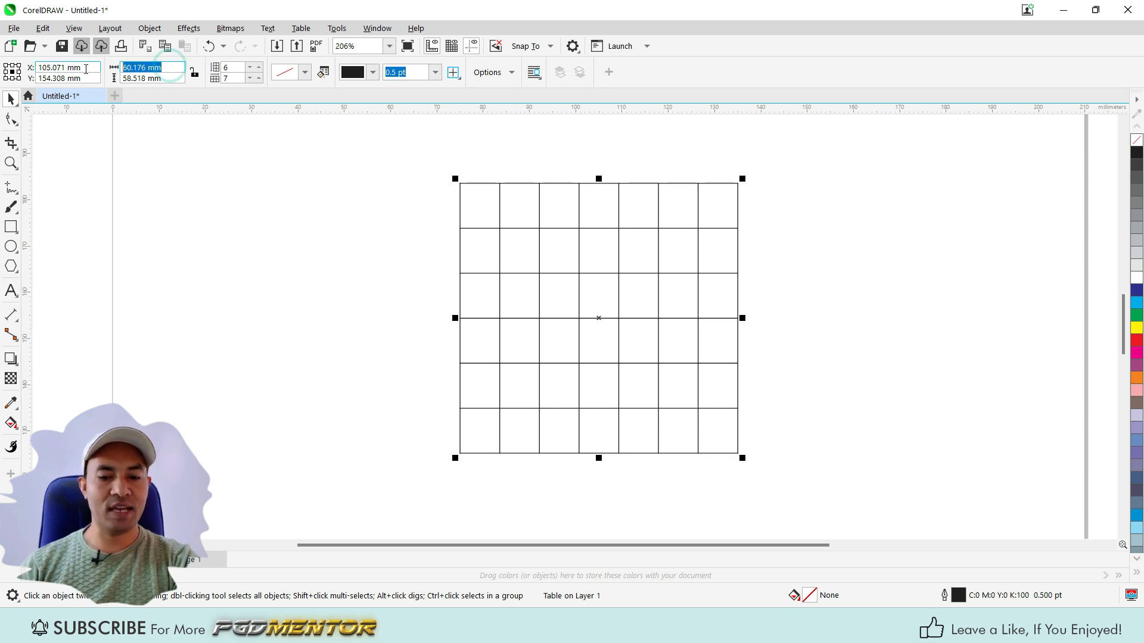
type("60")
key("Tab")
type("6")
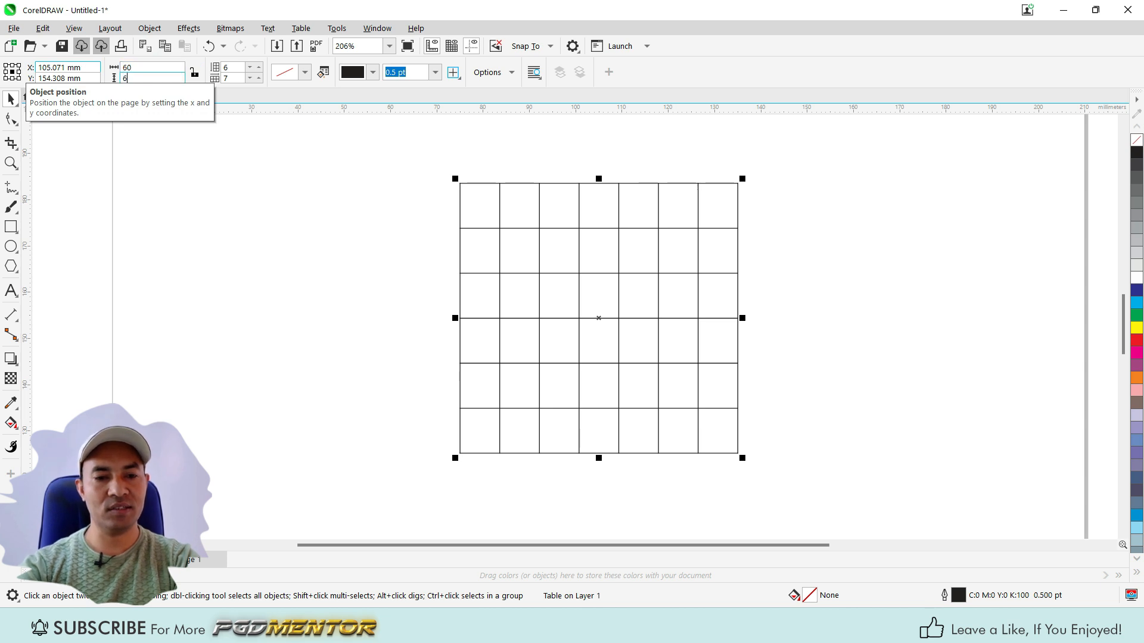
key("Return")
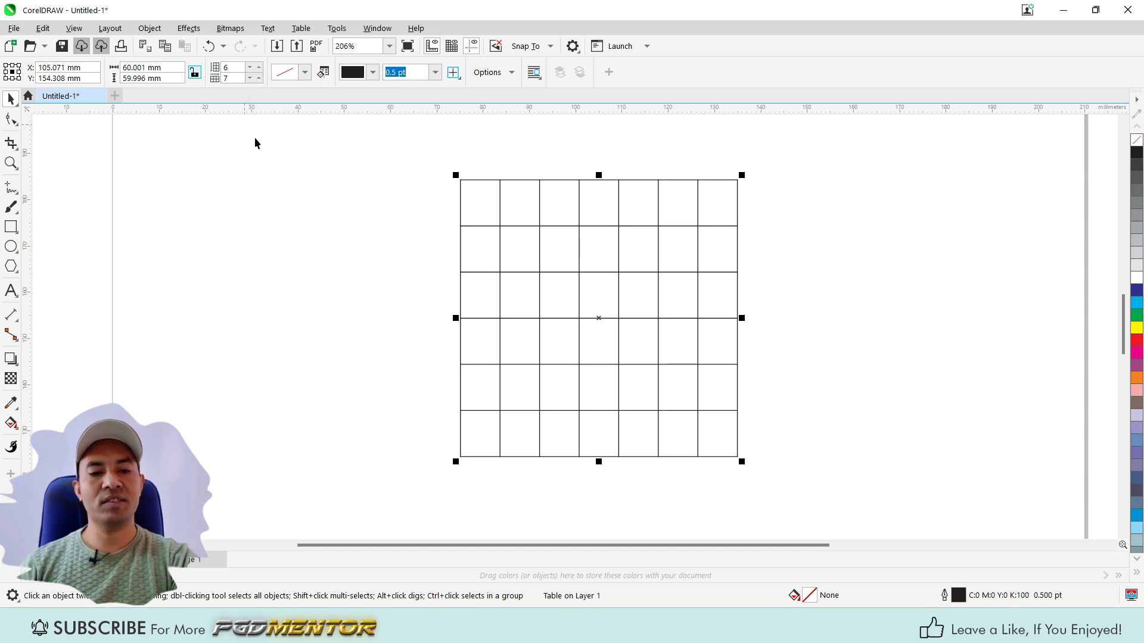
Place a text cursor inside the table's upper-left cell with the Text tool.
scroll(587, 197, "up", 2)
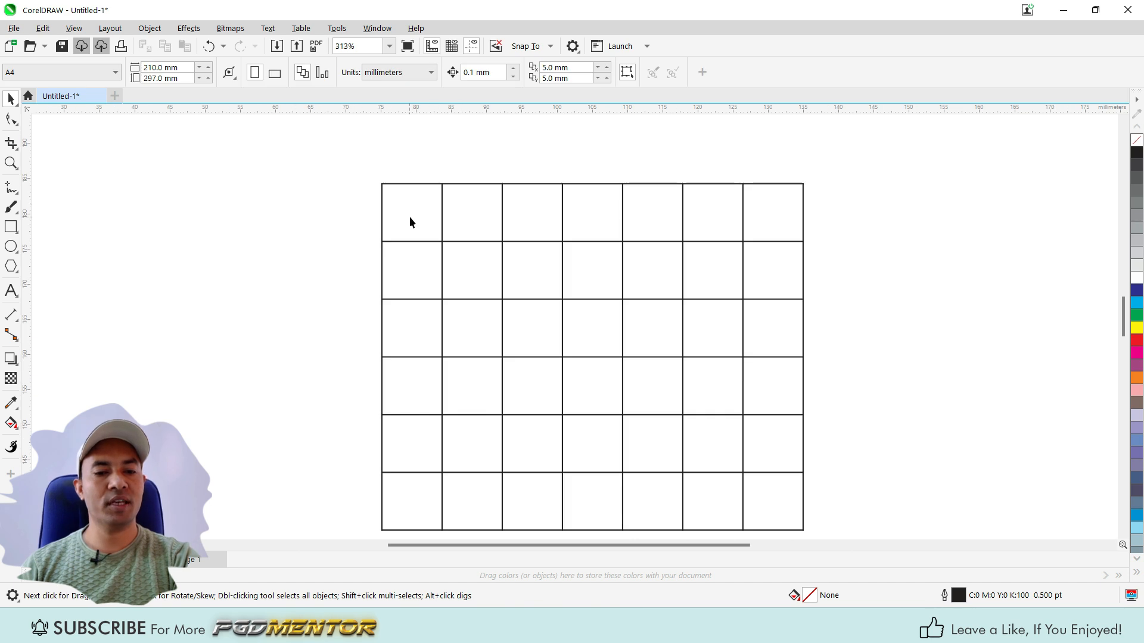
left_click(409, 218)
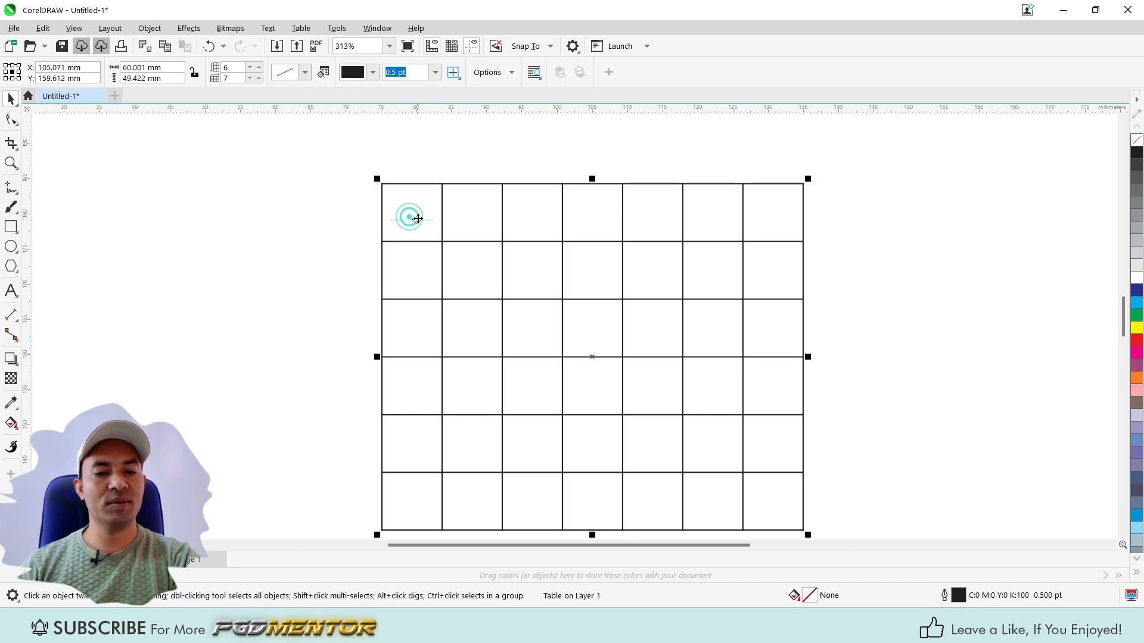
scroll(417, 214, "up", 2)
left_click(11, 291)
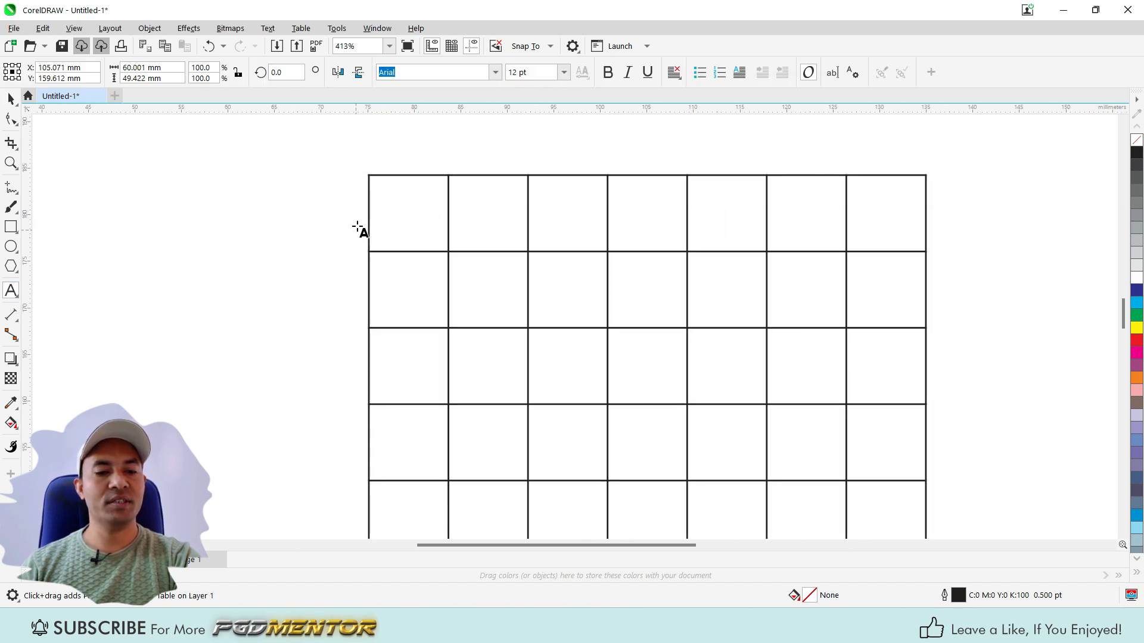
left_click(397, 211)
scroll(410, 241, "up", 2)
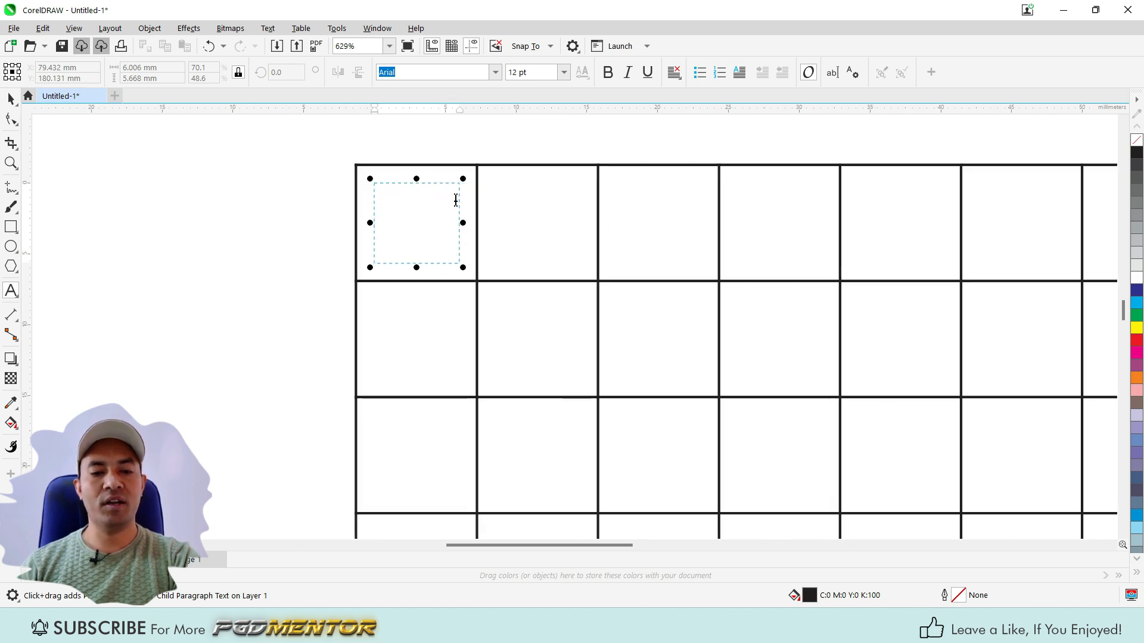
scroll(309, 291, "down", 1)
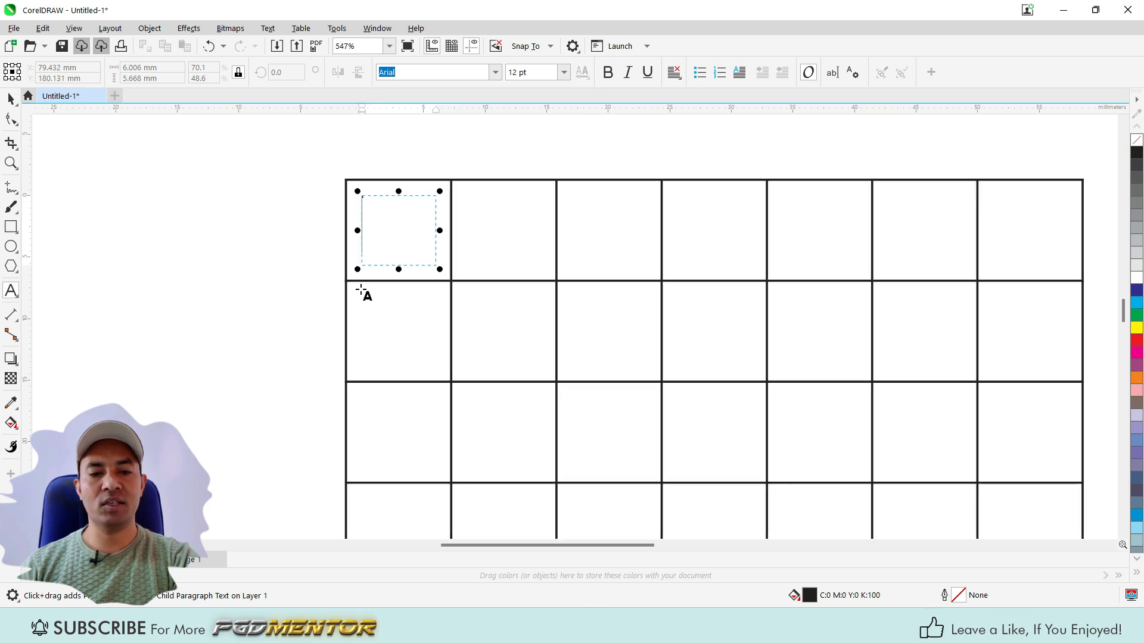
Enter MON as the header in the first column of the table's top row.
left_click(476, 227)
left_click(623, 226)
left_click(718, 230)
left_click(828, 229)
left_click(931, 222)
left_click(1020, 232)
left_click(385, 214)
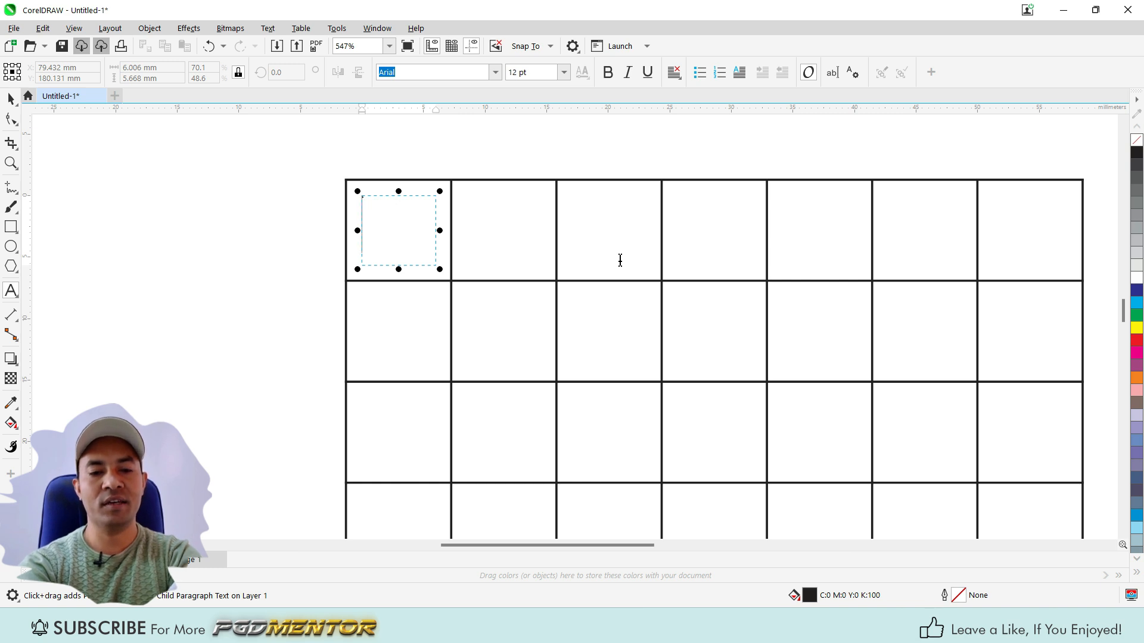
type("MON")
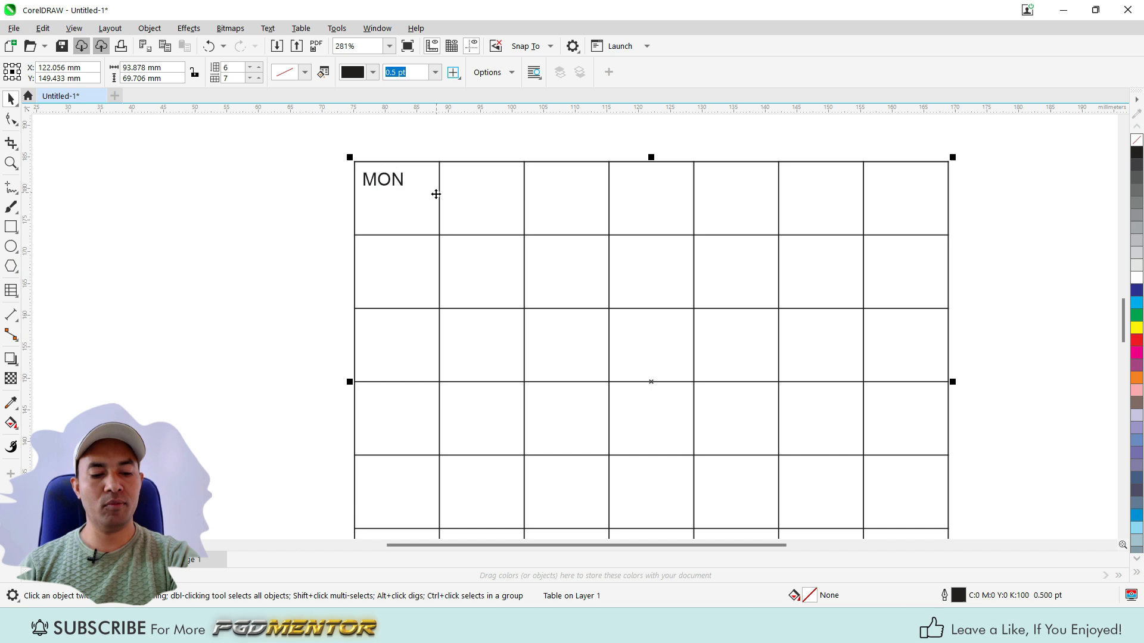
Fill the remaining header cells of the table with TUE, WED, THU, FRI, SAT and SUN.
double_click(408, 181)
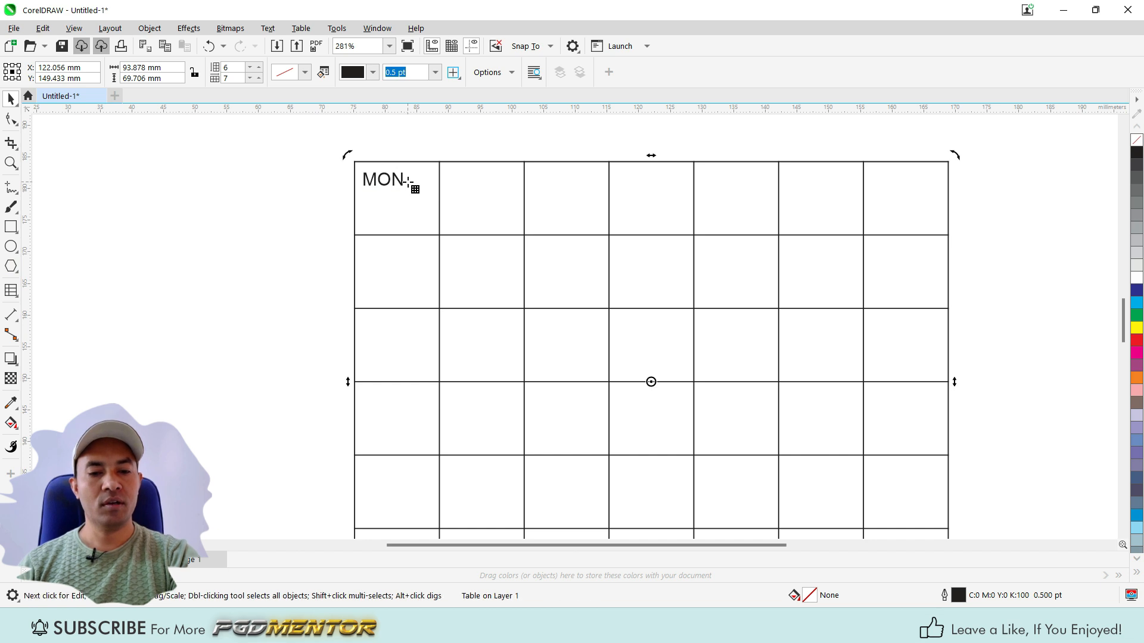
key("Tab")
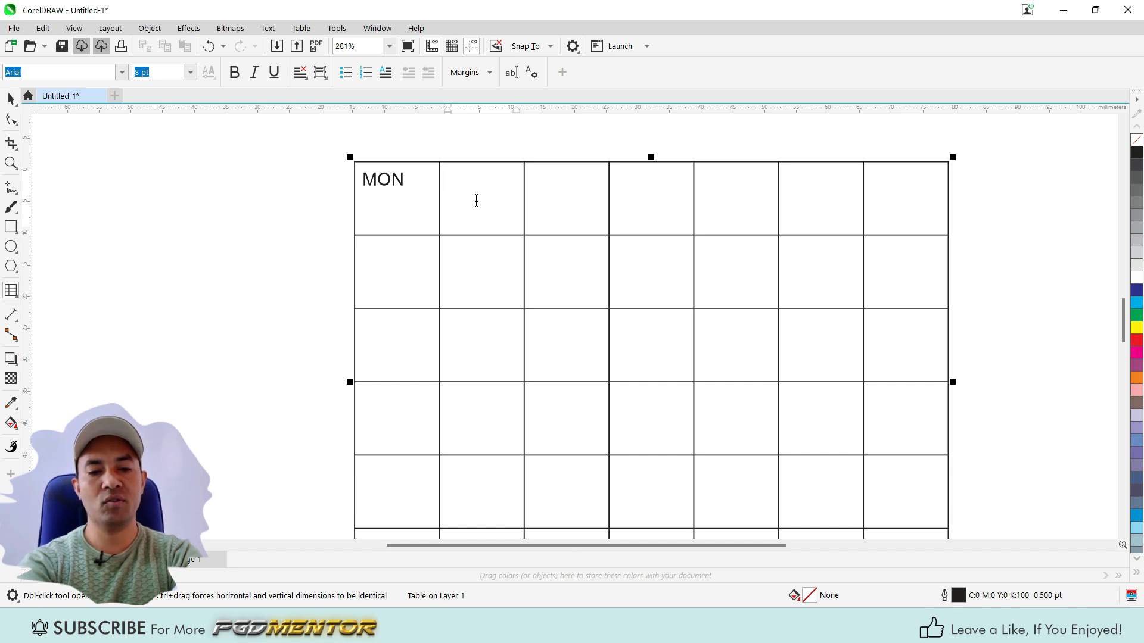
type("TUE")
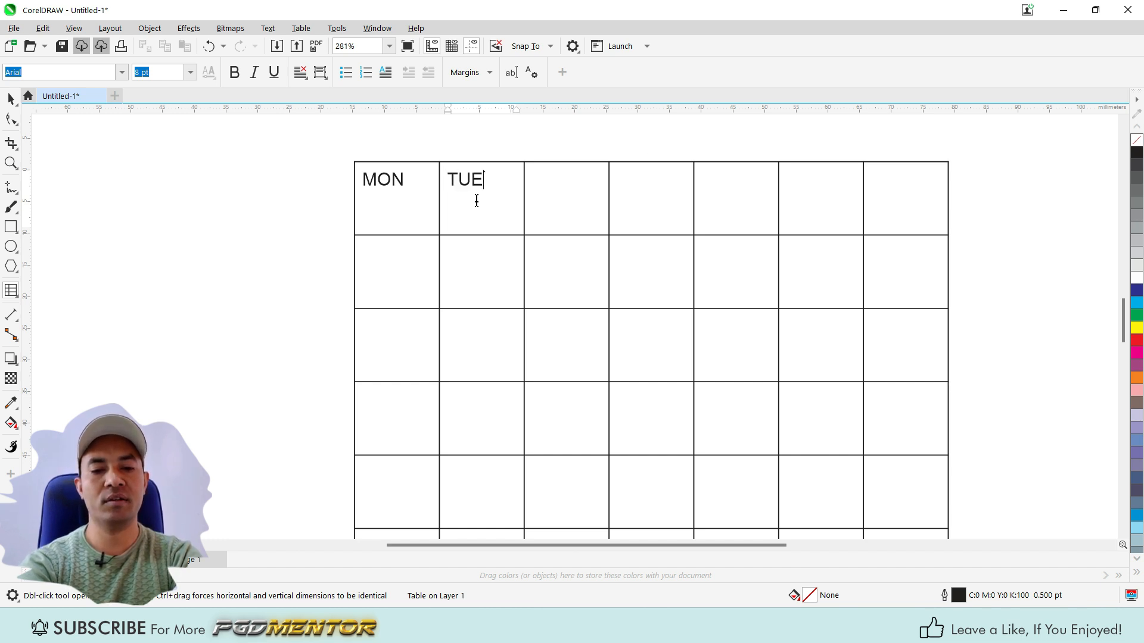
key("Tab")
type("WED")
key("Tab")
type("TH")
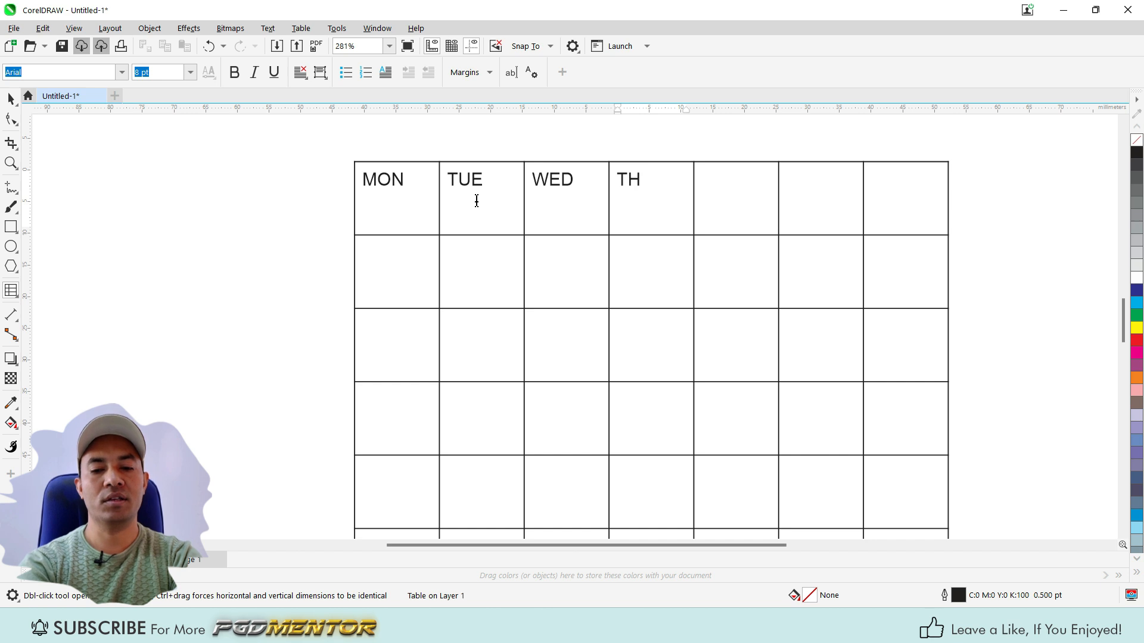
type("UFRI")
key("Tab")
type("SAT")
key("Tab")
type("SUN")
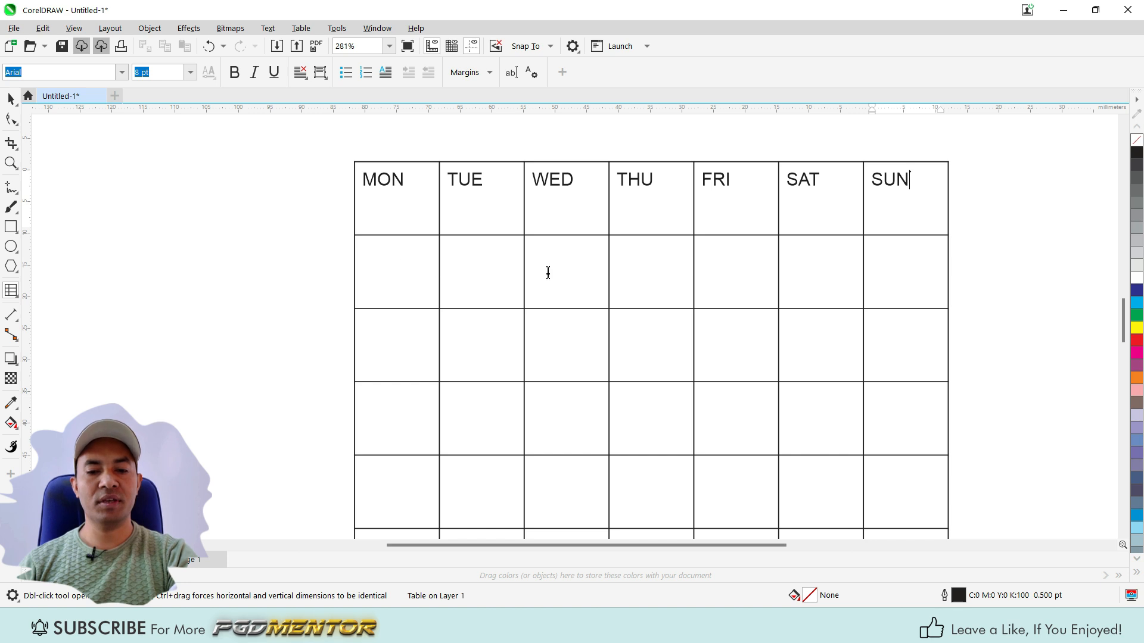
Fill in the dates 1 to 30 cell by cell, starting under SAT in the second row, consulting the system calendar.
left_click(1097, 625)
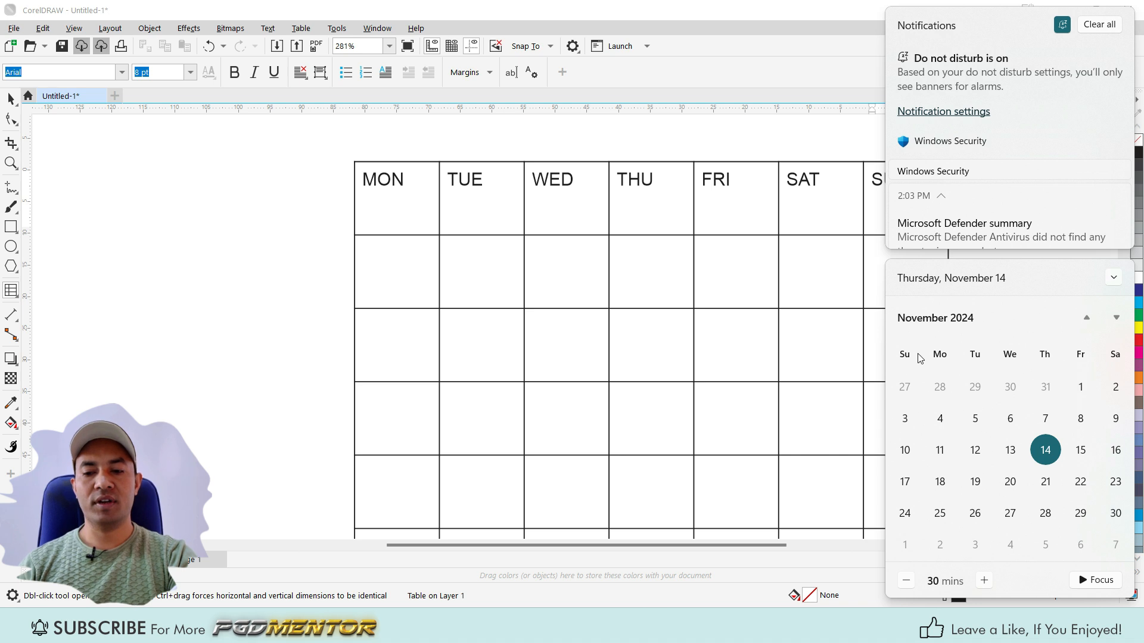
left_click(831, 274)
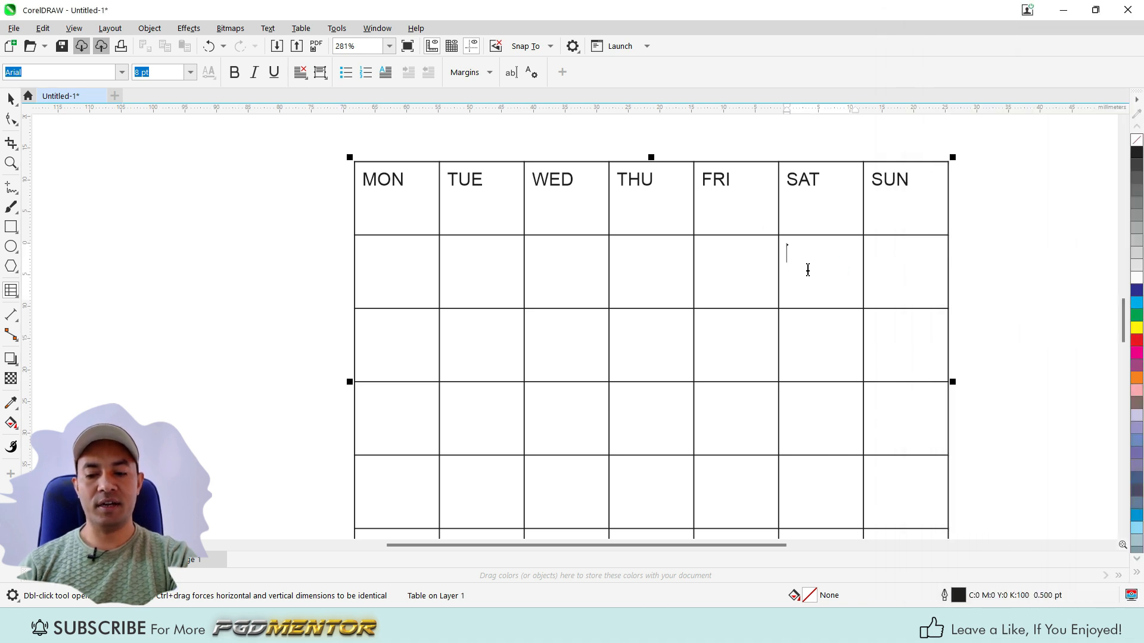
type("1")
key("Tab")
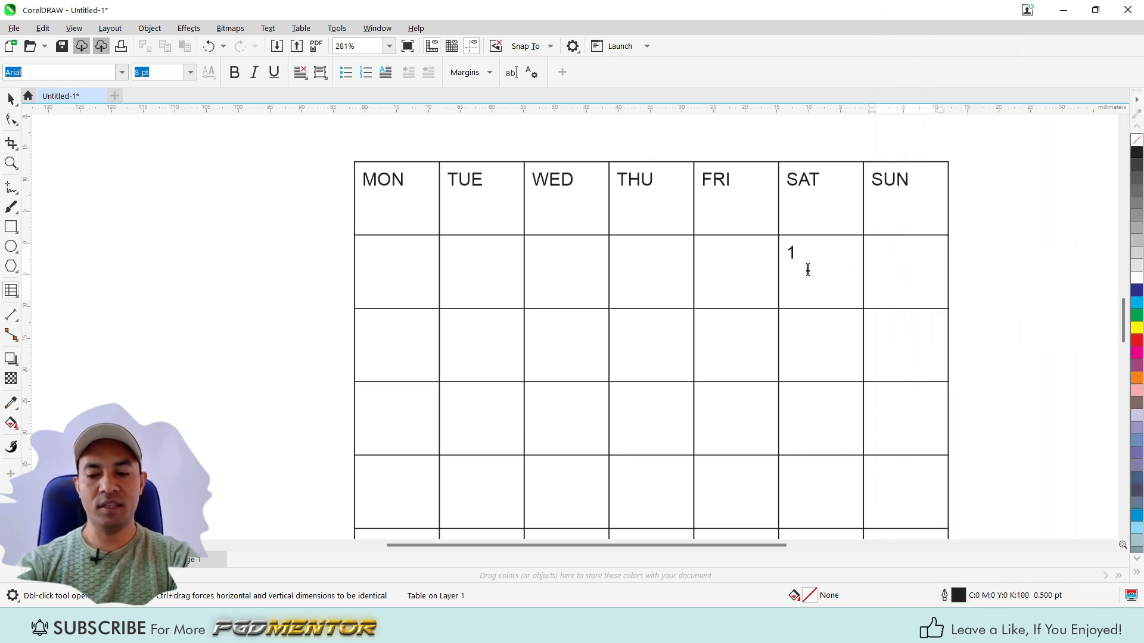
type("2")
key("Tab")
type("3")
key("Tab")
type("4")
key("Tab")
type("5")
key("Tab")
type("6")
key("Tab")
type("7")
key("Tab")
type("8")
key("Tab")
type("9")
key("Tab")
type("10\t11\t12\t13\t14\t15\t16\t17\t18\t19\t20\t21\t22\t23\t24\t25\t26\t27\t28\t29\t30")
scroll(700, 427, "down", 1)
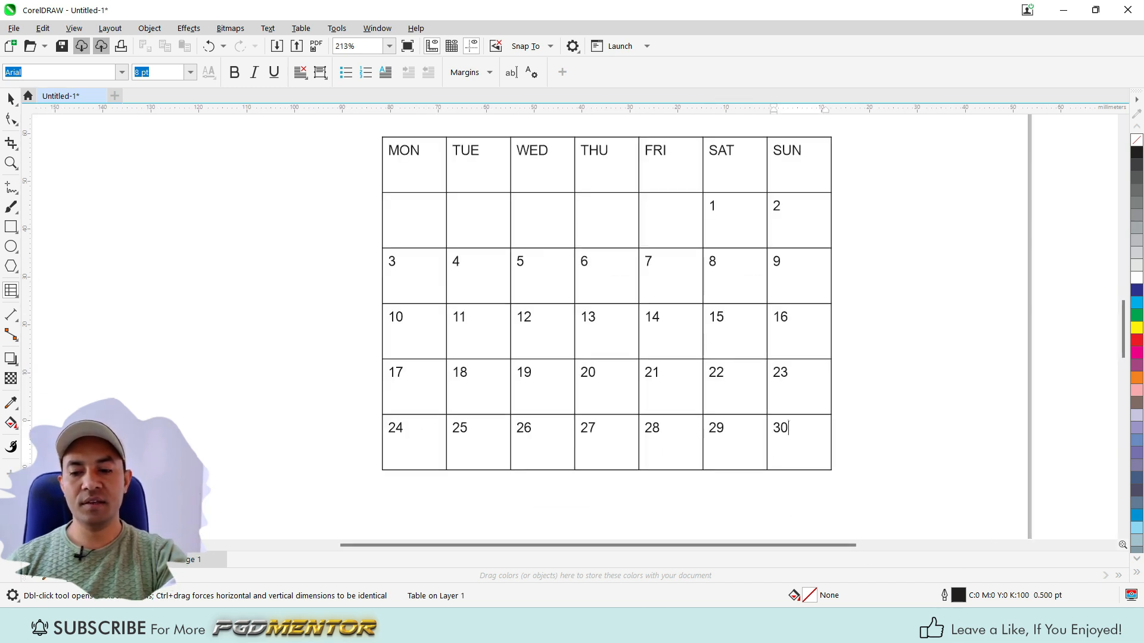
left_click(1084, 630)
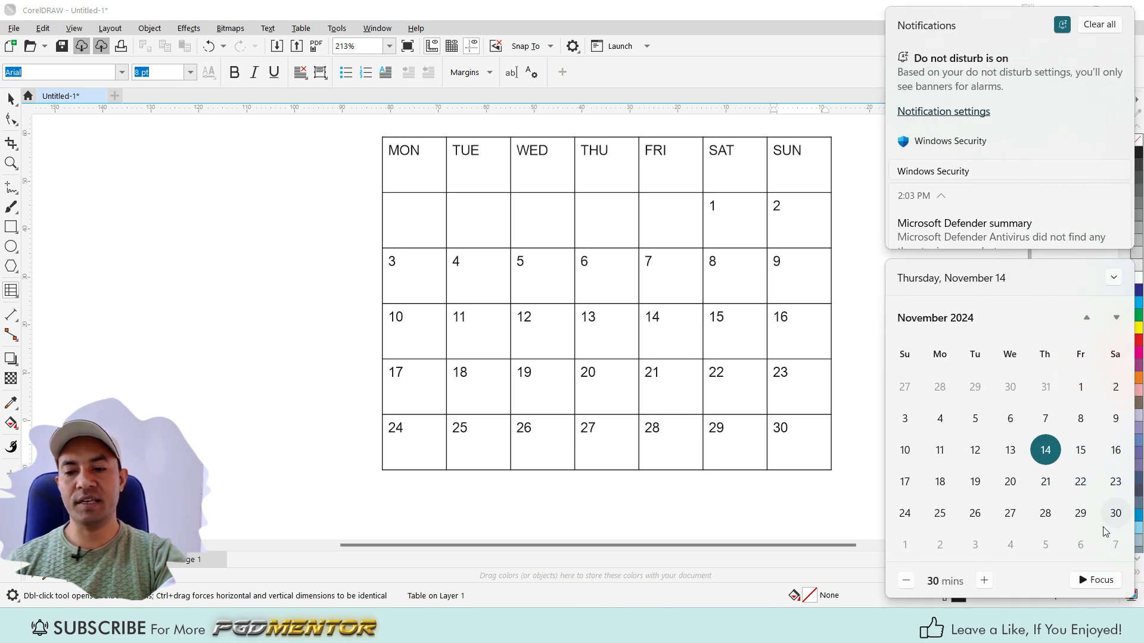
left_click(789, 456)
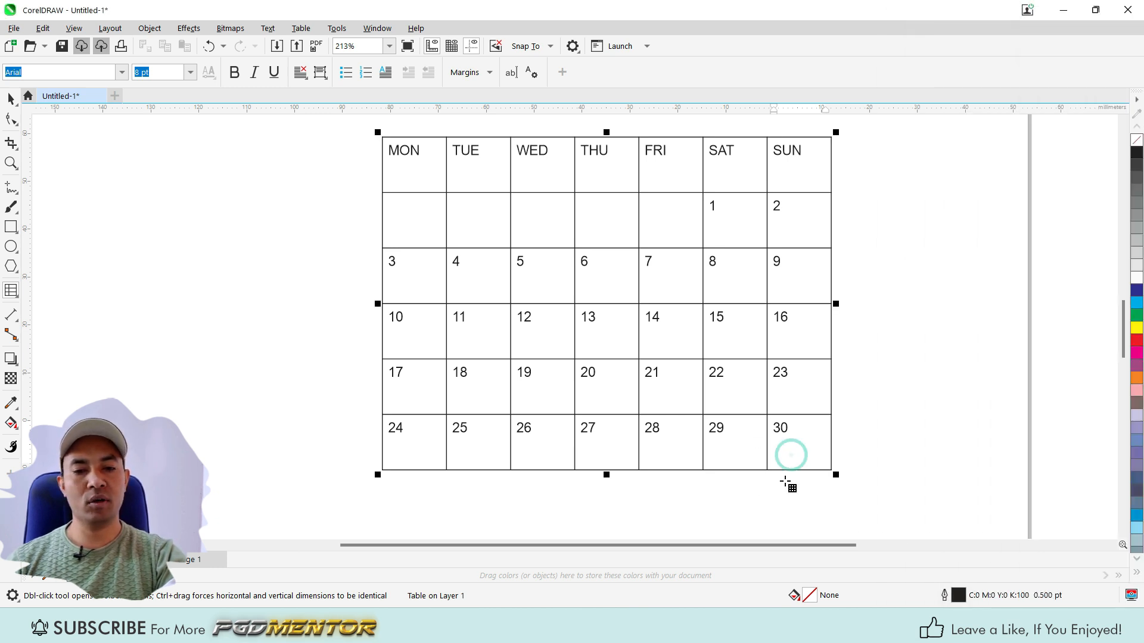
Select all the table's cells and centre their text horizontally using the paragraph text settings.
scroll(458, 185, "up", 1)
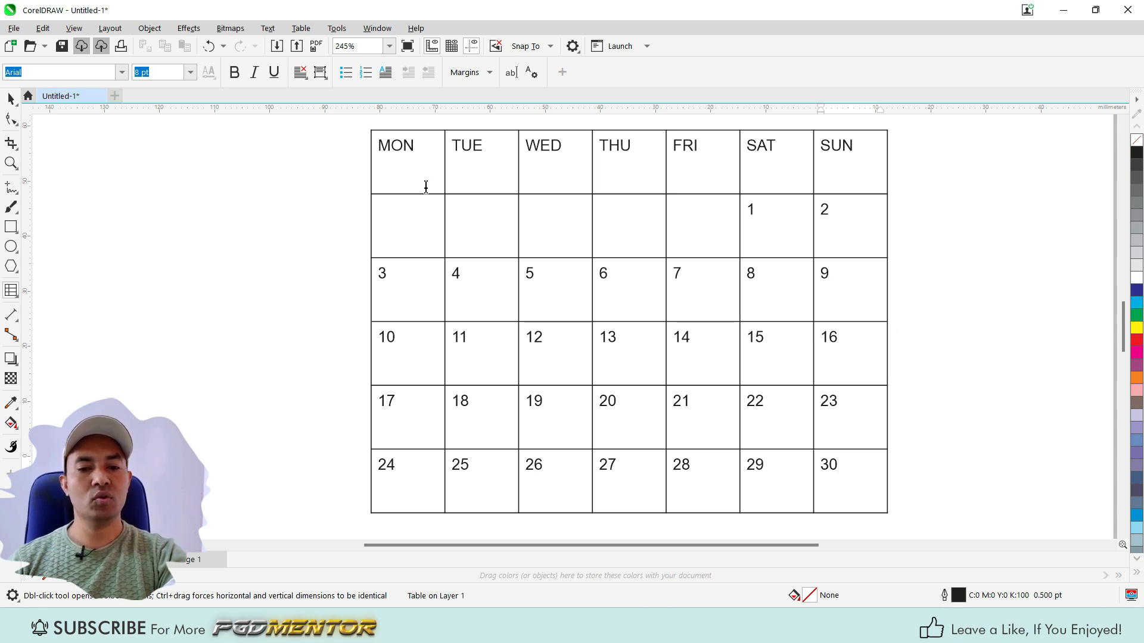
left_click(366, 127)
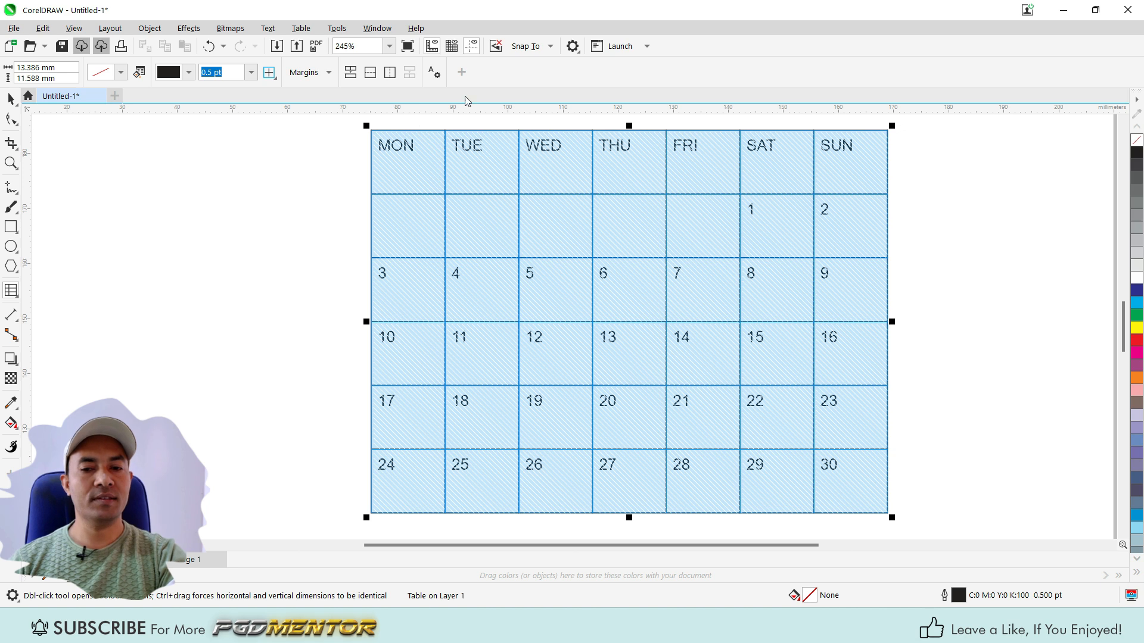
left_click(273, 29)
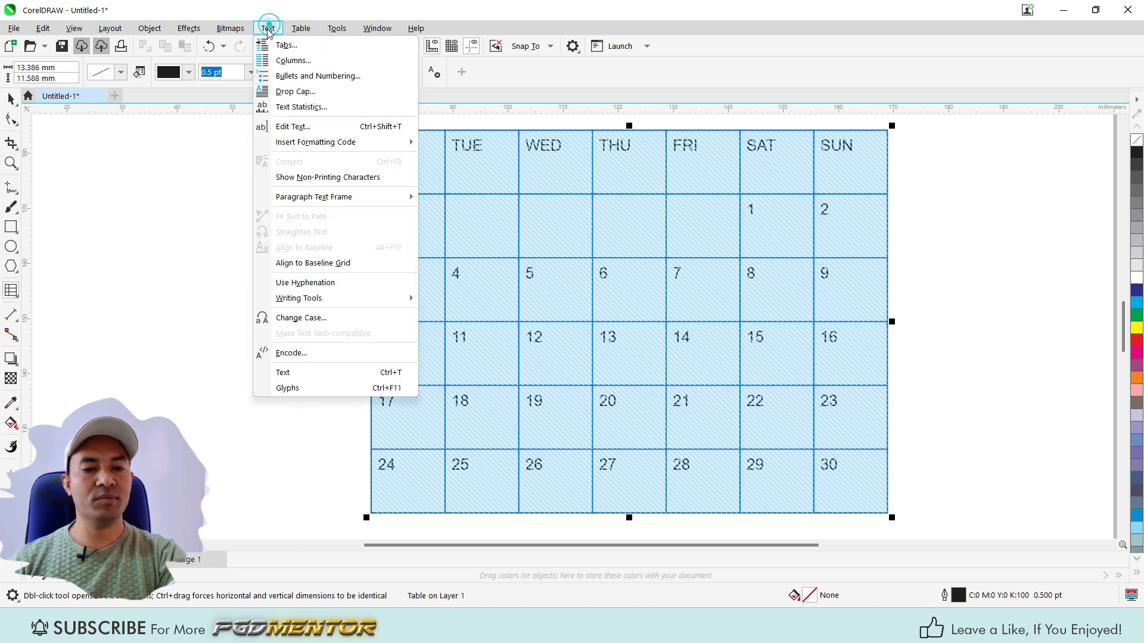
left_click(315, 375)
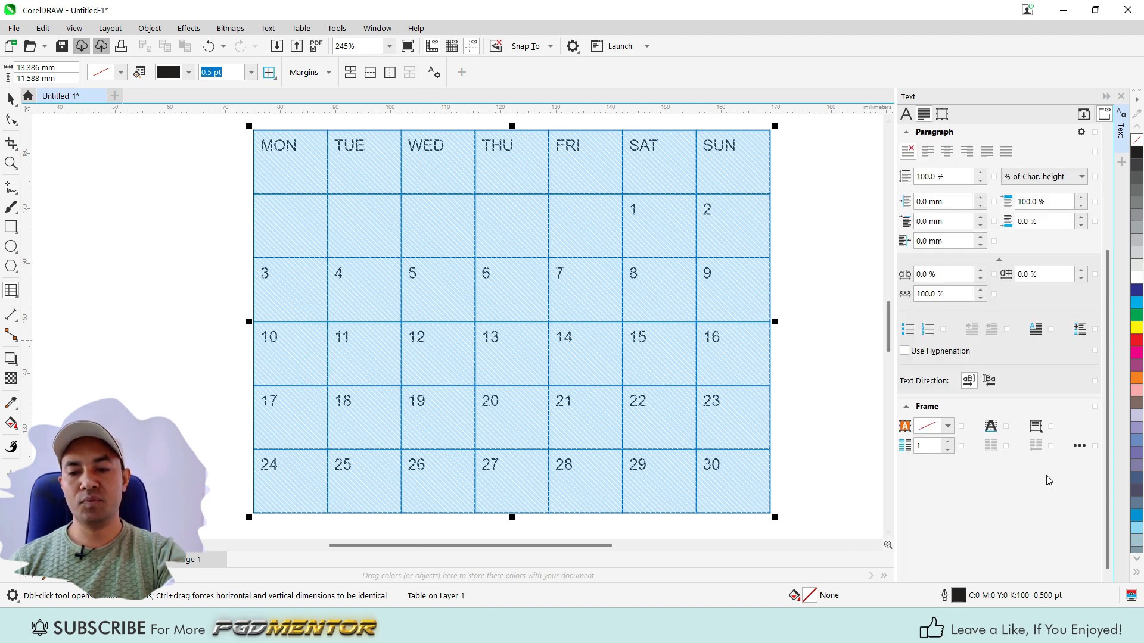
left_click(1104, 345)
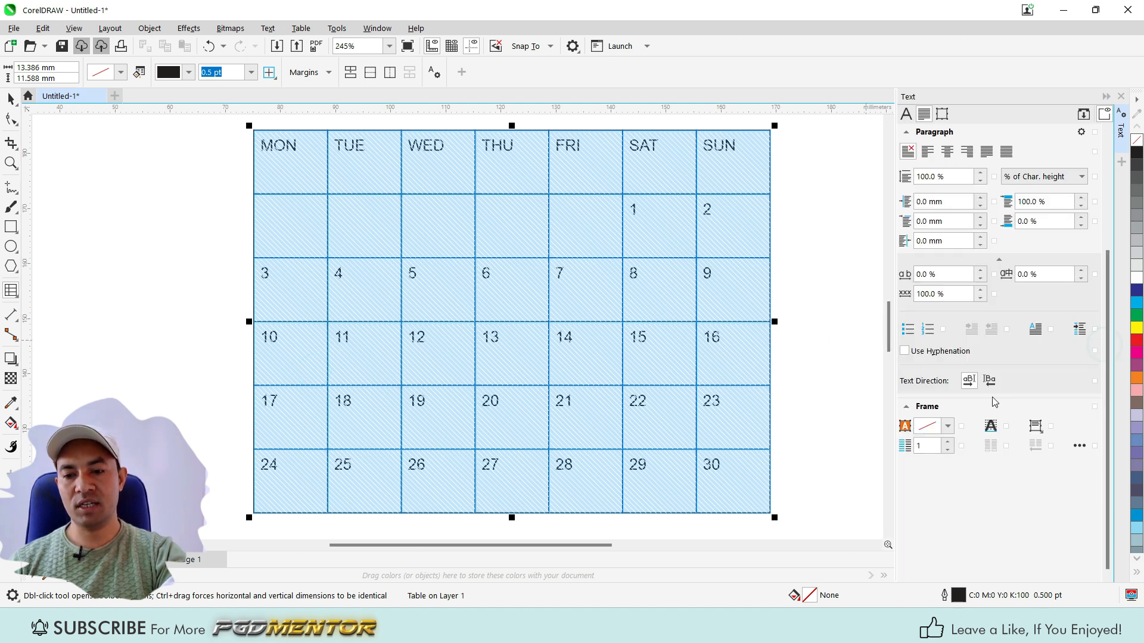
left_click(947, 152)
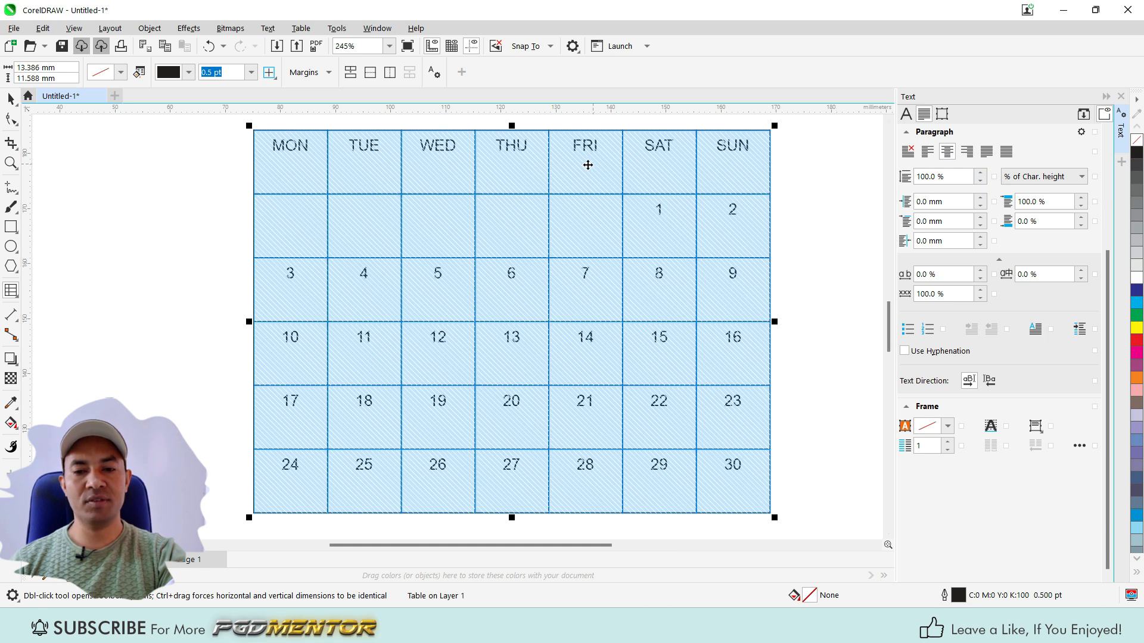
Apply Center Vertical Alignment to the text in all table cells and return to selecting the table as an object.
left_click(1042, 435)
left_click(1054, 430)
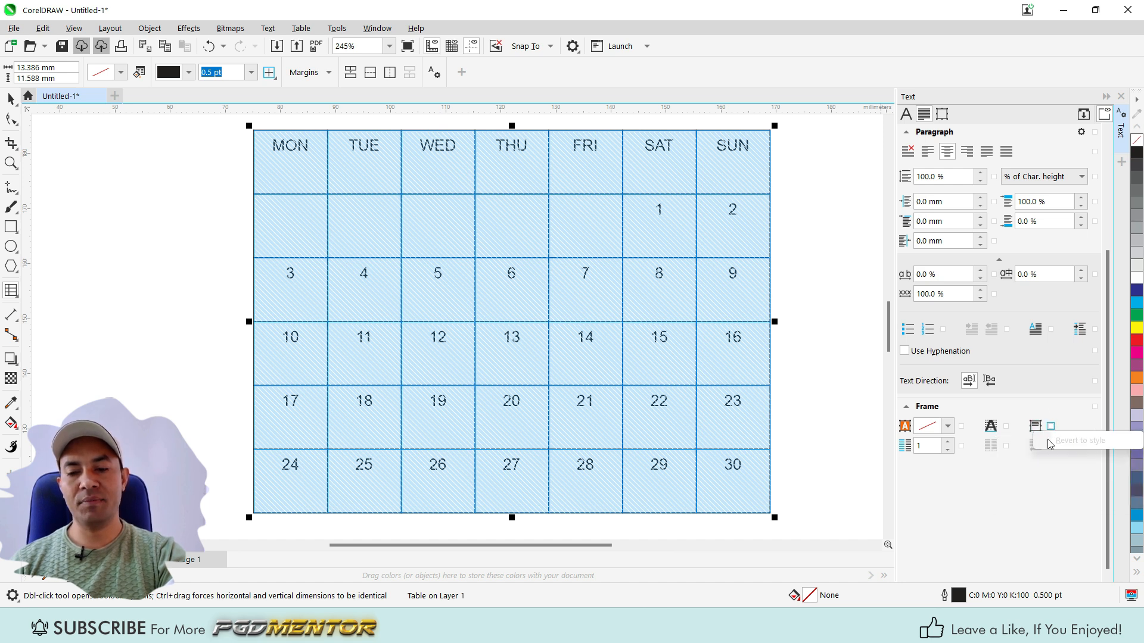
left_click(1041, 435)
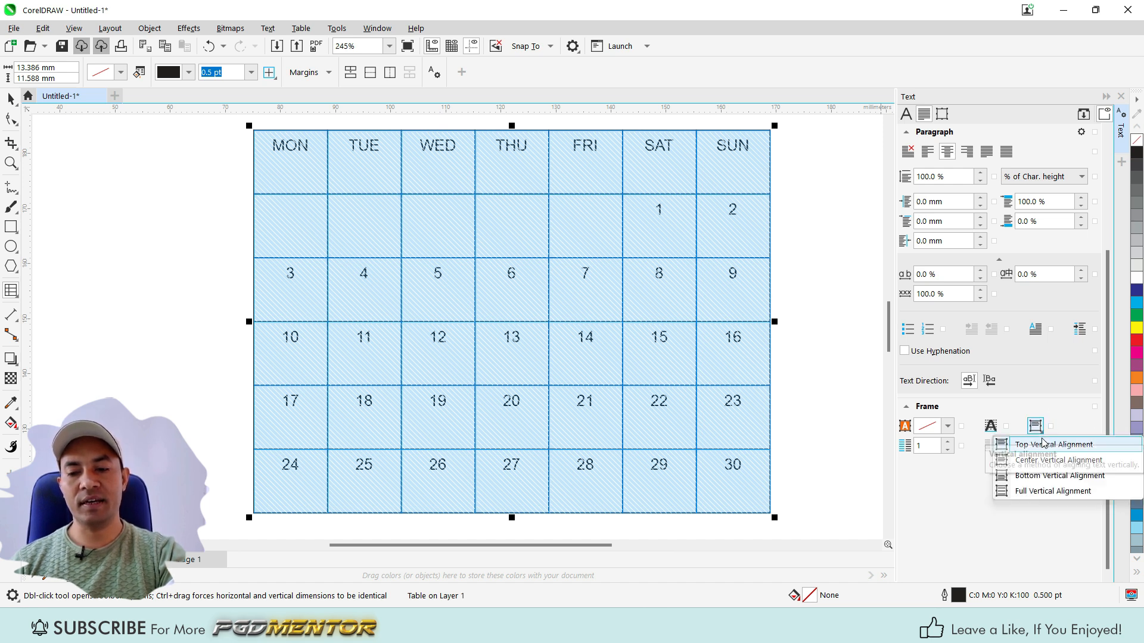
left_click(1031, 465)
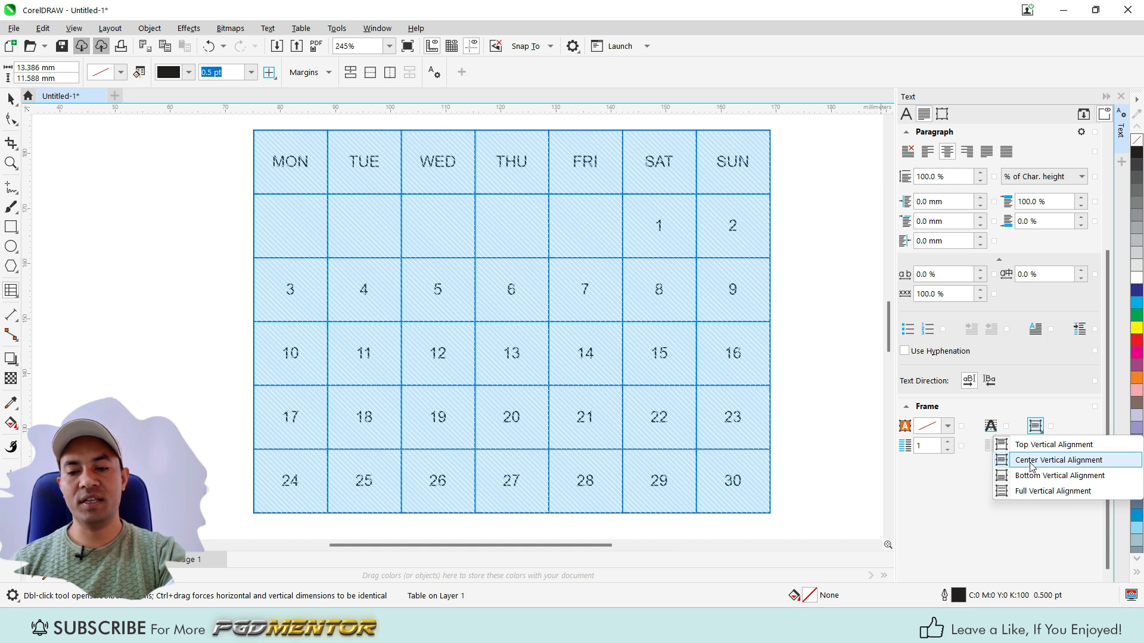
left_click(1037, 463)
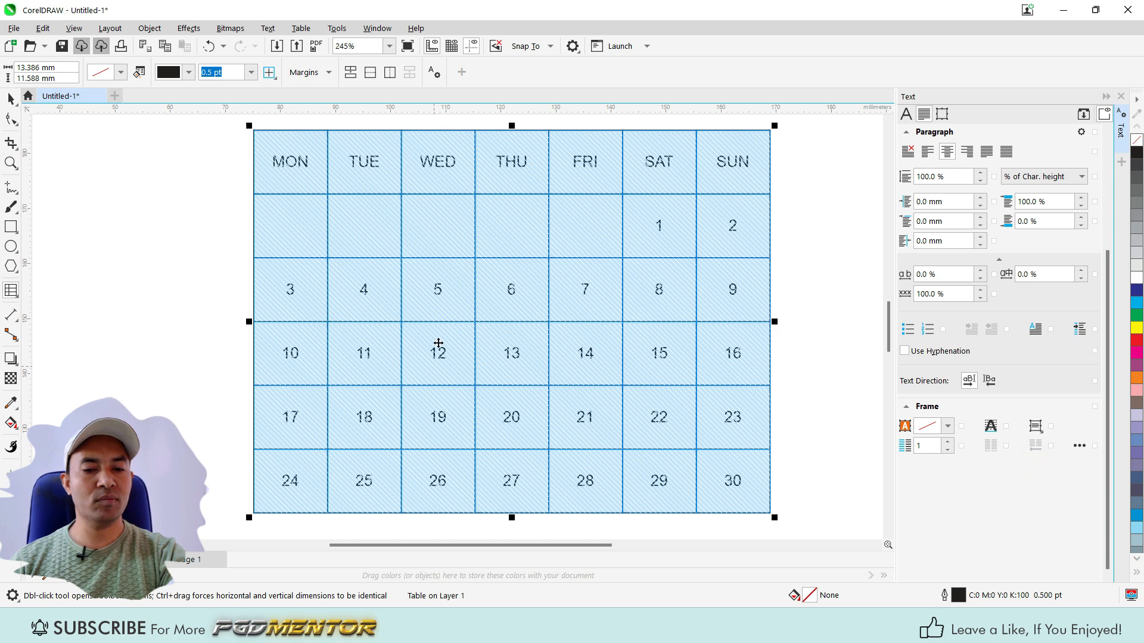
left_click(1106, 96)
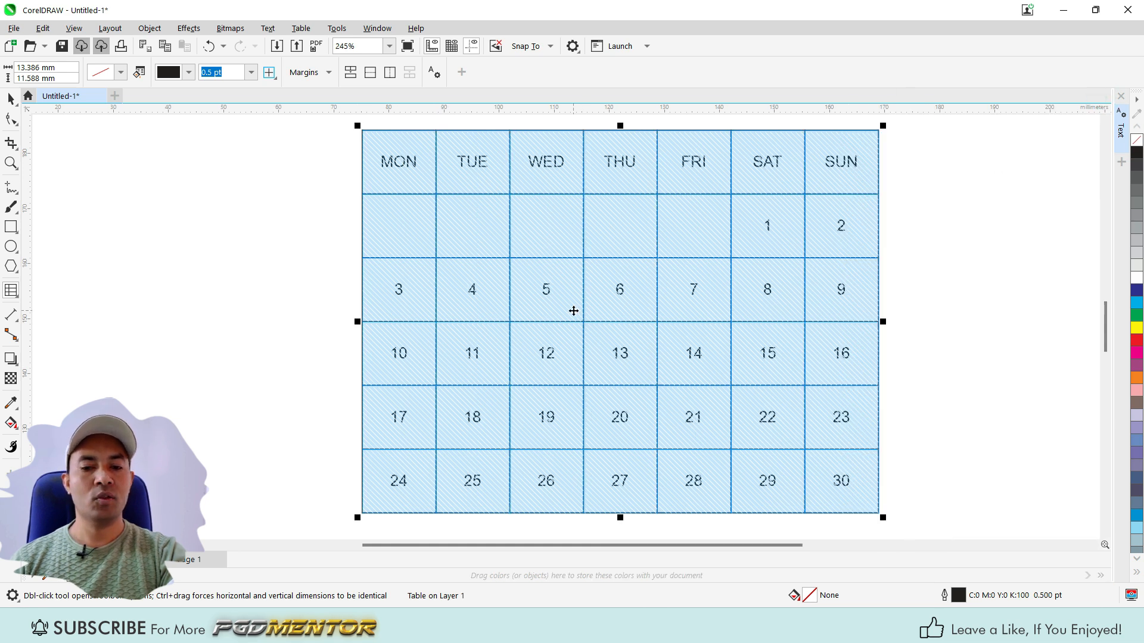
left_click(572, 309)
scroll(536, 250, "down", 1)
key("space")
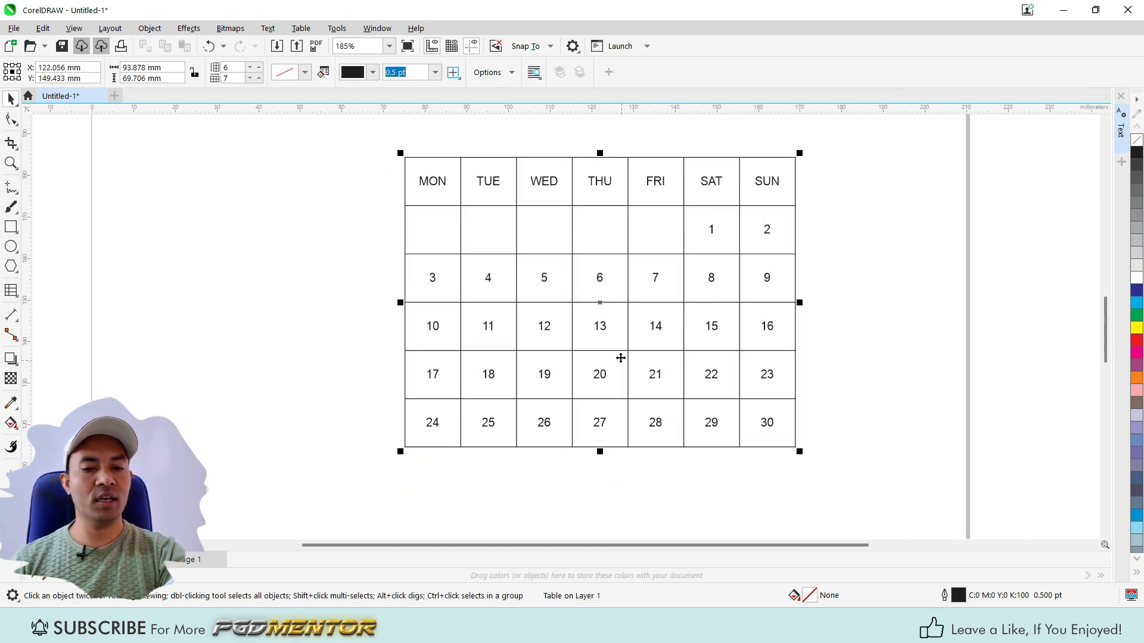
scroll(608, 330, "up", 1)
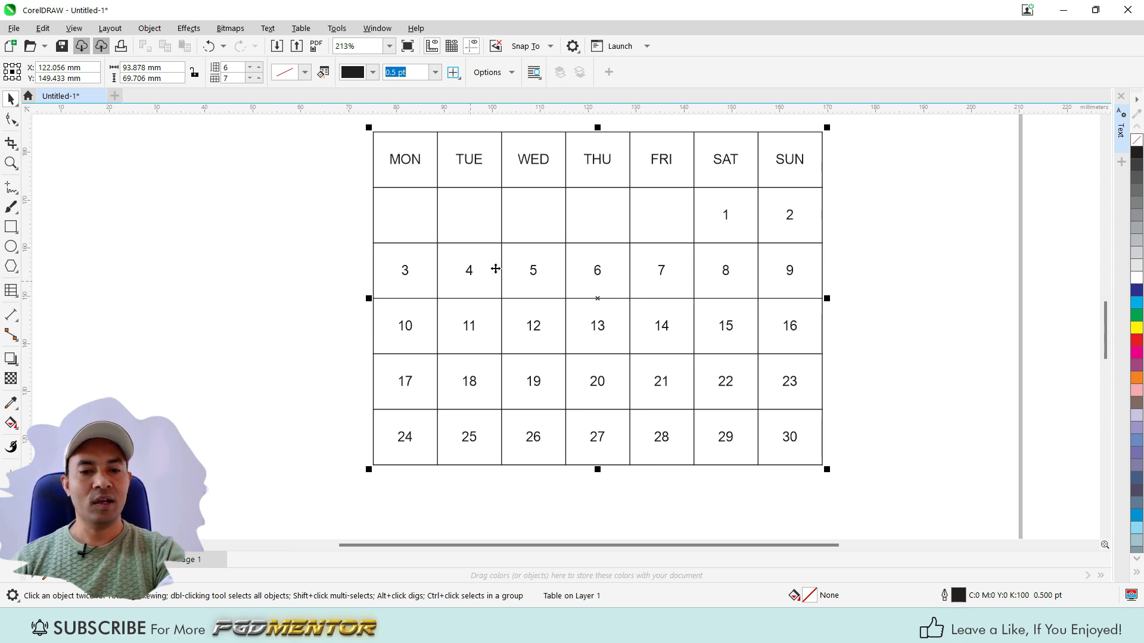
scroll(512, 280, "down", 3)
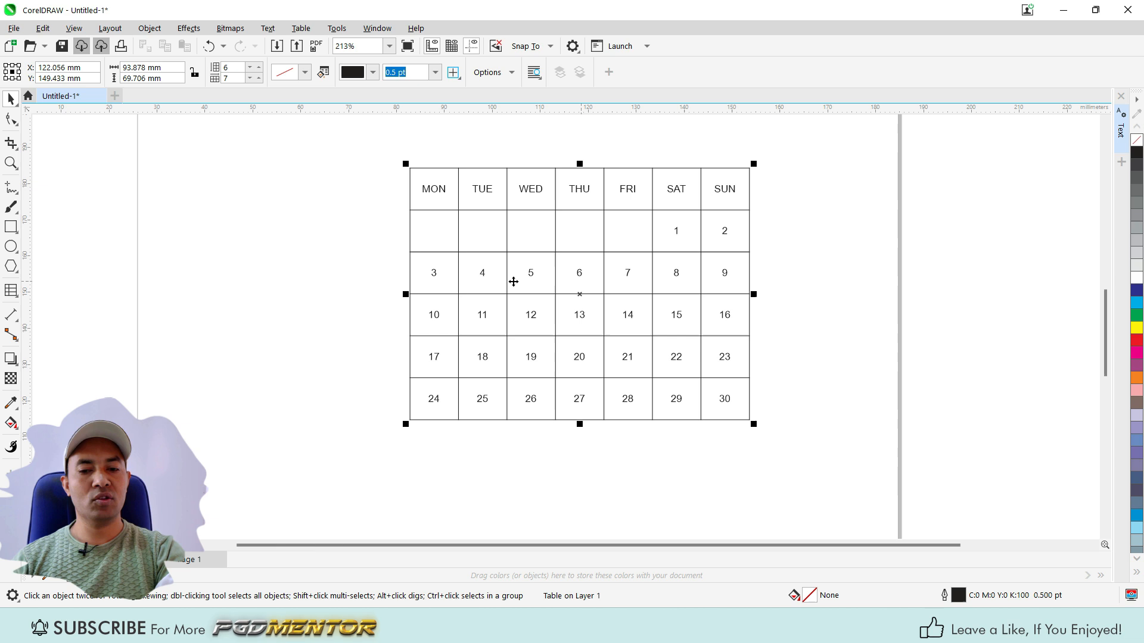
left_click(301, 29)
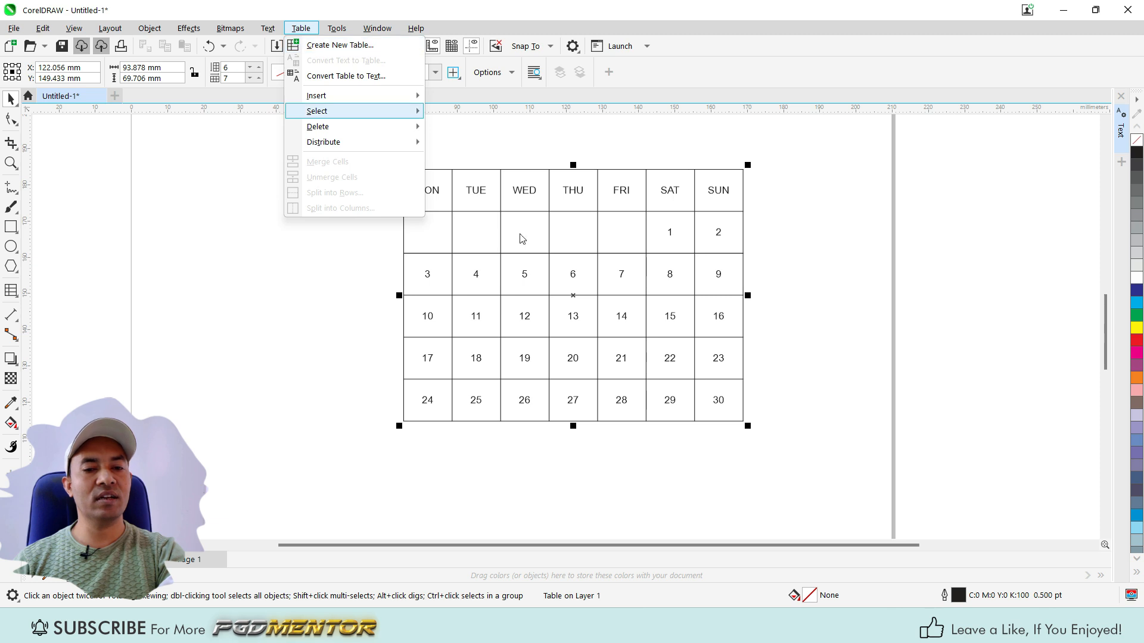
mouse_move(323, 102)
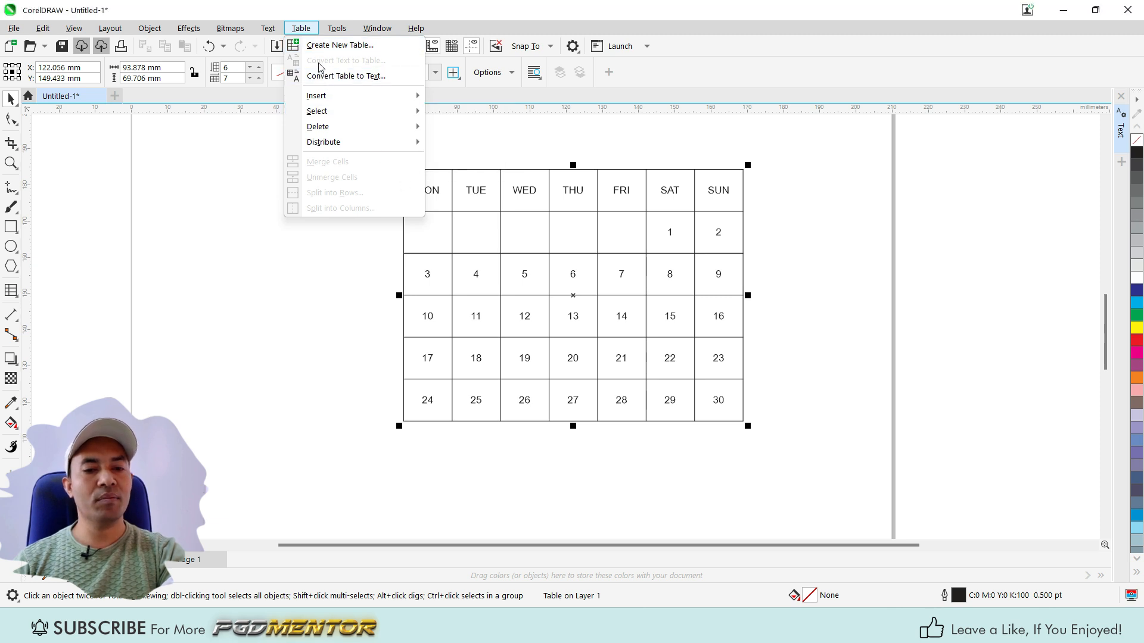
left_click(305, 328)
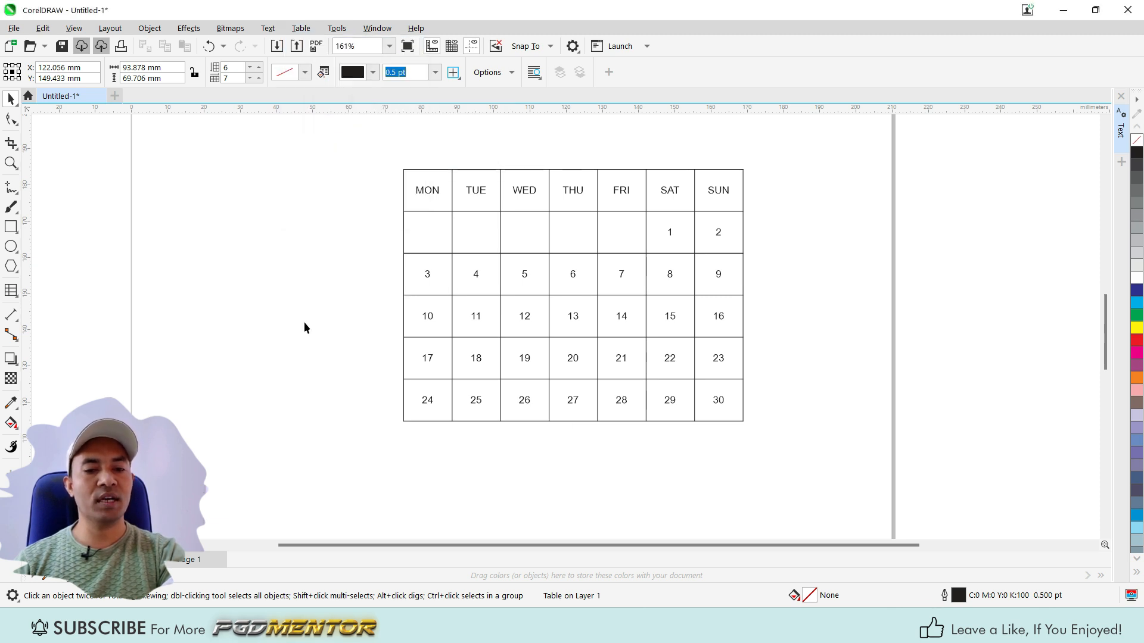
Move the whole calendar table up and left on the page, centring it at about X 57 mm, Y 173 mm.
left_click(302, 324)
scroll(394, 257, "down", 1)
left_click_drag(326, 162, 681, 409)
left_click_drag(575, 324, 397, 259)
scroll(338, 425, "up", 2)
scroll(378, 357, "down", 2)
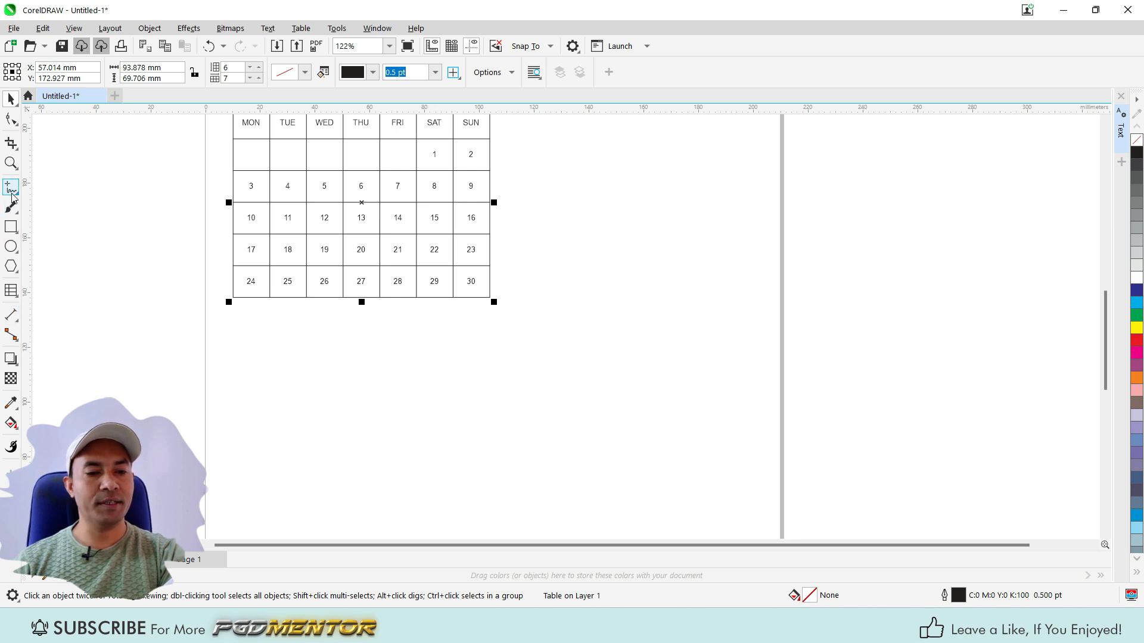
Draw a paragraph text frame about 103 by 50 mm below and to the right of the calendar.
left_click(11, 290)
left_click_drag(455, 334, 736, 475)
scroll(524, 390, "up", 2)
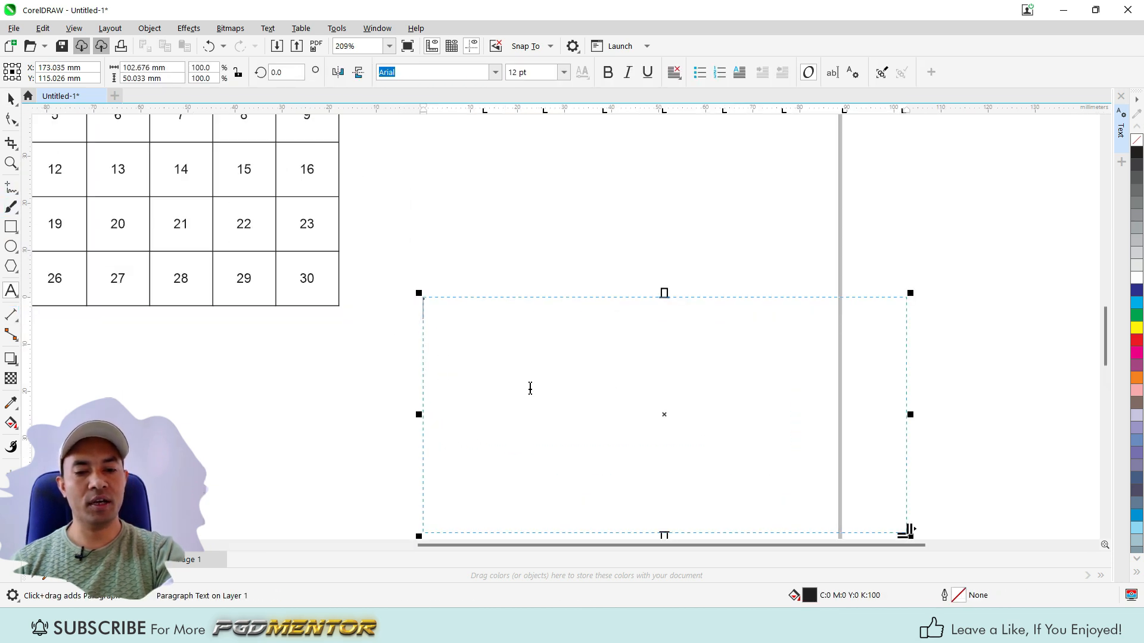
Enter the tab-separated heading line Sl.No., Particular, Rate, Qnty. and Amount in the text frame, and start a new line.
type("S")
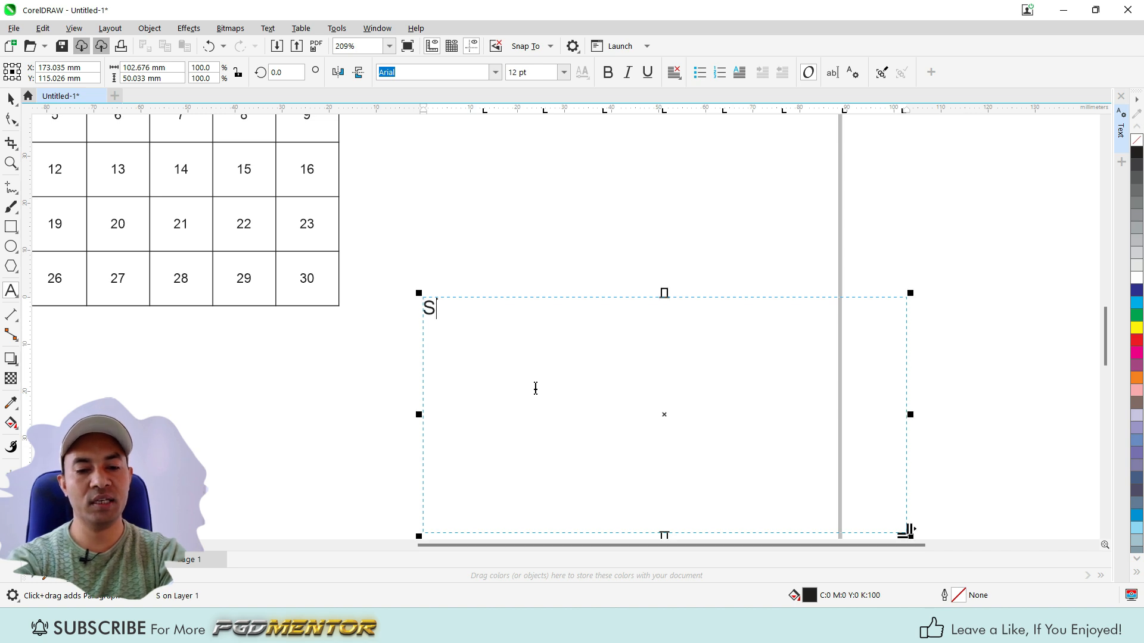
type("l.No.")
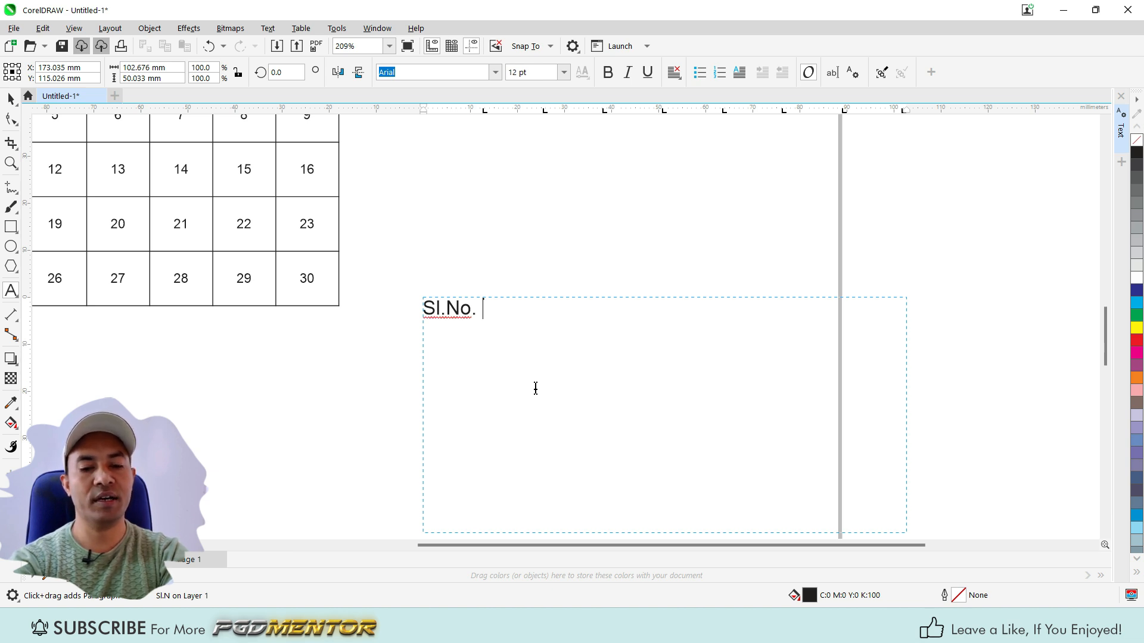
type("Particu")
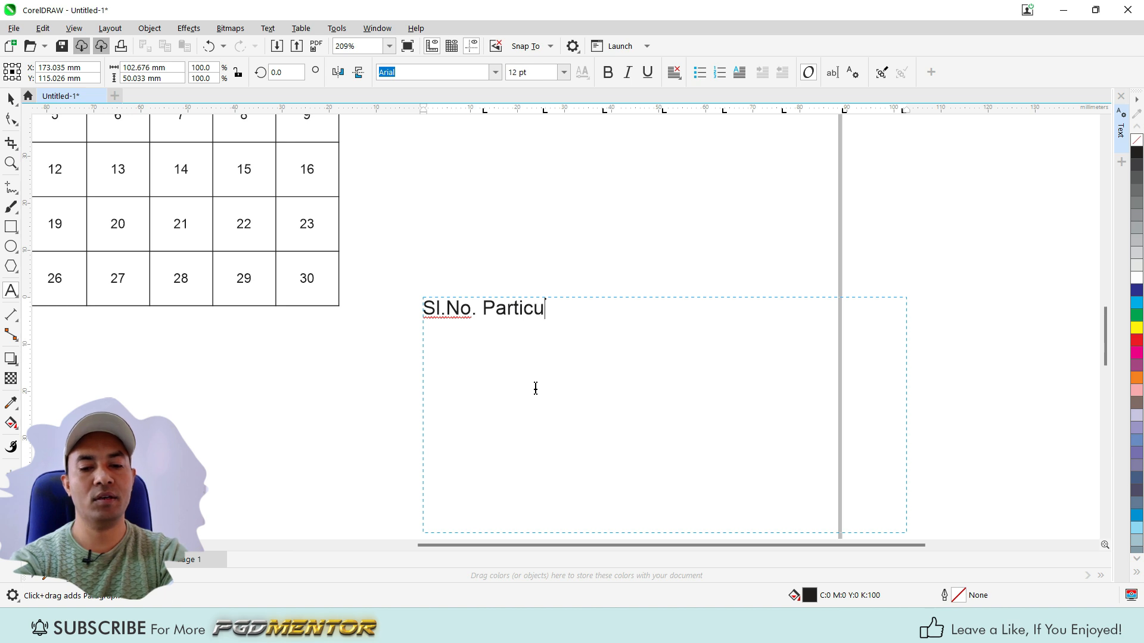
type("lar")
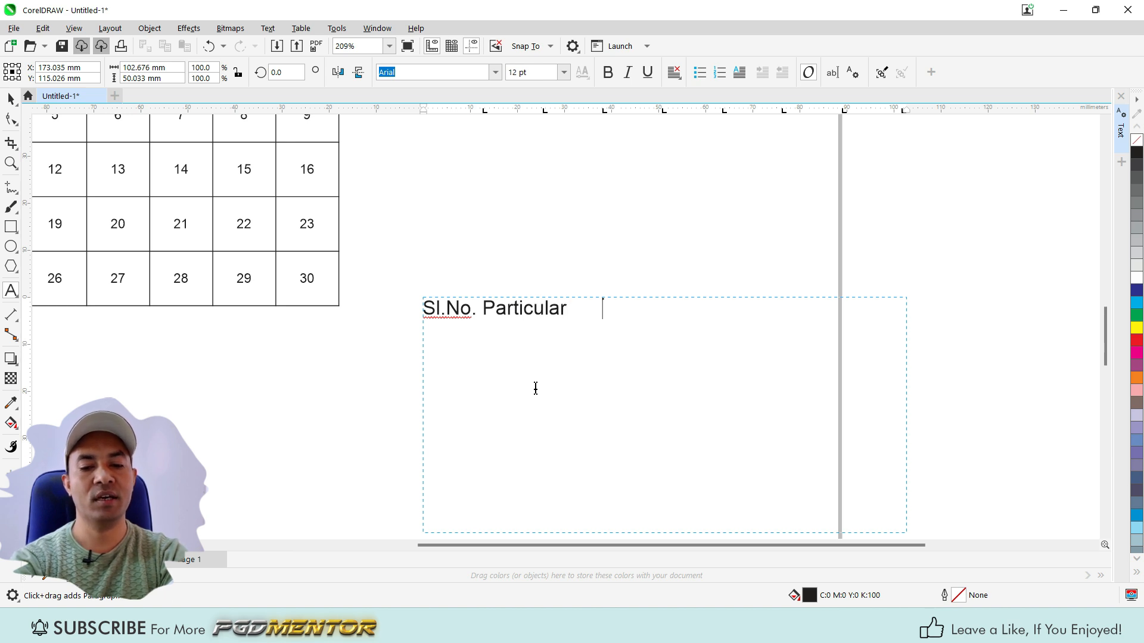
key("Tab")
type("Rate   ")
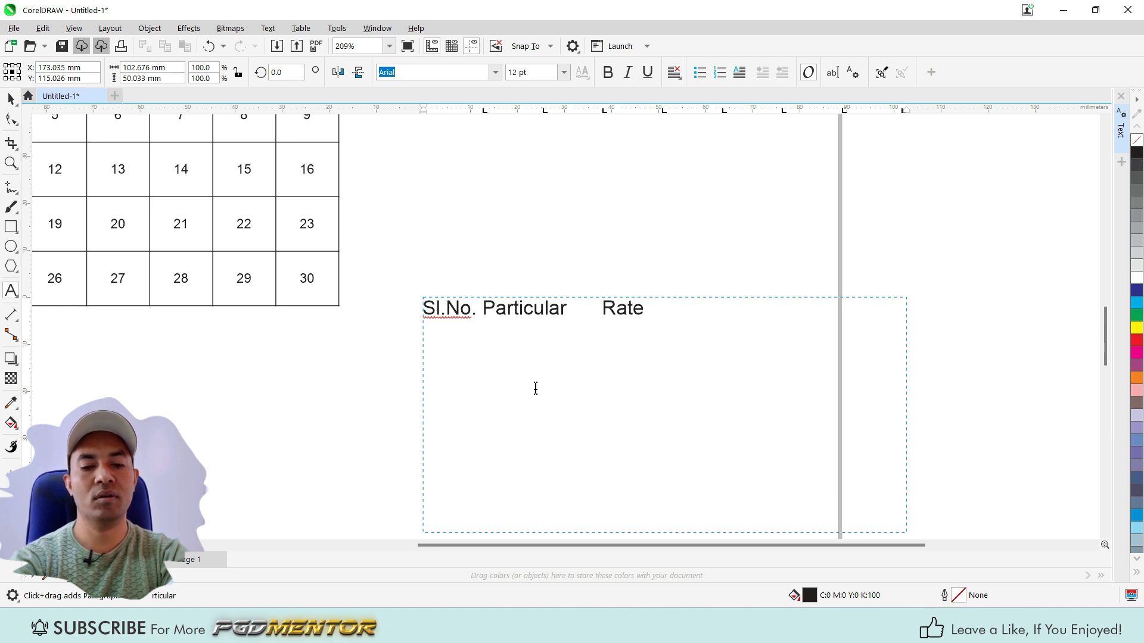
type("Q")
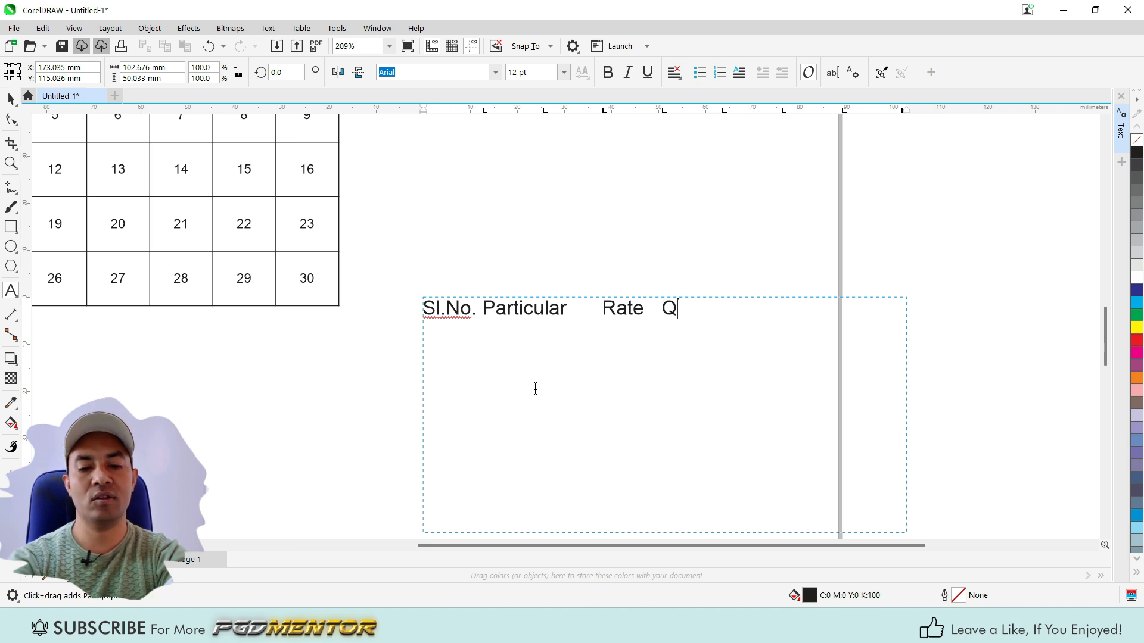
type("nty.   Ra")
key("BackSpace")
key("BackSpace")
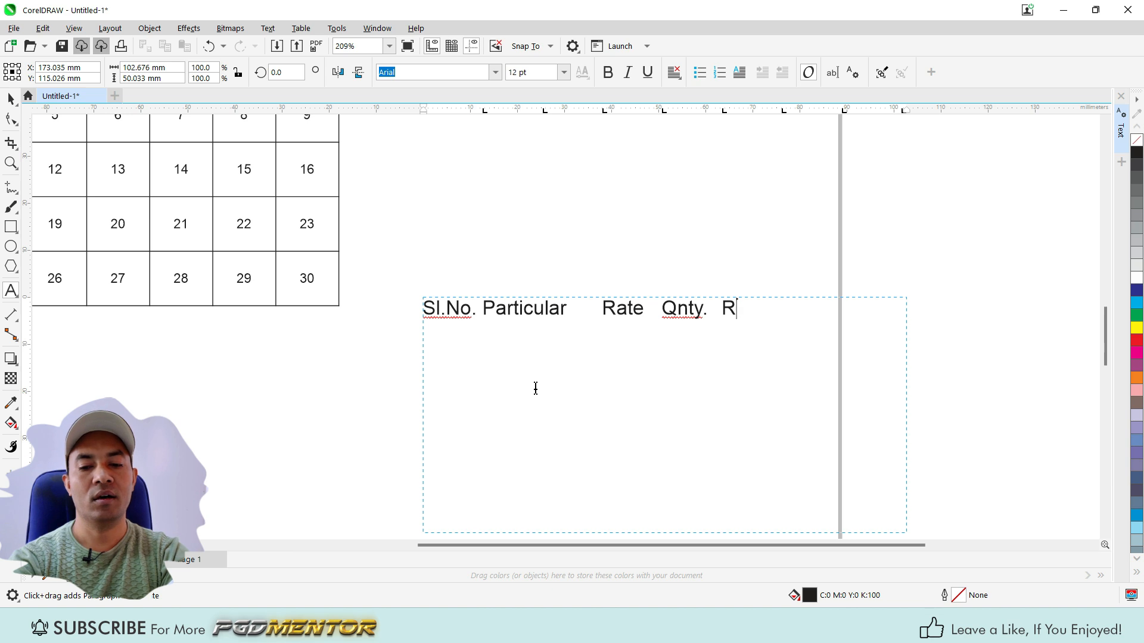
type("Amount")
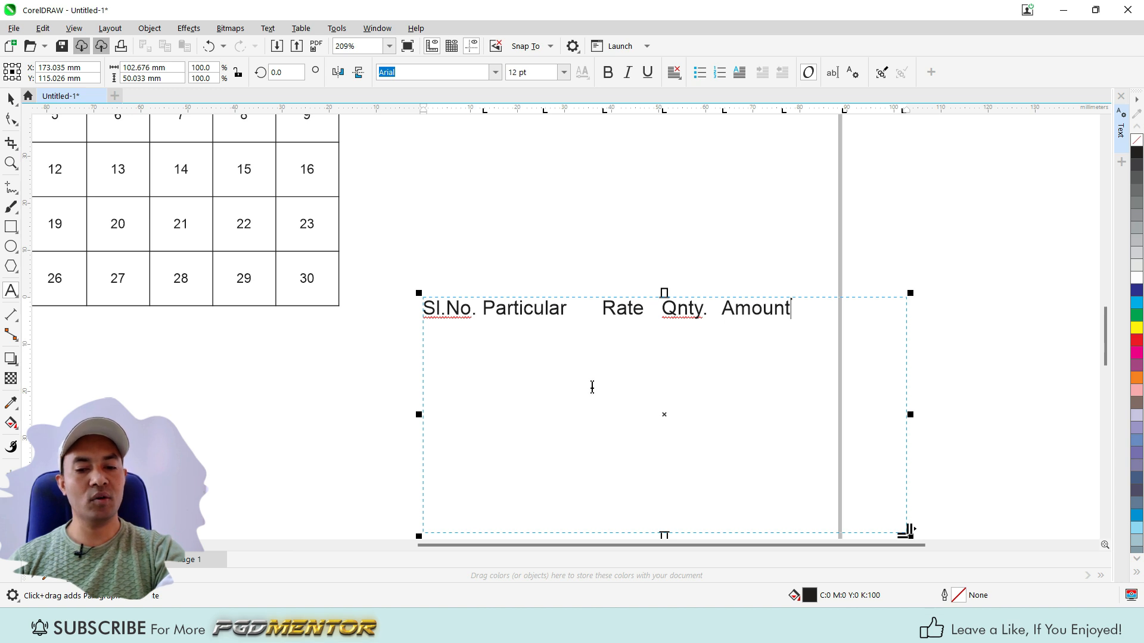
key("Return")
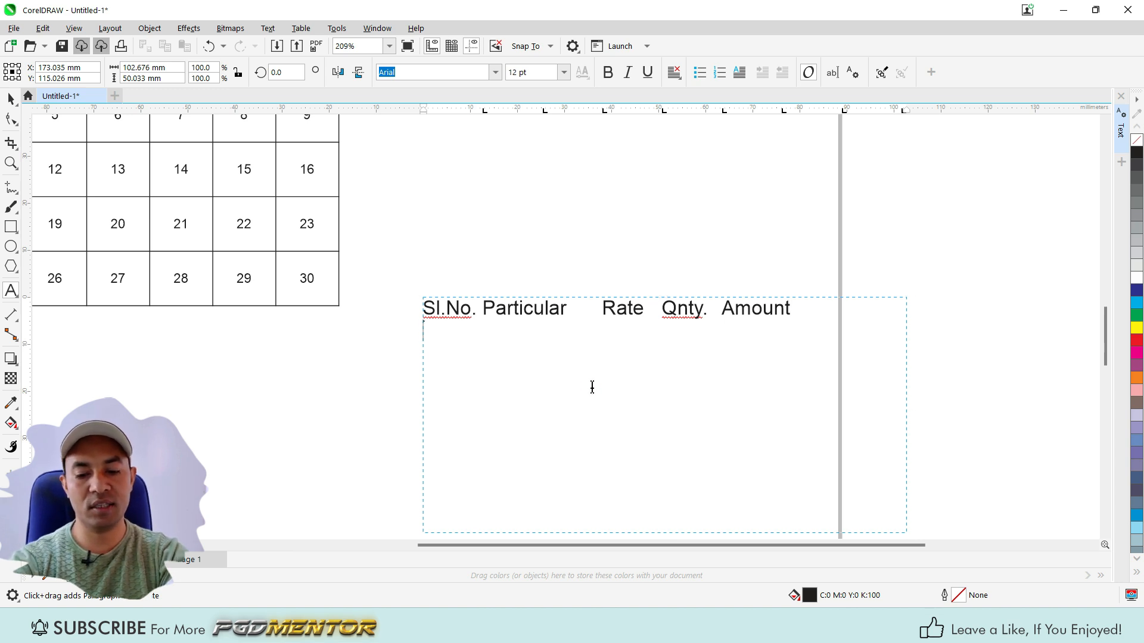
Enter the first tab-separated item line under the headings: 1, Design, 500, 6 and 3000/-.
type("1\t")
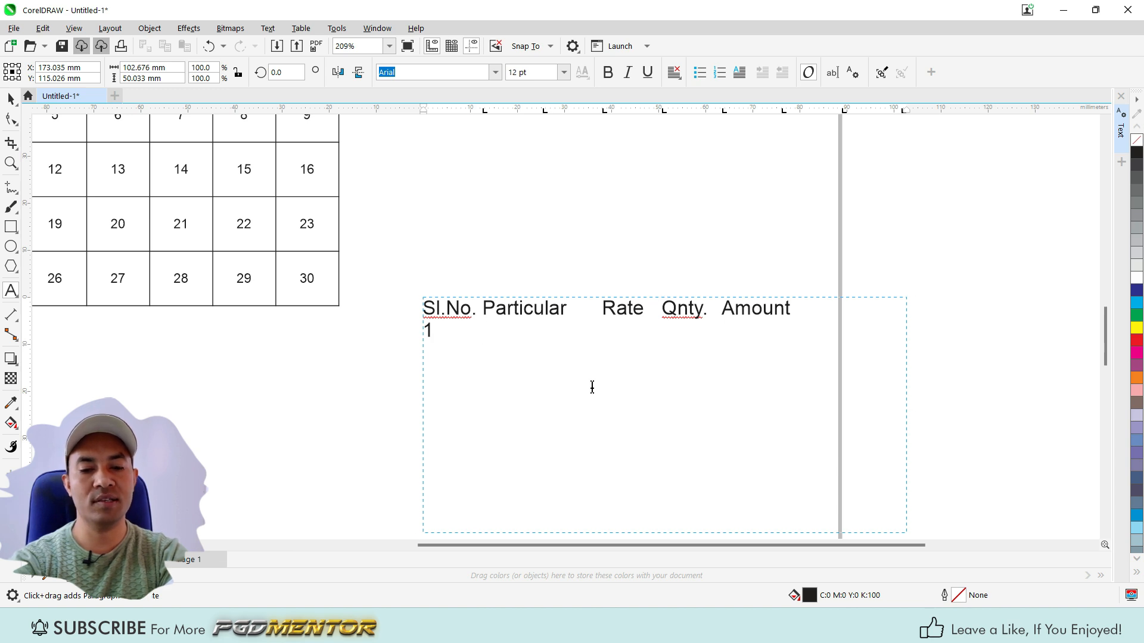
type("Design")
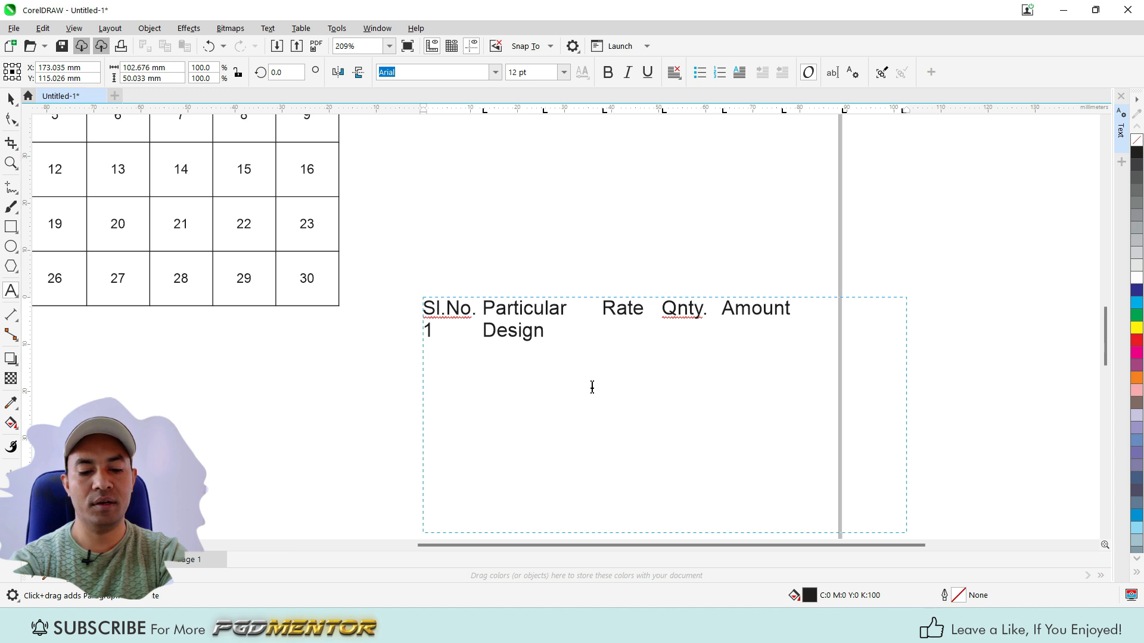
type("500\t")
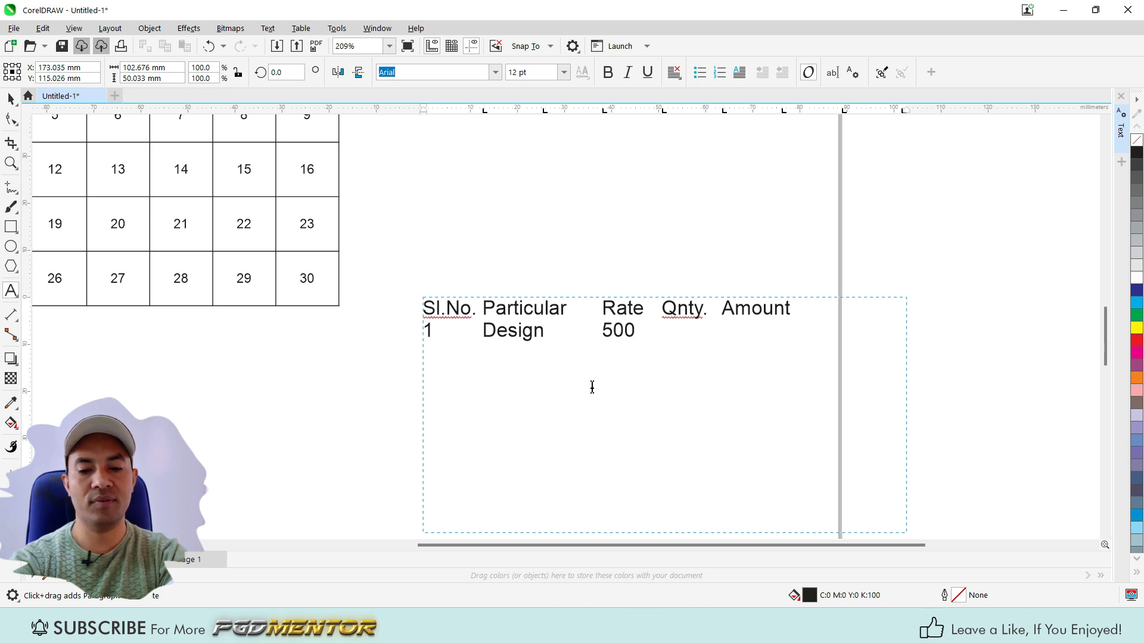
type("6")
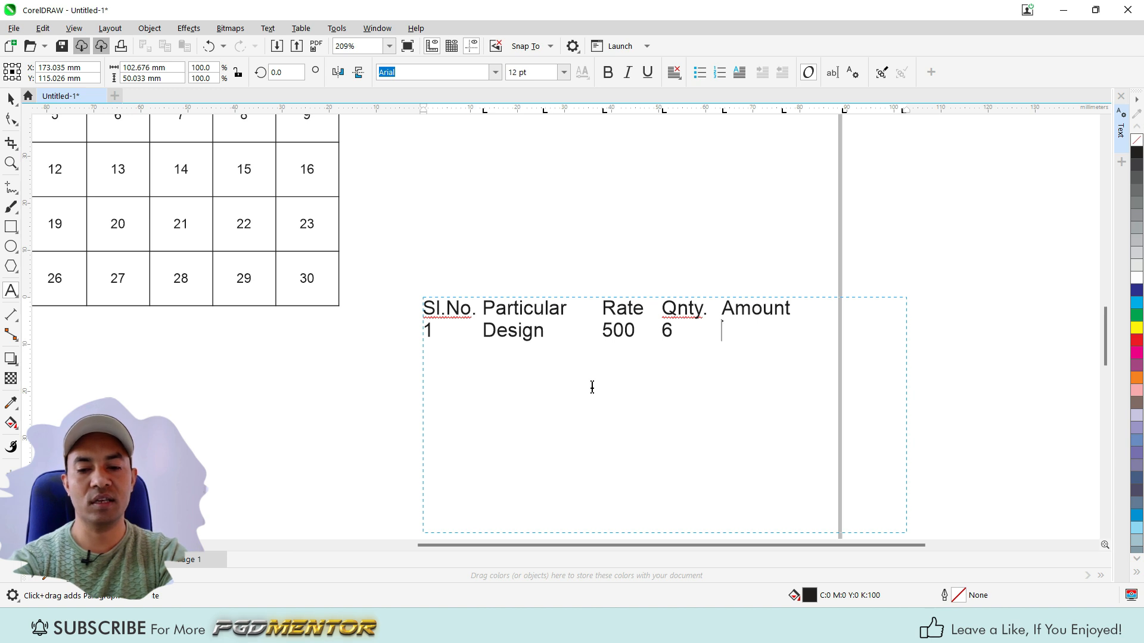
key("Tab")
type("30")
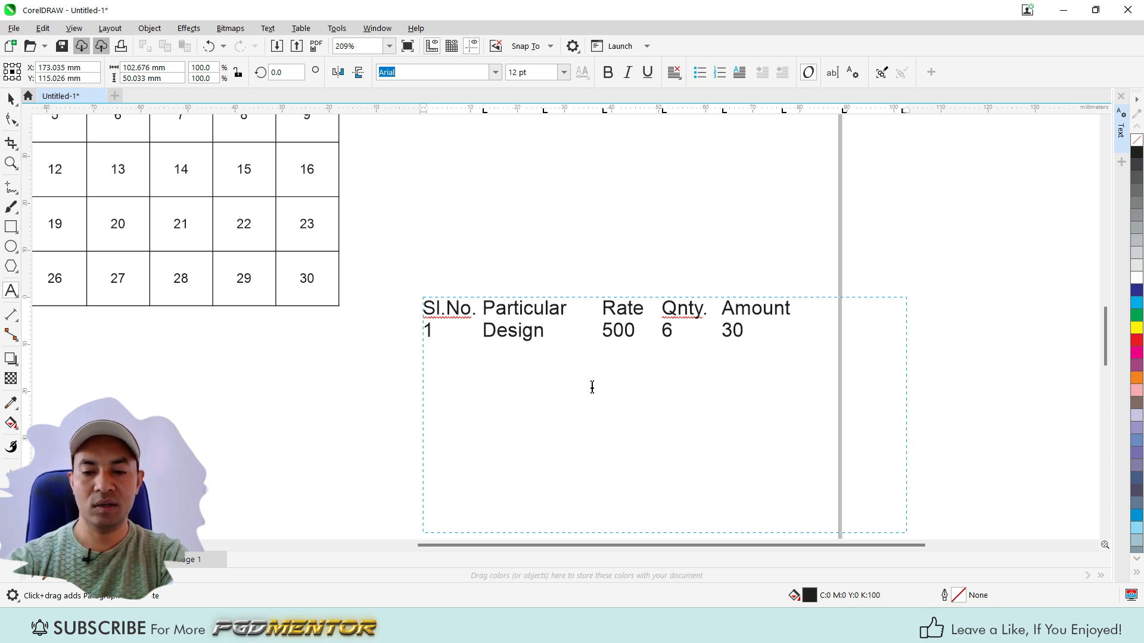
type("00/-")
key("Escape")
Enter the second tab-separated item line as 2., Flex Design, 600, 5 and 3000/-, and finish editing the text.
type("2")
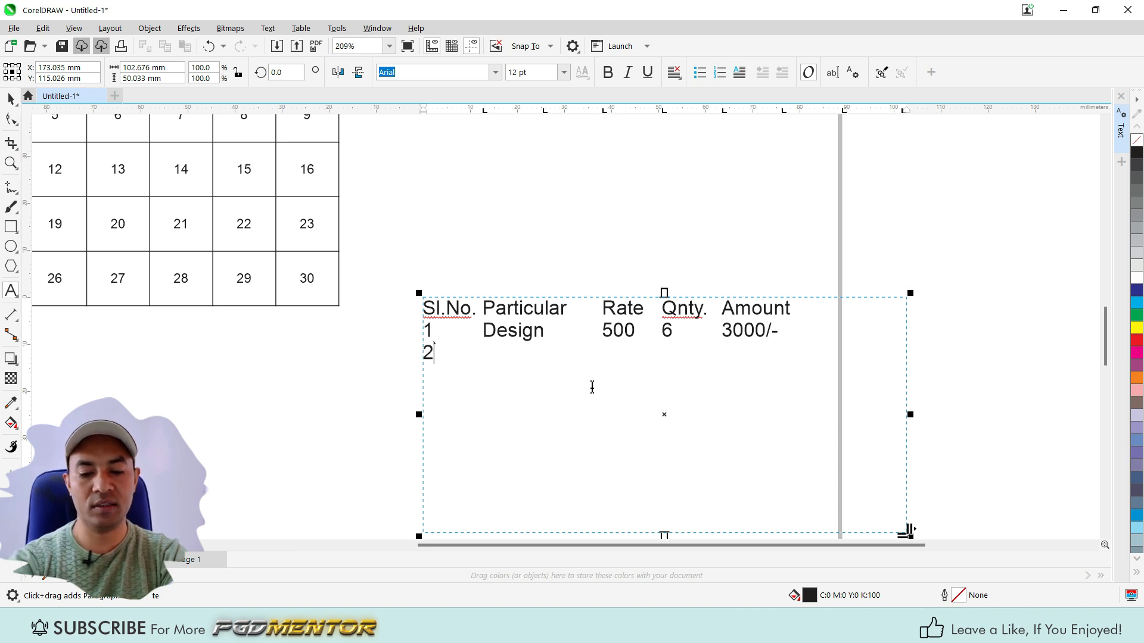
type(".")
key("Tab")
type("Flex Design")
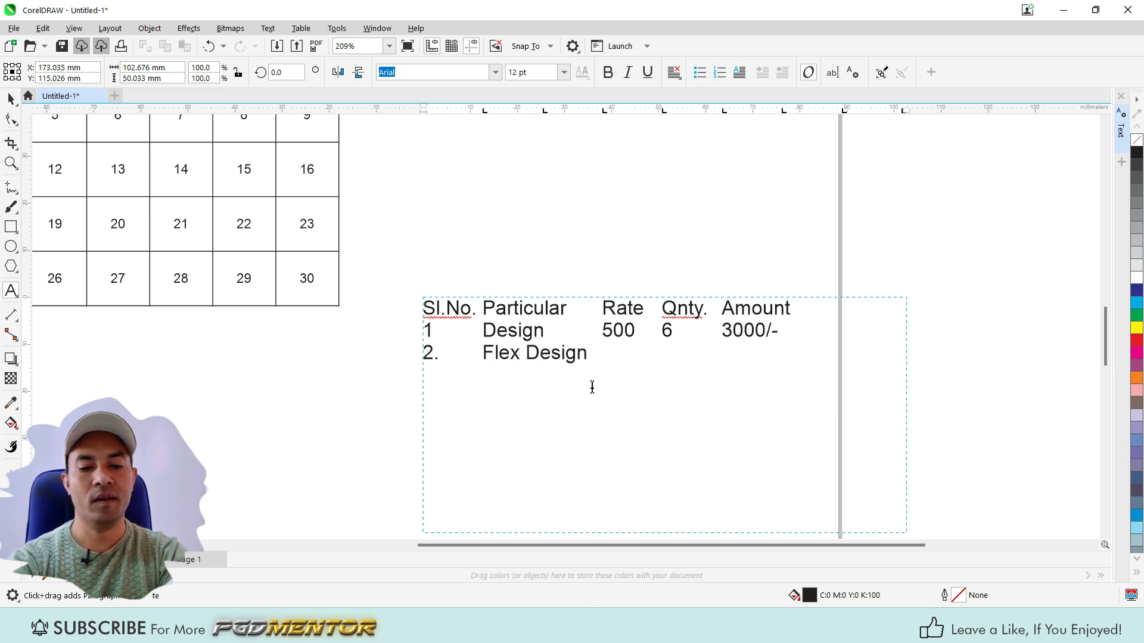
key("Tab")
type("600 ")
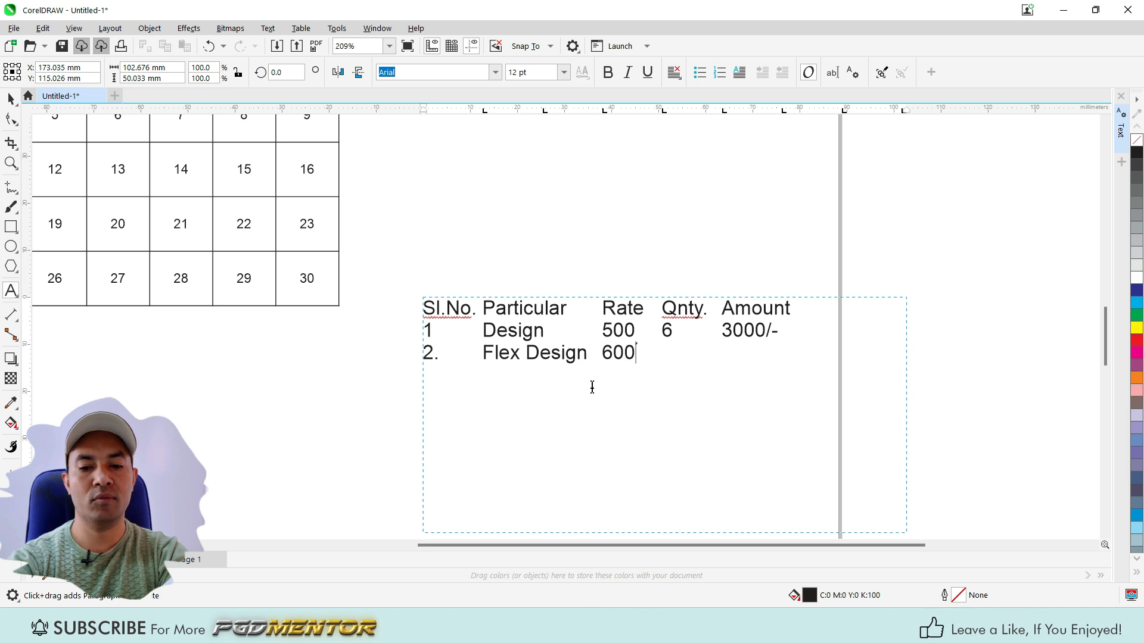
type("5")
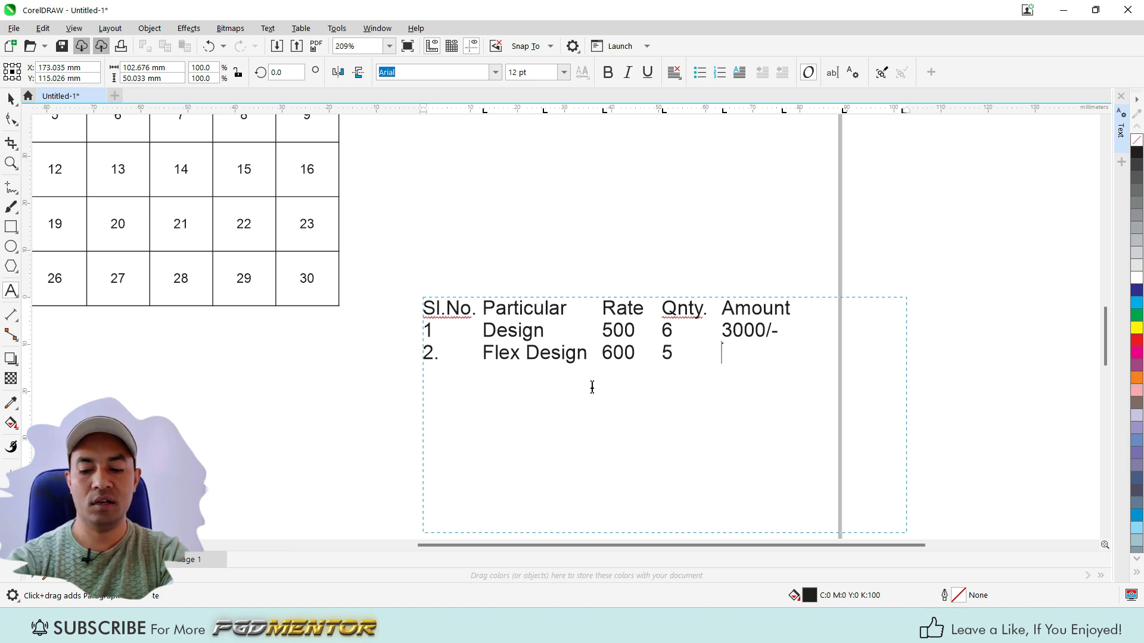
key("Tab")
type("3000")
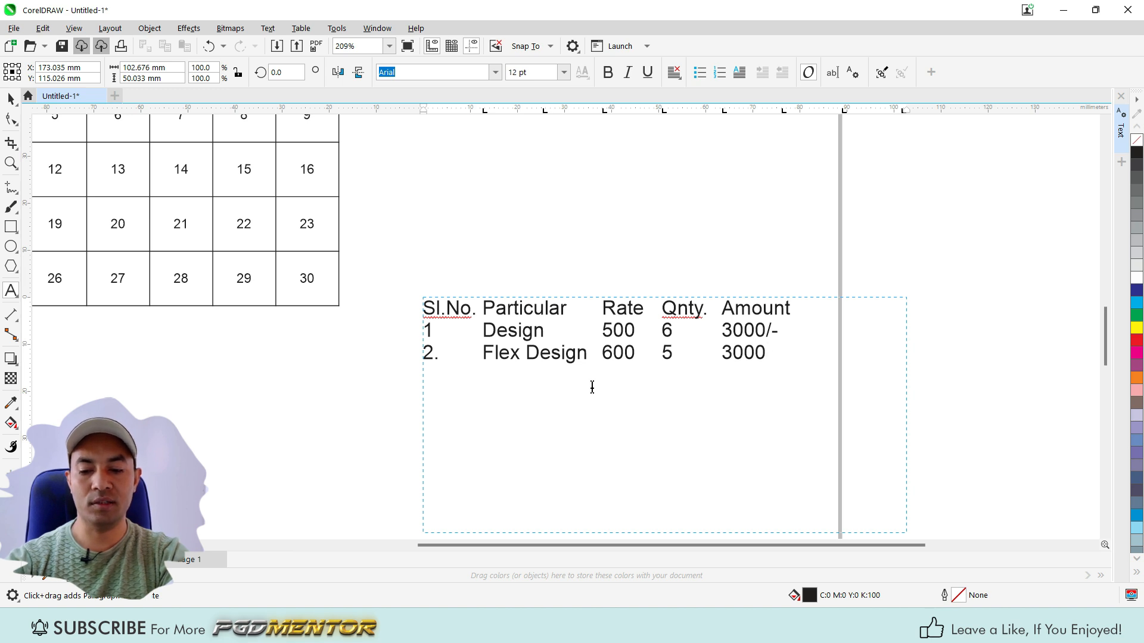
key("ctrl+space")
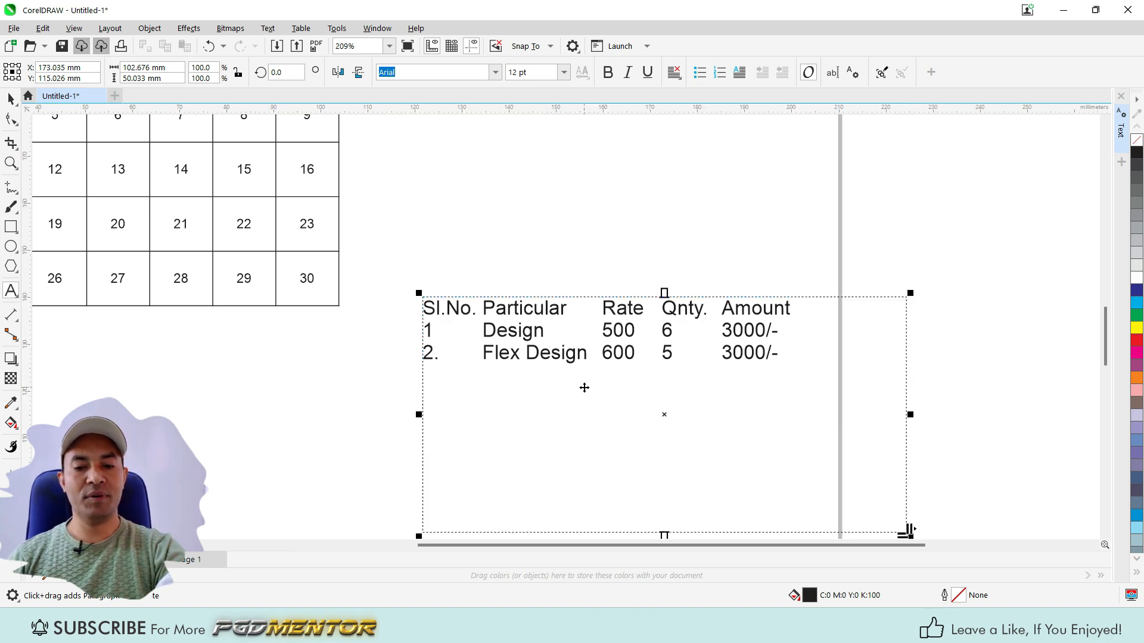
Convert the price-list text to a table, using tabs as the column separator.
scroll(560, 357, "down", 2)
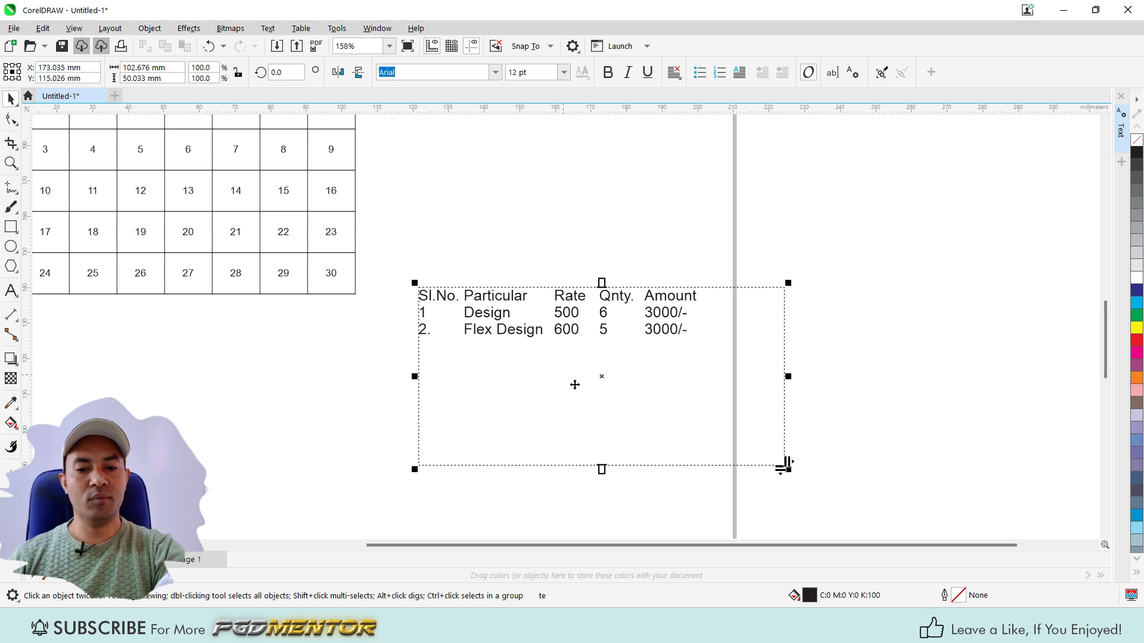
left_click(301, 28)
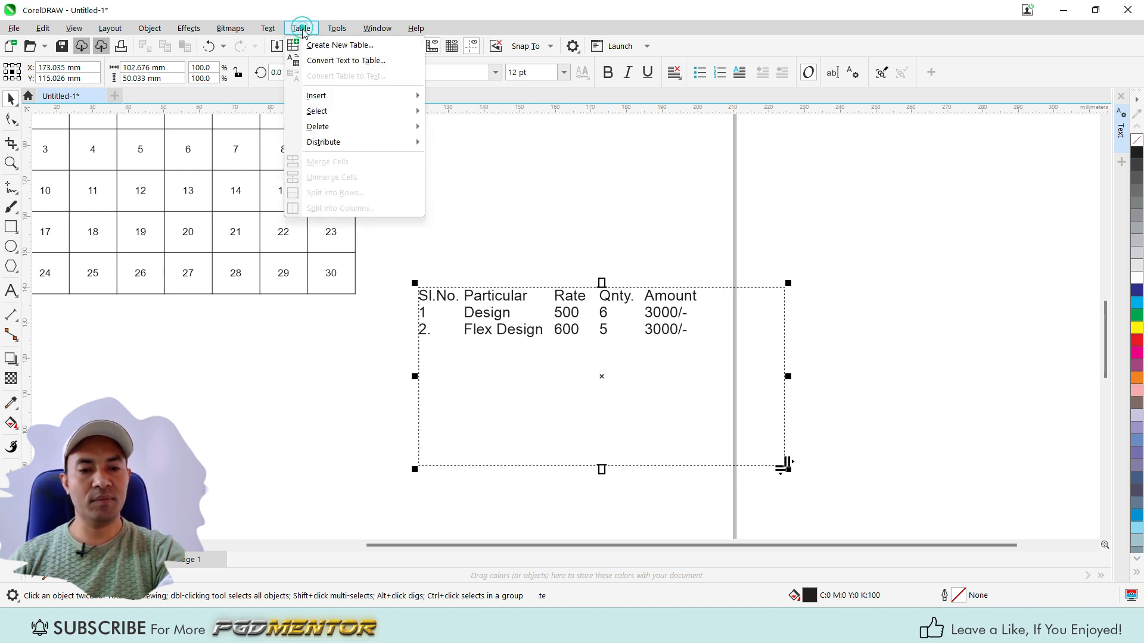
left_click(332, 61)
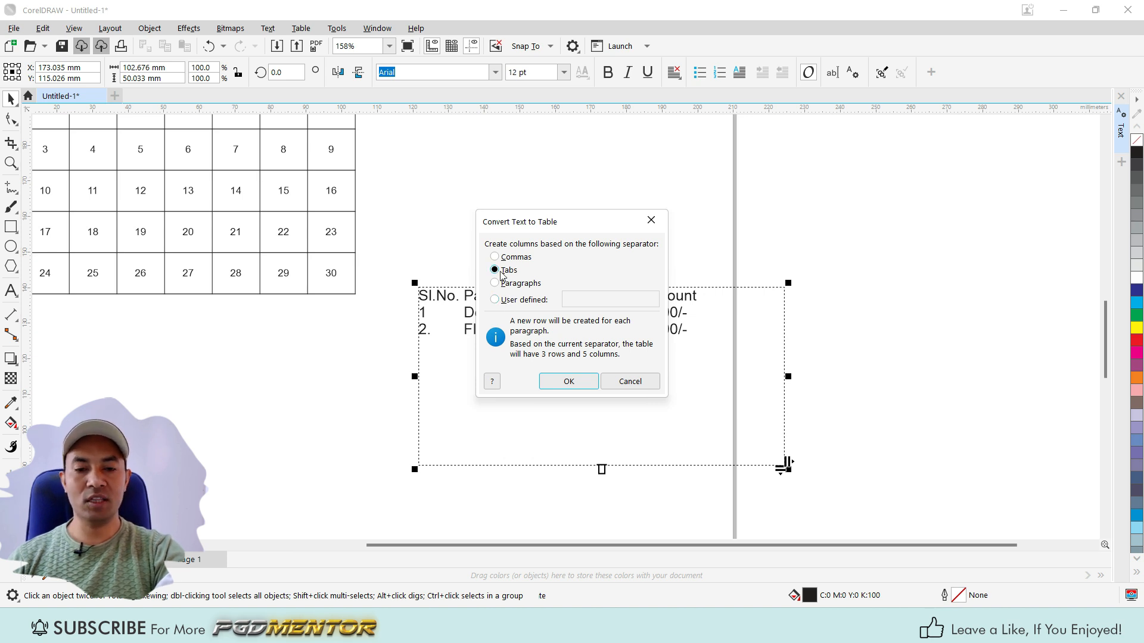
left_click(569, 382)
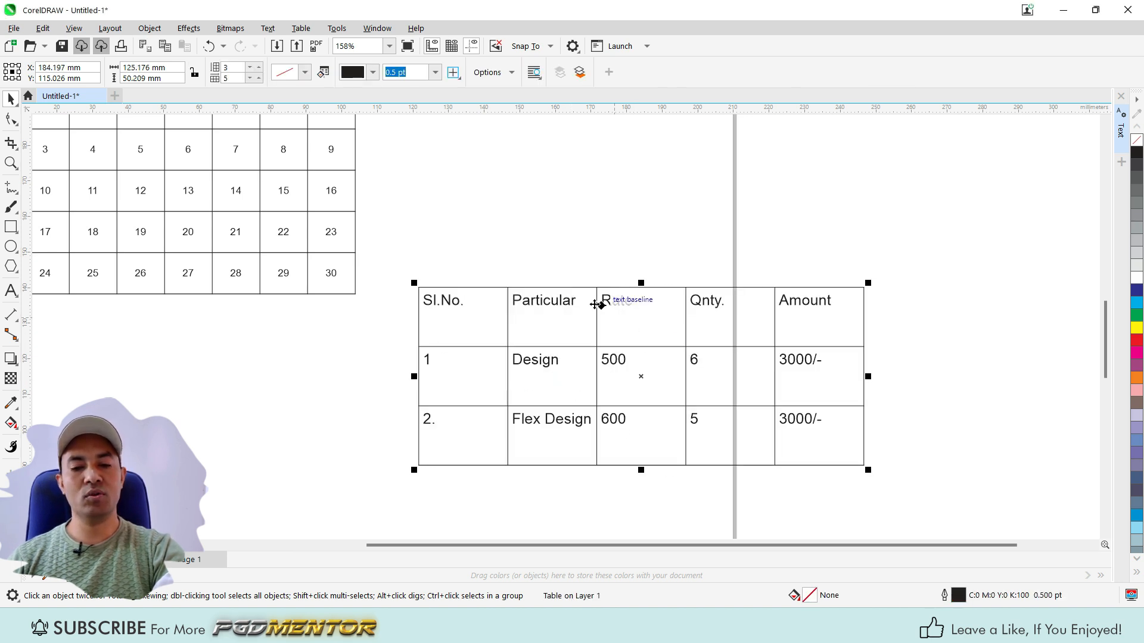
Move the price-list table up beside the calendar, centring it at about X 187 mm, Y 144 mm.
scroll(595, 304, "down", 2)
scroll(669, 429, "up", 3)
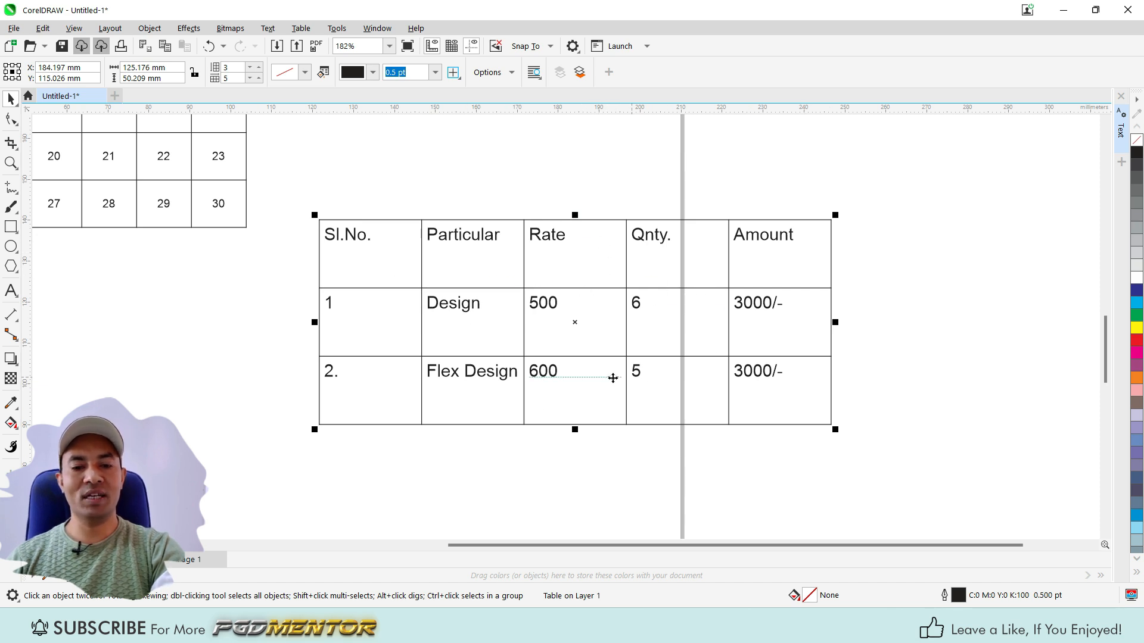
scroll(602, 327, "down", 2)
scroll(571, 297, "up", 1)
left_click_drag(567, 279, 573, 171)
scroll(552, 262, "down", 2)
scroll(513, 213, "up", 2)
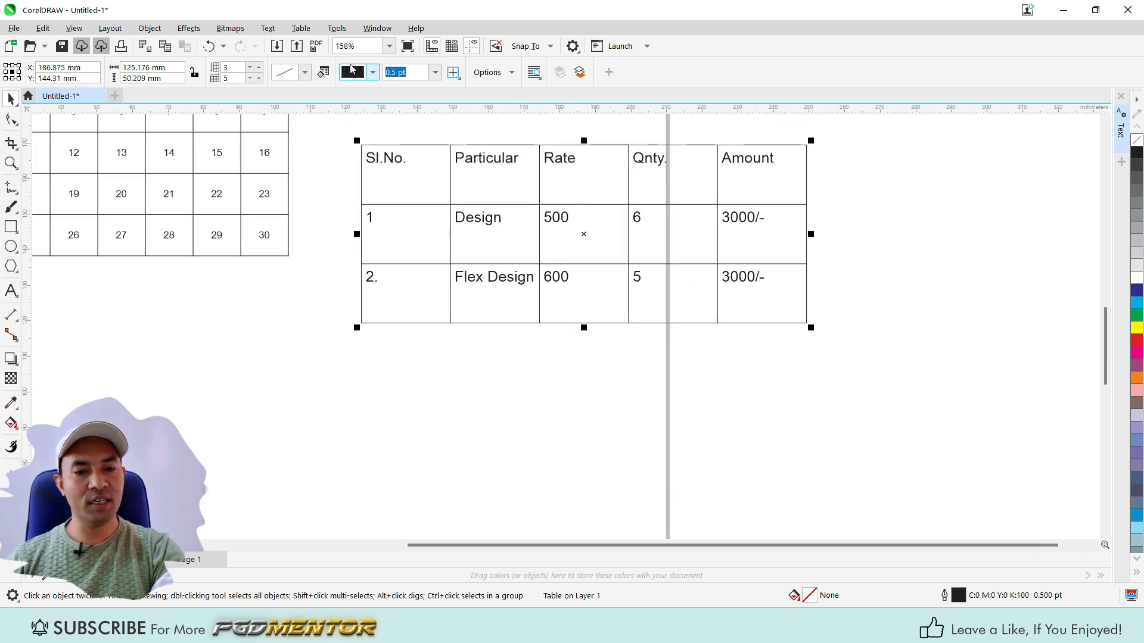
Convert the price-list table back to paragraph text, separating the cell text with tabs.
left_click(310, 35)
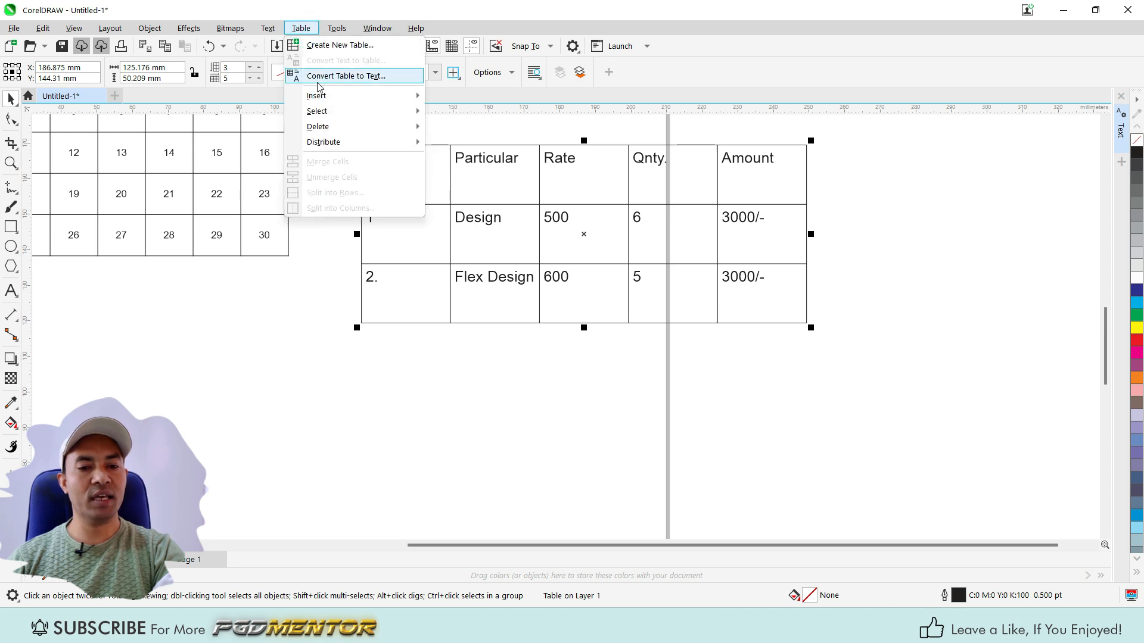
left_click(352, 77)
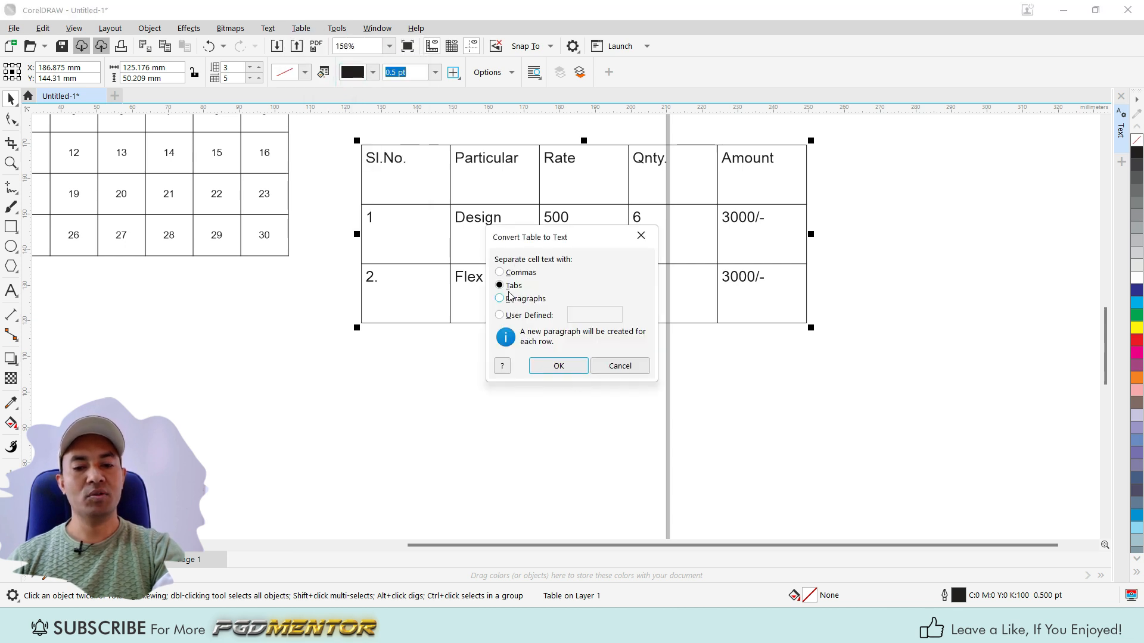
left_click(558, 366)
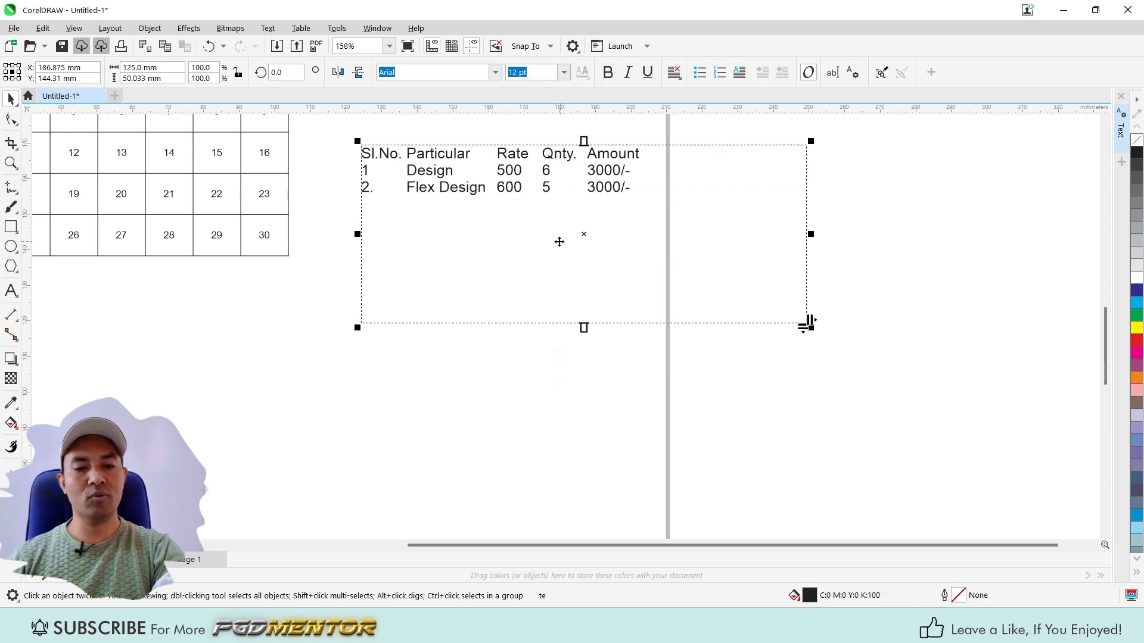
Move the price-list text frame slightly up and left, and move the calendar table down to about X 59 mm, Y 104 mm.
scroll(558, 238, "down", 2)
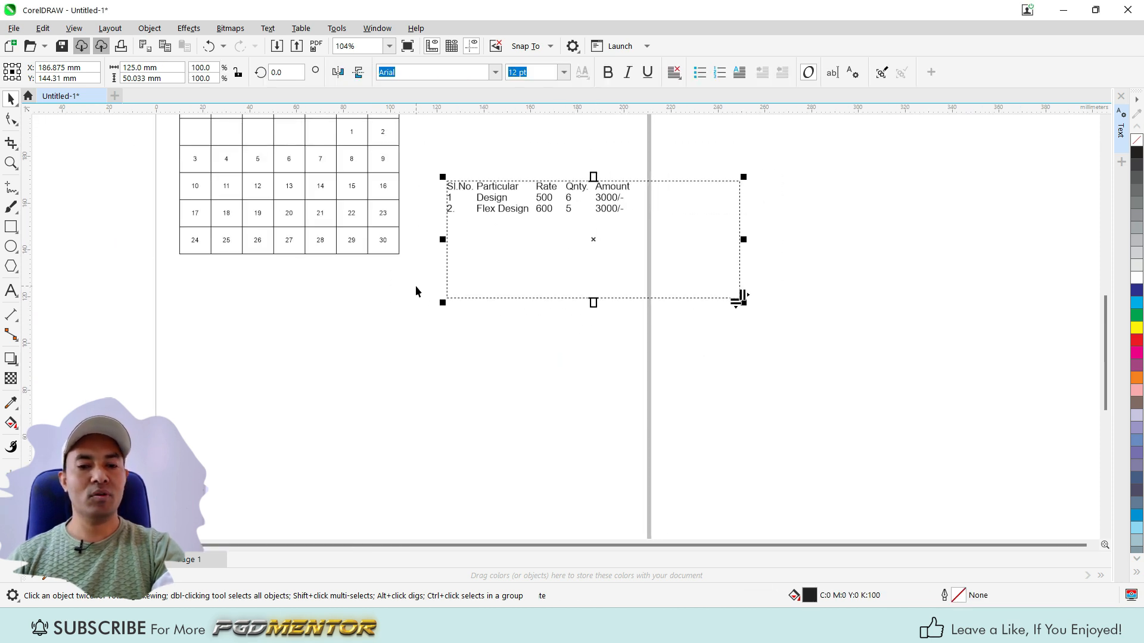
scroll(500, 276, "down", 2)
scroll(516, 275, "up", 2)
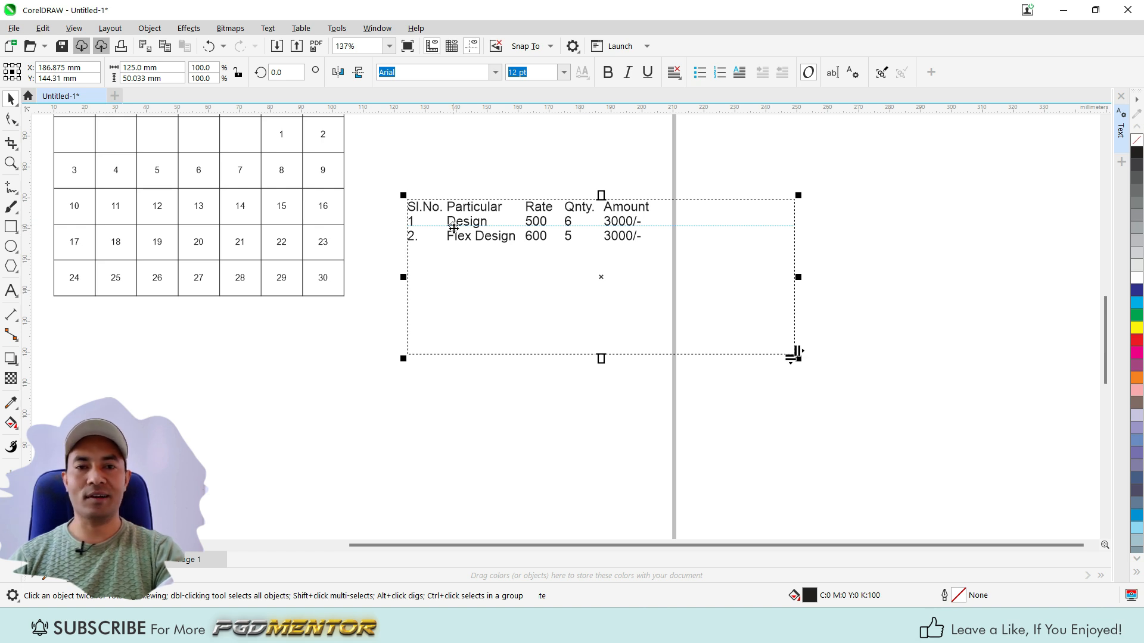
scroll(567, 249, "down", 2)
left_click(494, 227)
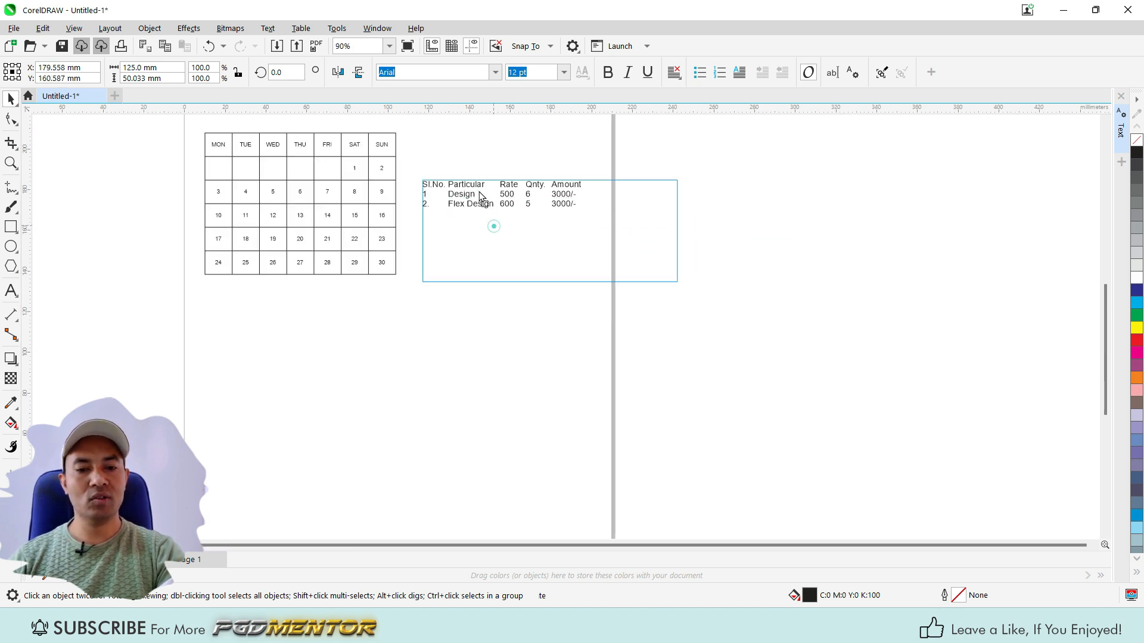
left_click(482, 197)
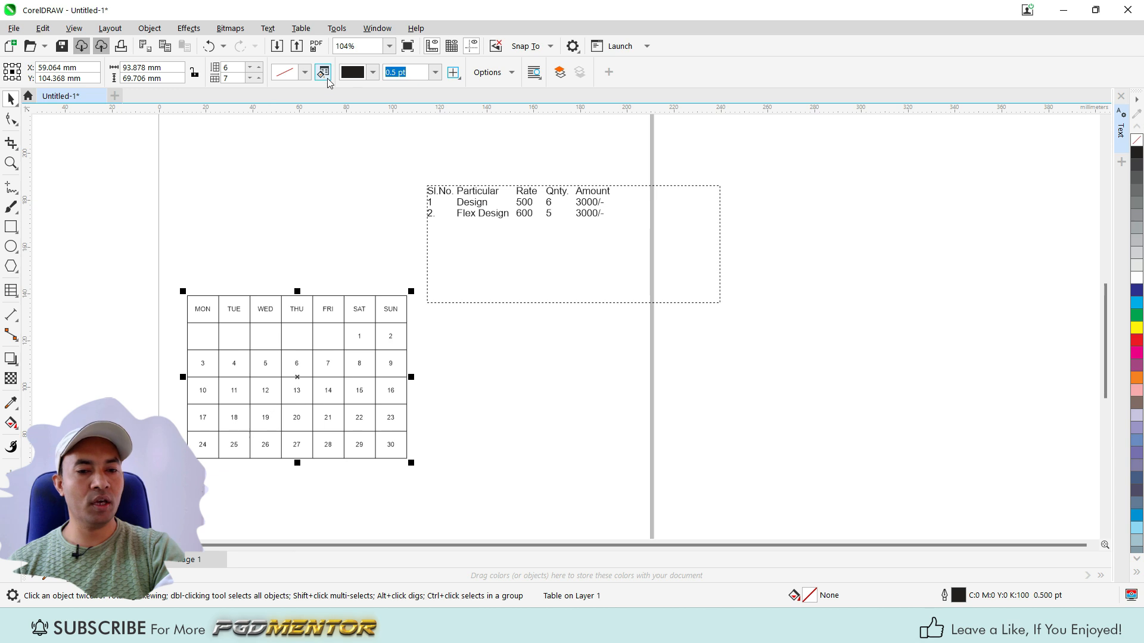
Fill the calendar table's background with light yellow, C 4, M 7, Y 43, K 0.
scroll(220, 418, "up", 2)
scroll(201, 399, "up", 1)
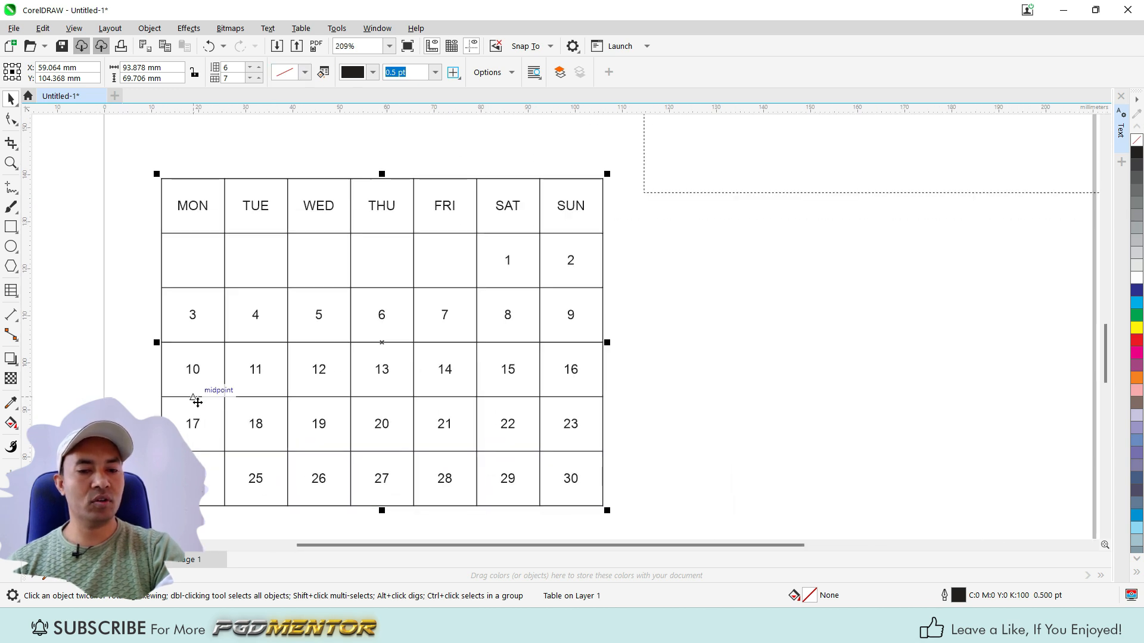
left_click(305, 72)
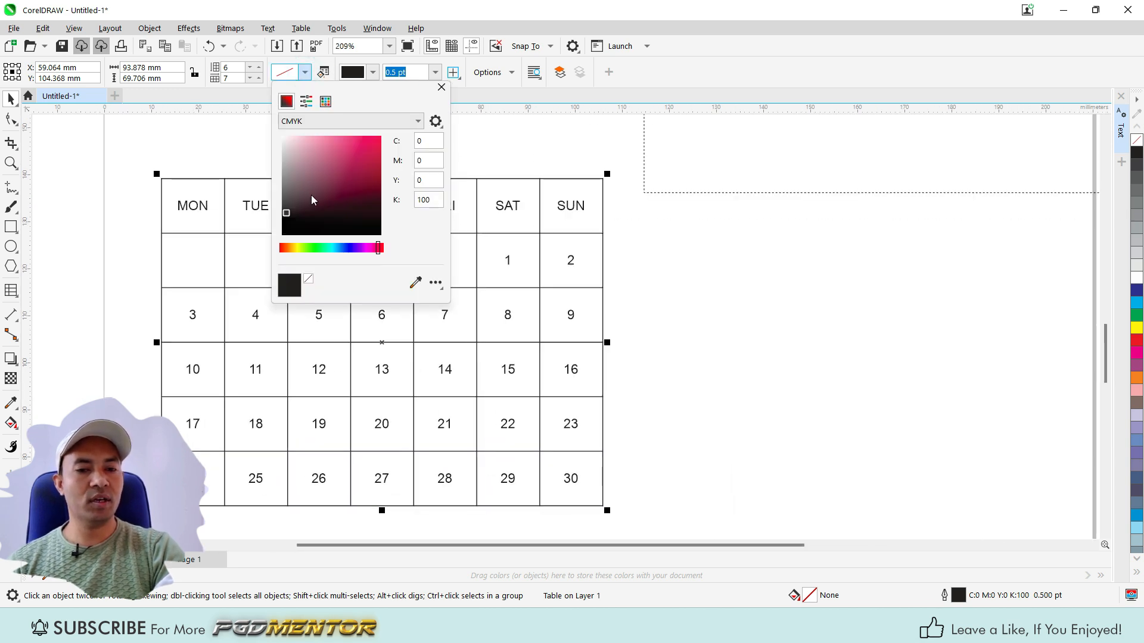
left_click(334, 148)
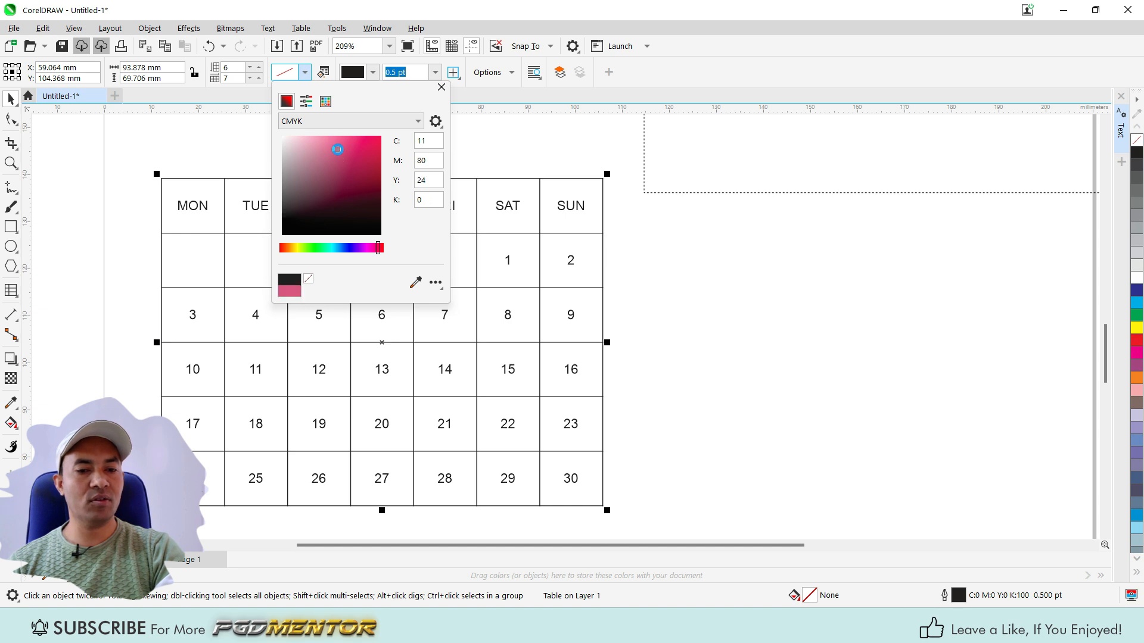
left_click(312, 139)
left_click(293, 247)
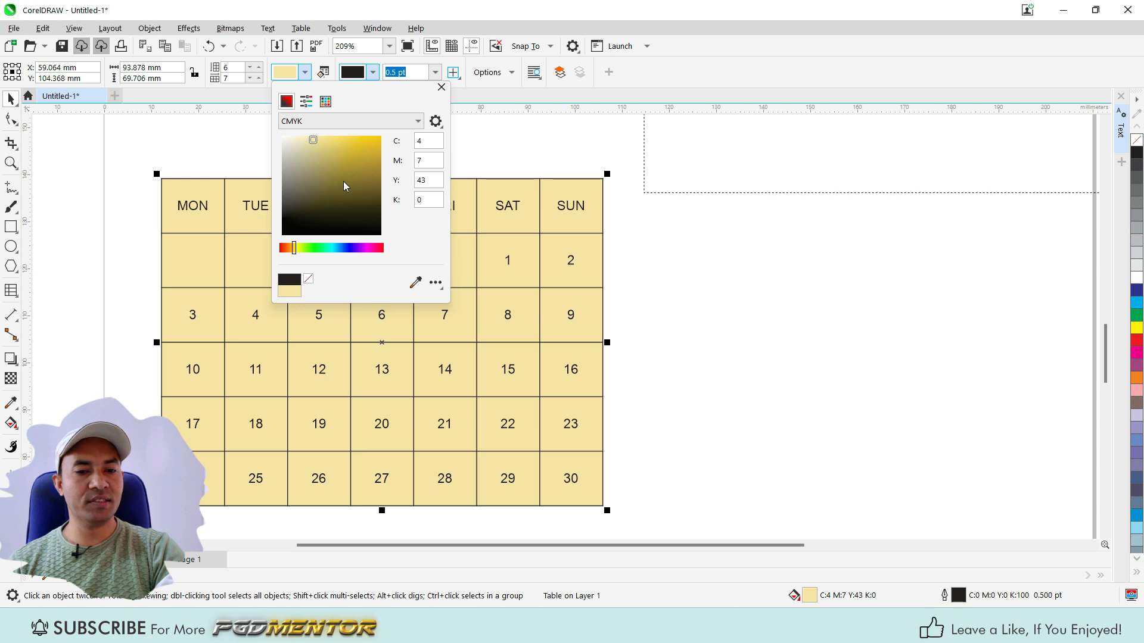
left_click(493, 138)
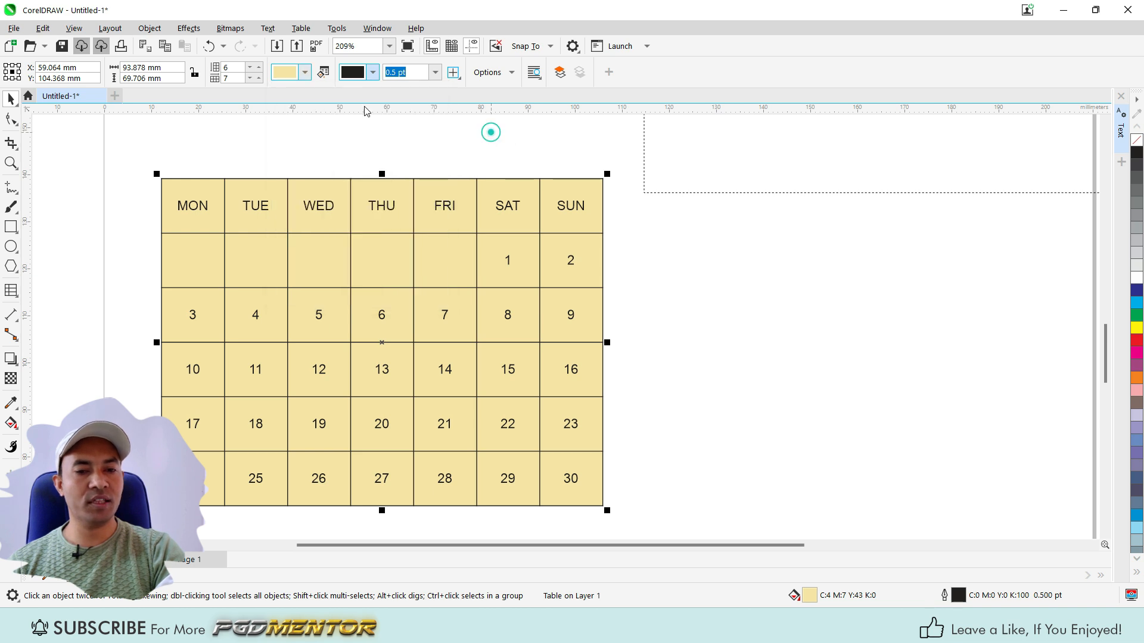
Change the calendar table's fill to a linear fountain fill running from light yellow to white.
left_click(323, 73)
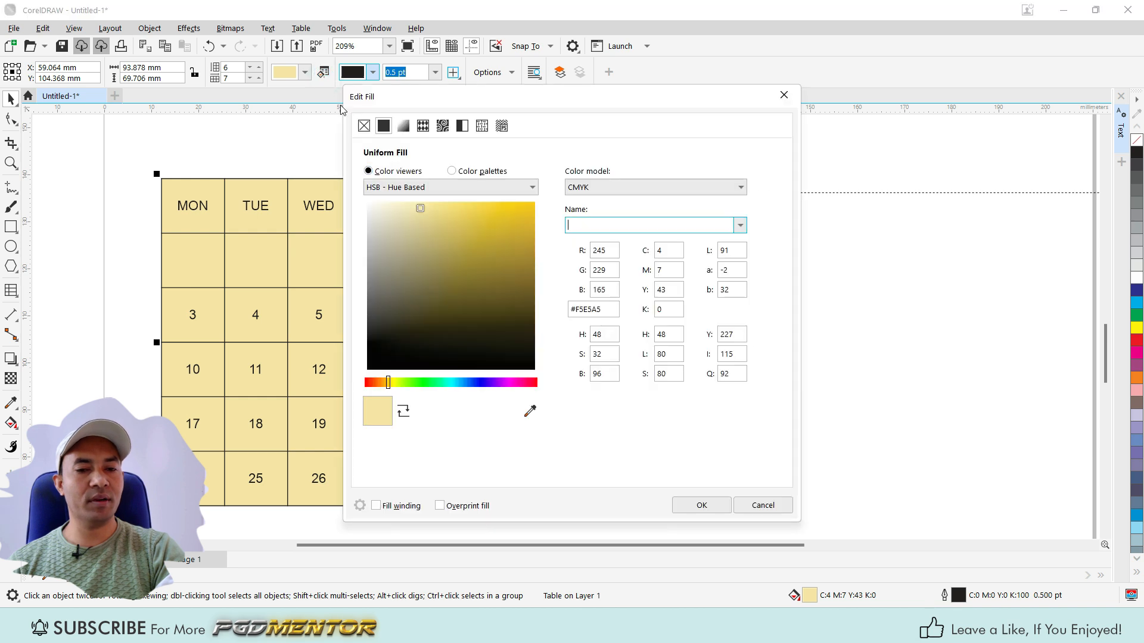
left_click(404, 125)
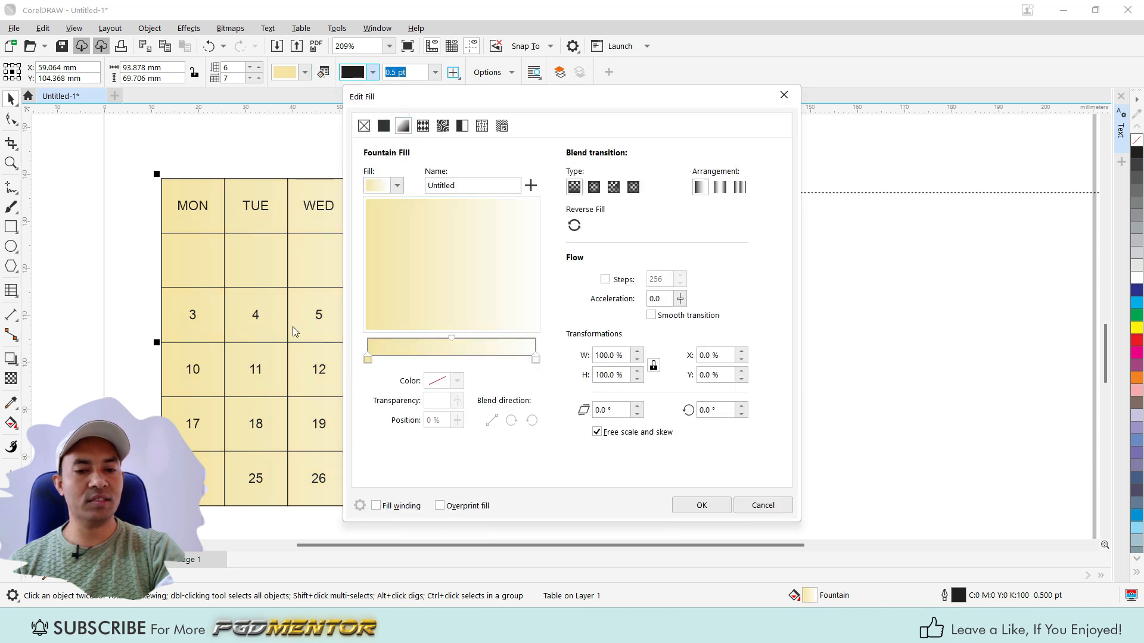
left_click(703, 503)
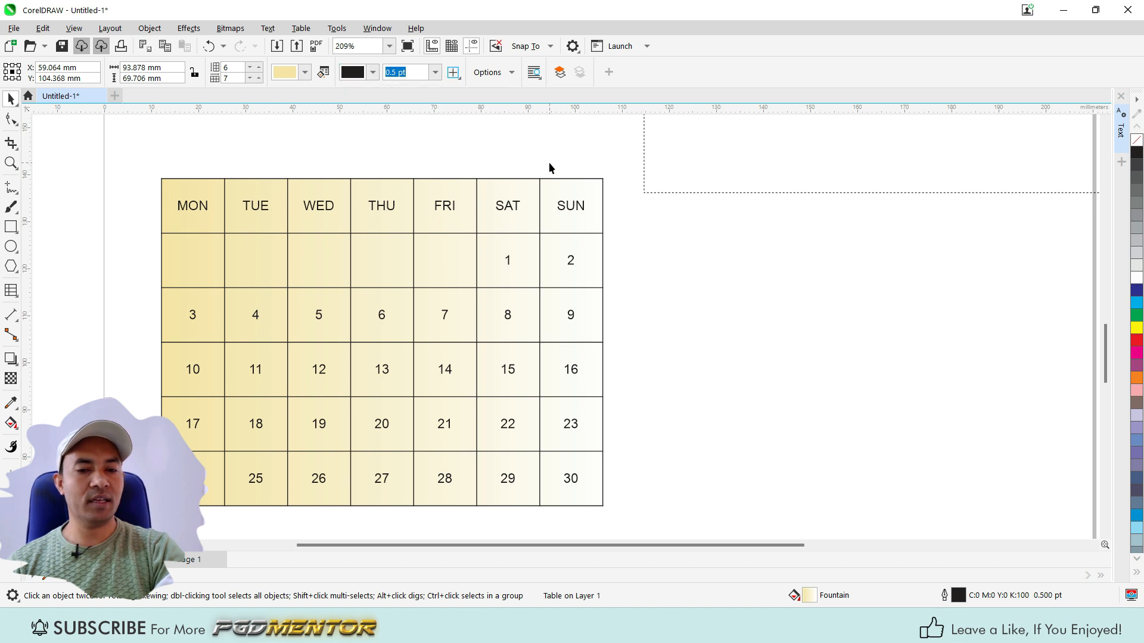
Give the calendar table's outside border a red colour, C 4, M 100, Y 100, K 1, and a width of 2.0 pt.
left_click(373, 72)
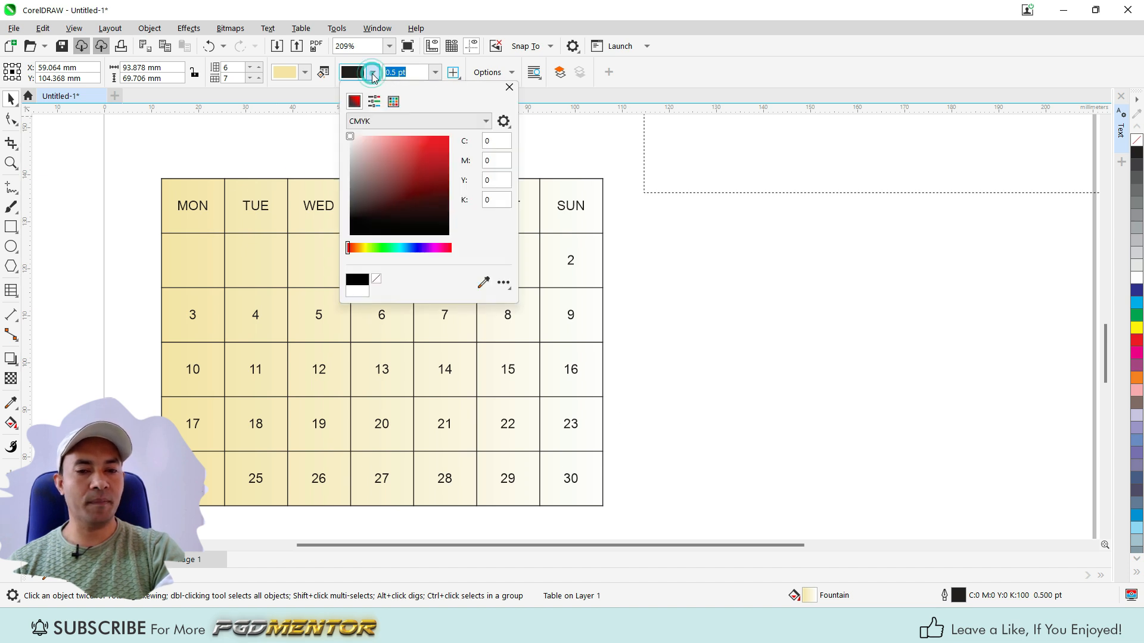
left_click(435, 73)
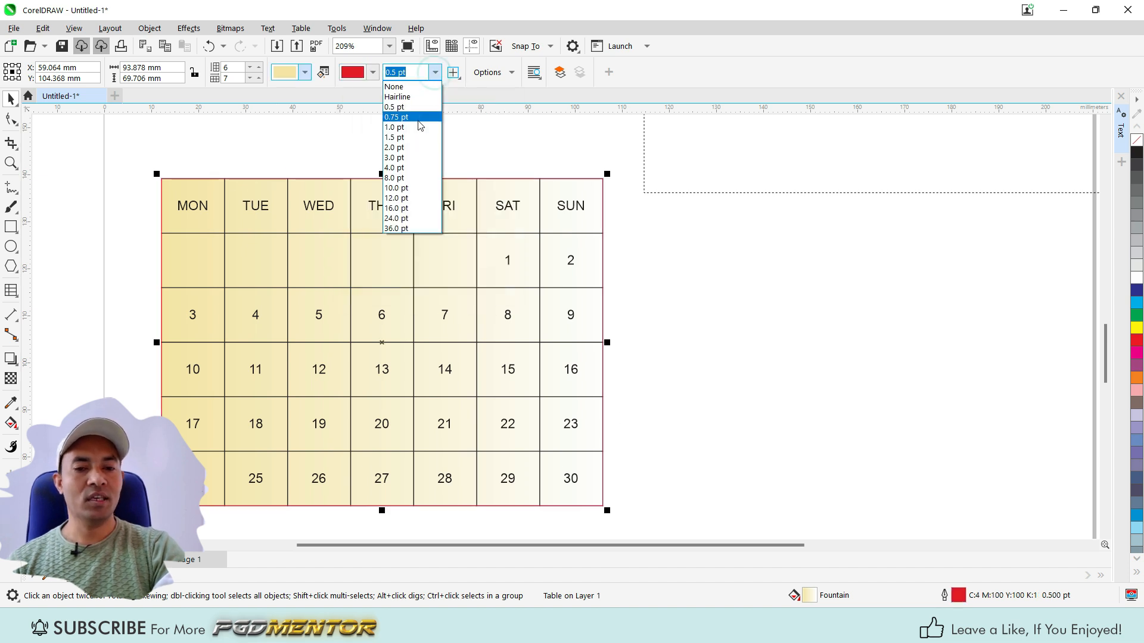
left_click(402, 146)
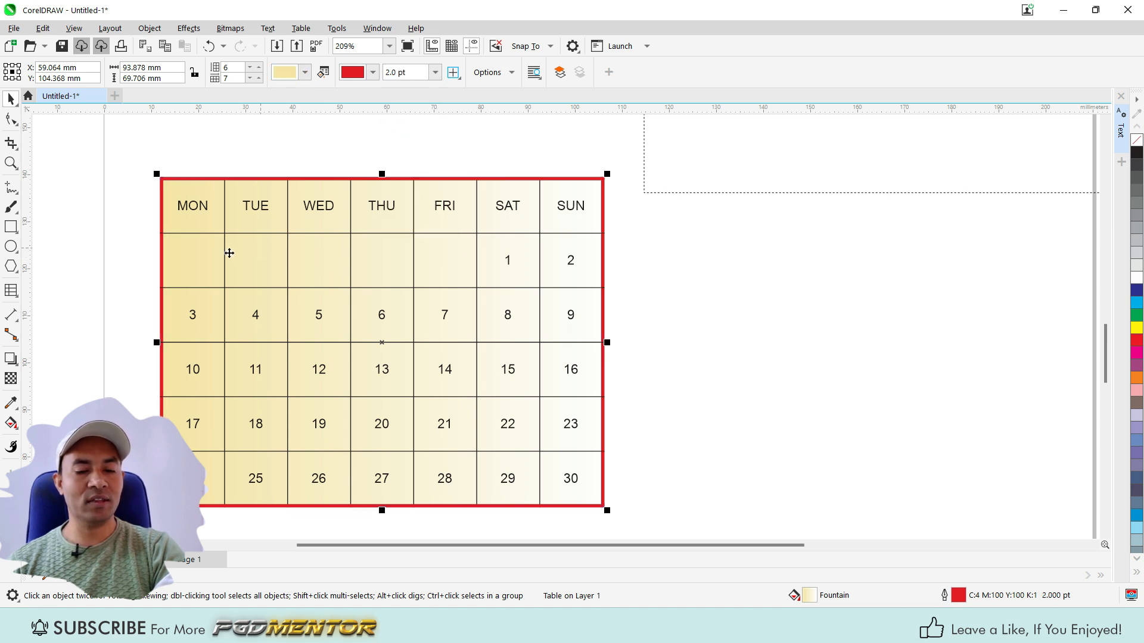
Set the width of all the calendar table's borders, inside and outside, to 1.0 pt.
scroll(377, 262, "up", 1)
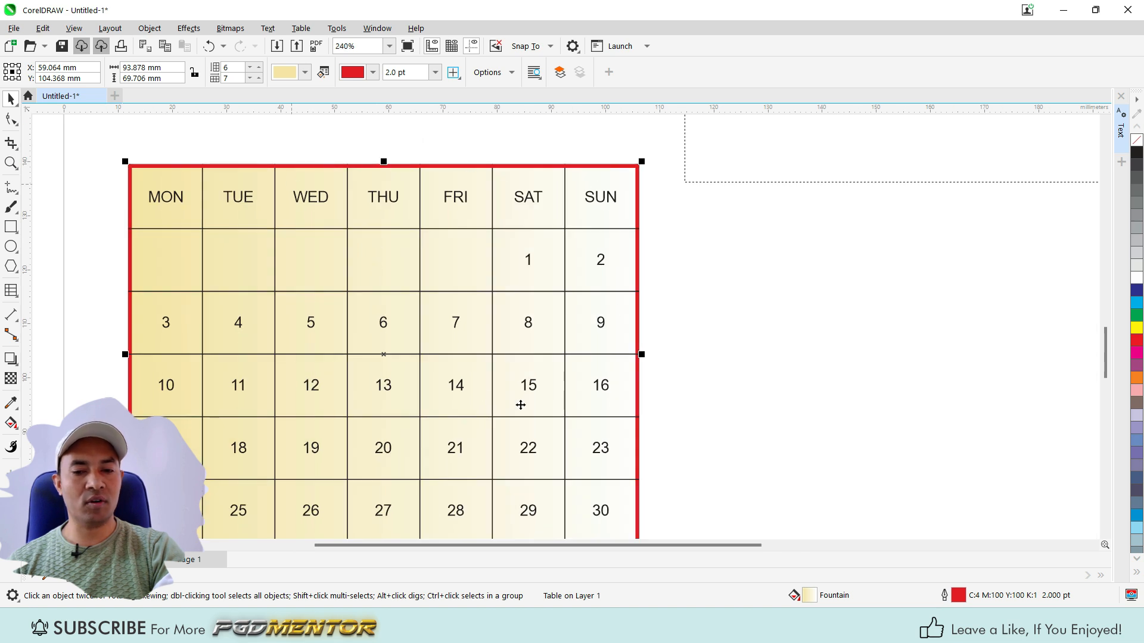
scroll(472, 309, "down", 2)
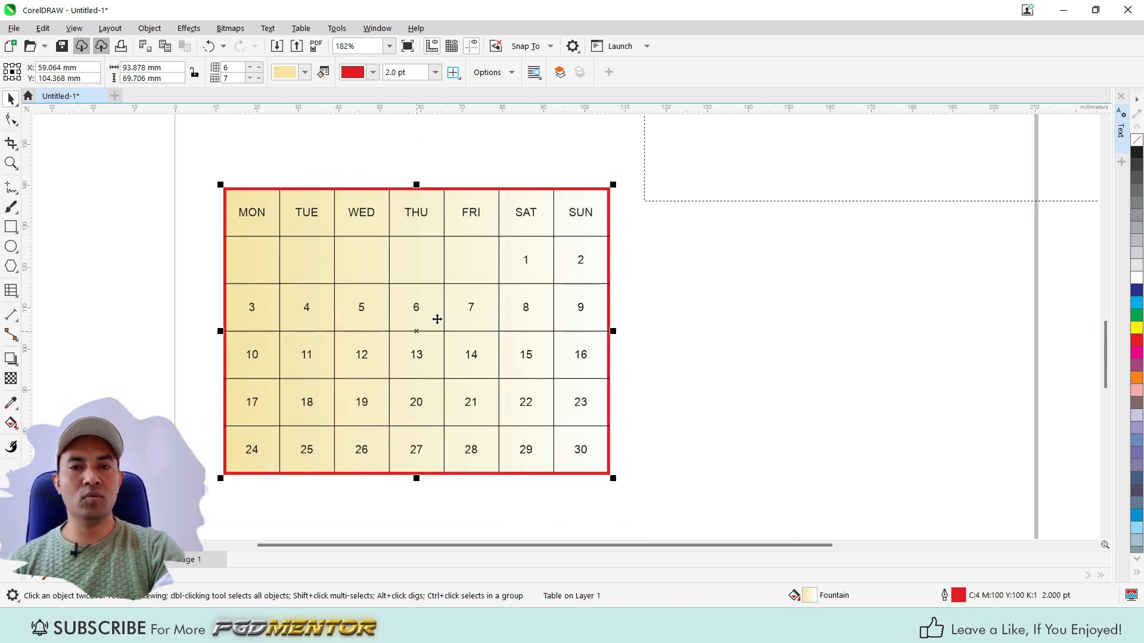
scroll(417, 338, "up", 1)
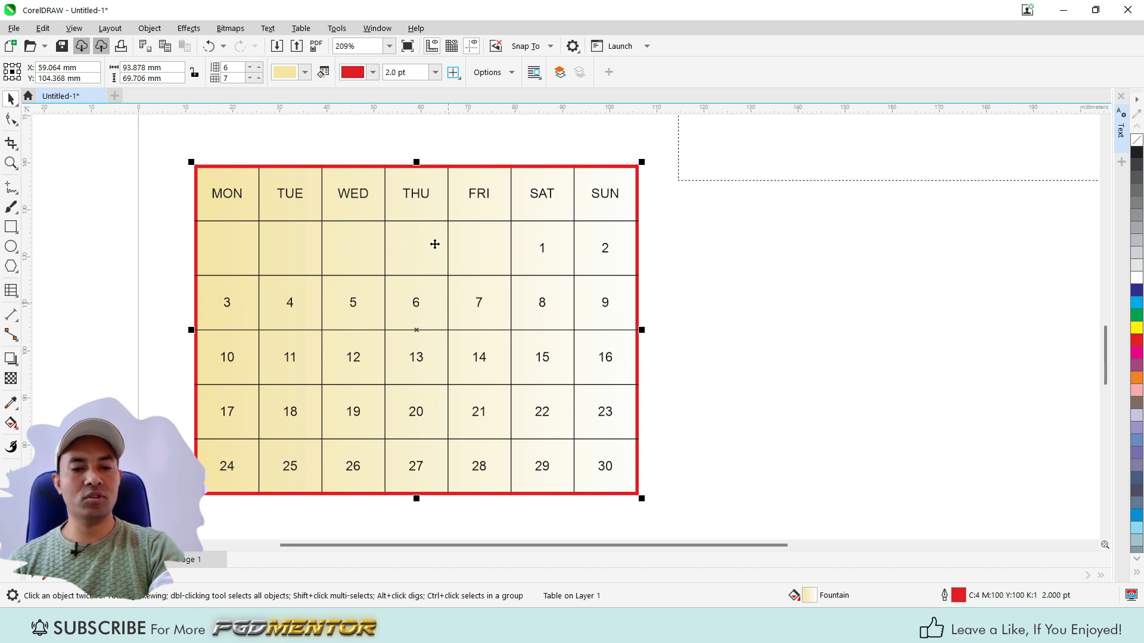
left_click(455, 74)
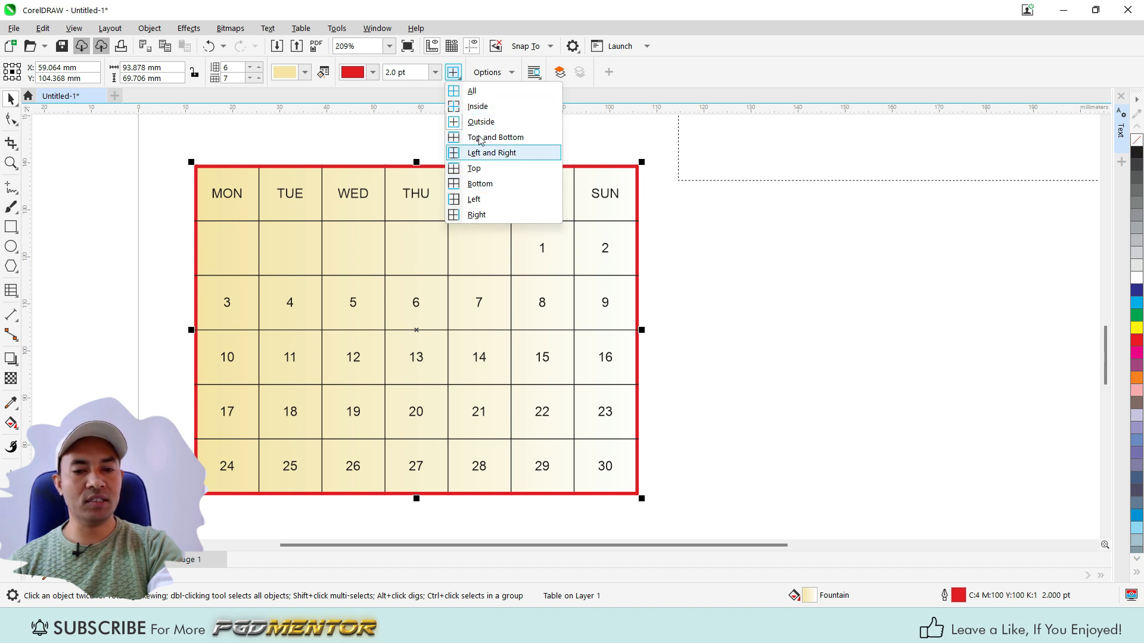
left_click(473, 91)
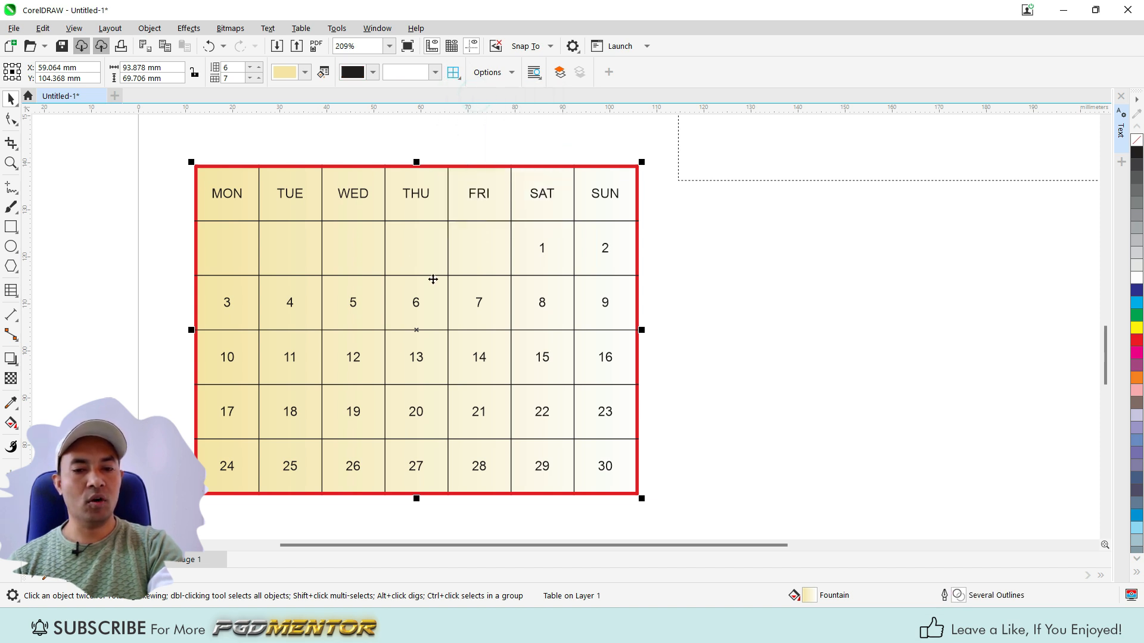
left_click(435, 73)
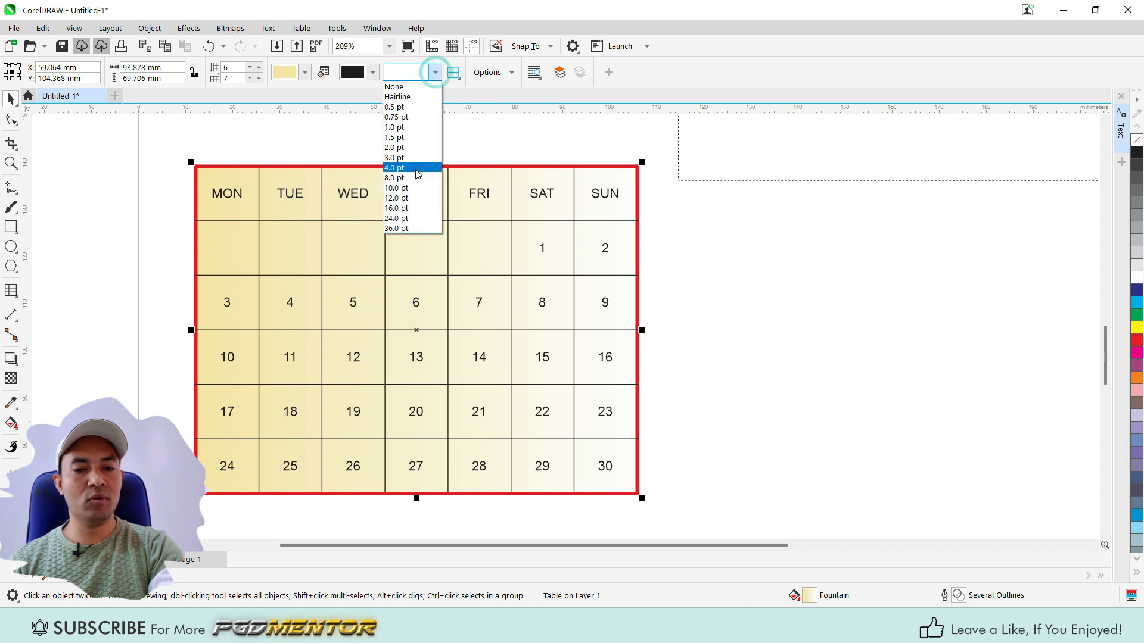
left_click(411, 149)
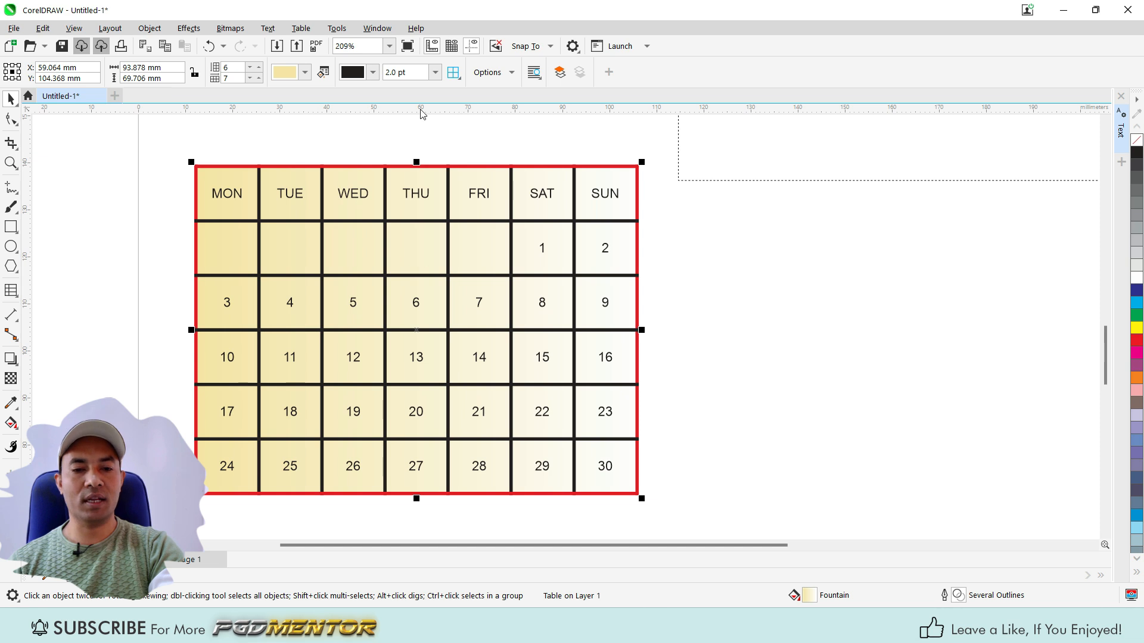
left_click(435, 72)
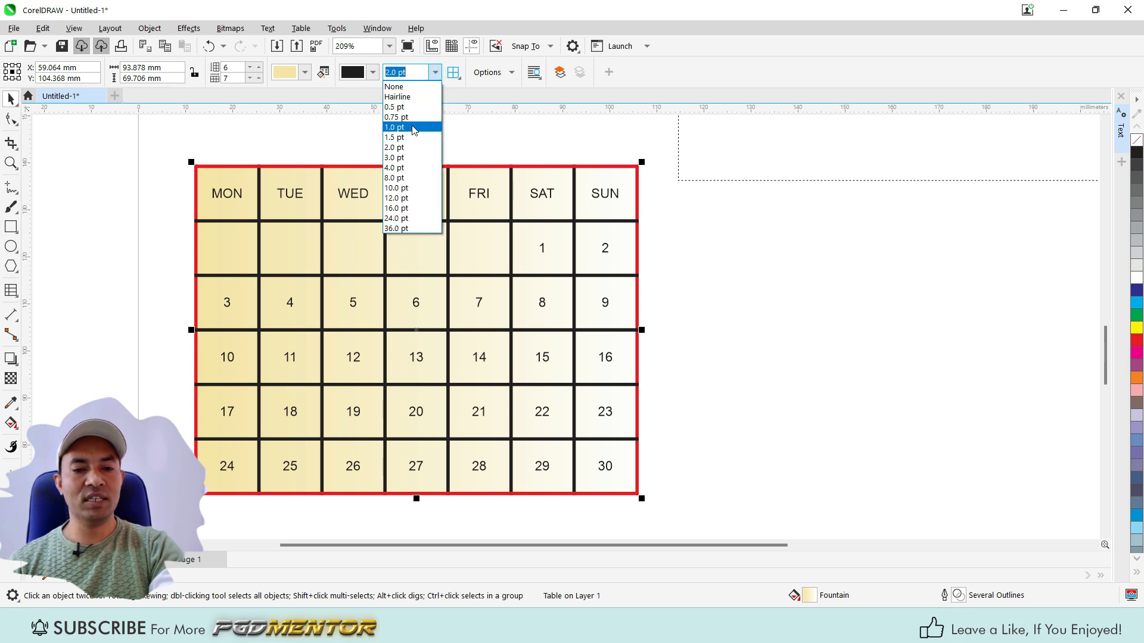
left_click(414, 127)
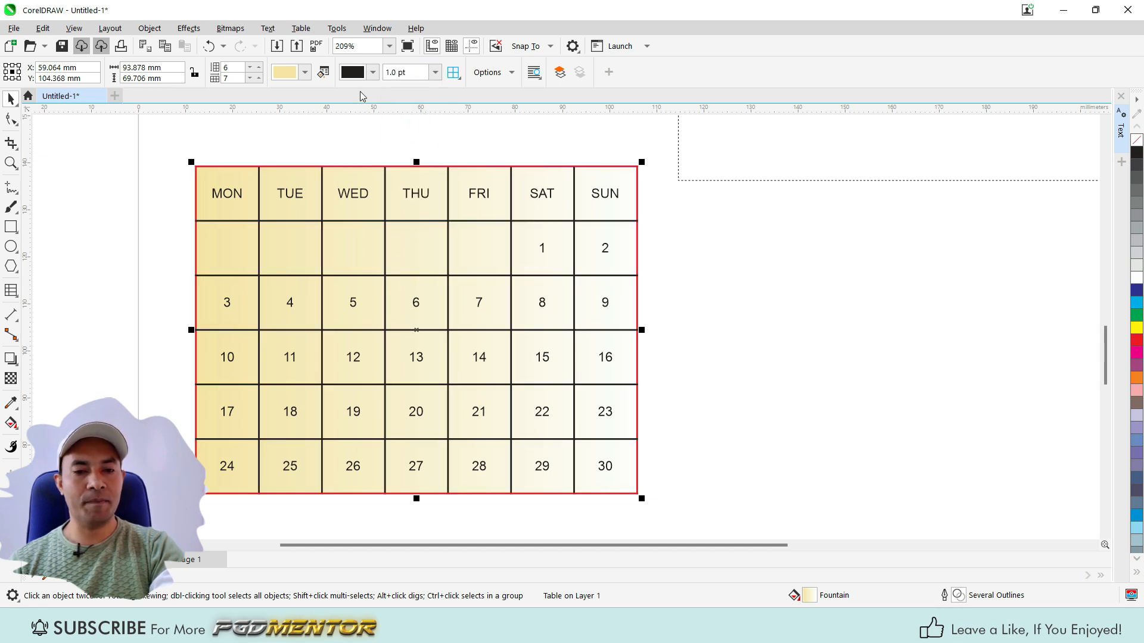
Colour all the calendar table's borders red, C 4, M 100, Y 100, K 1.
left_click(372, 72)
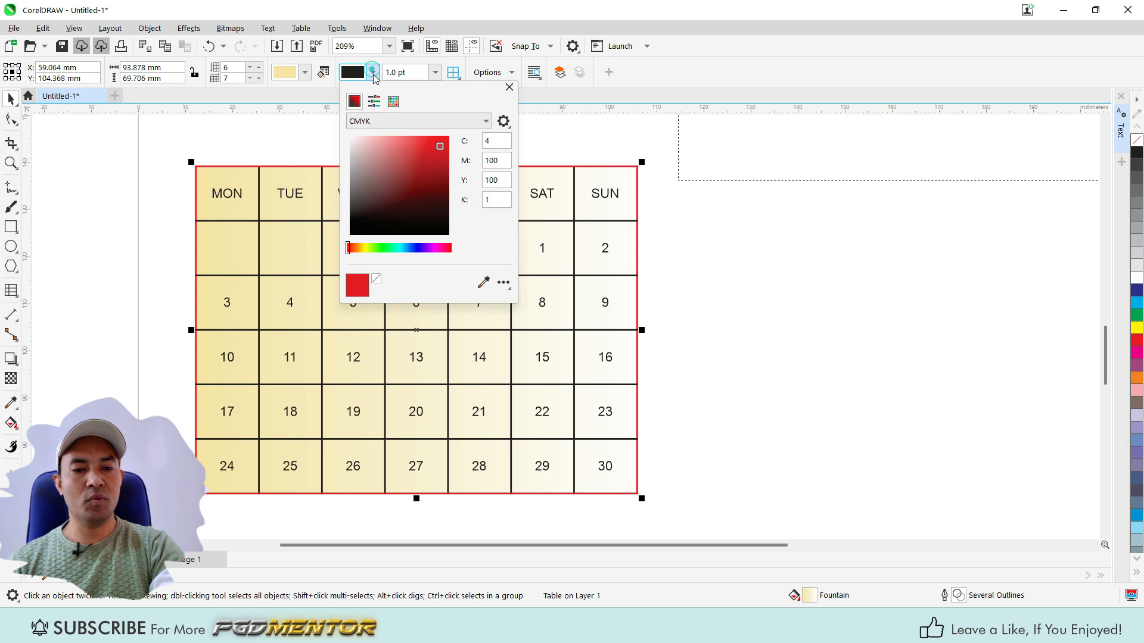
left_click(440, 149)
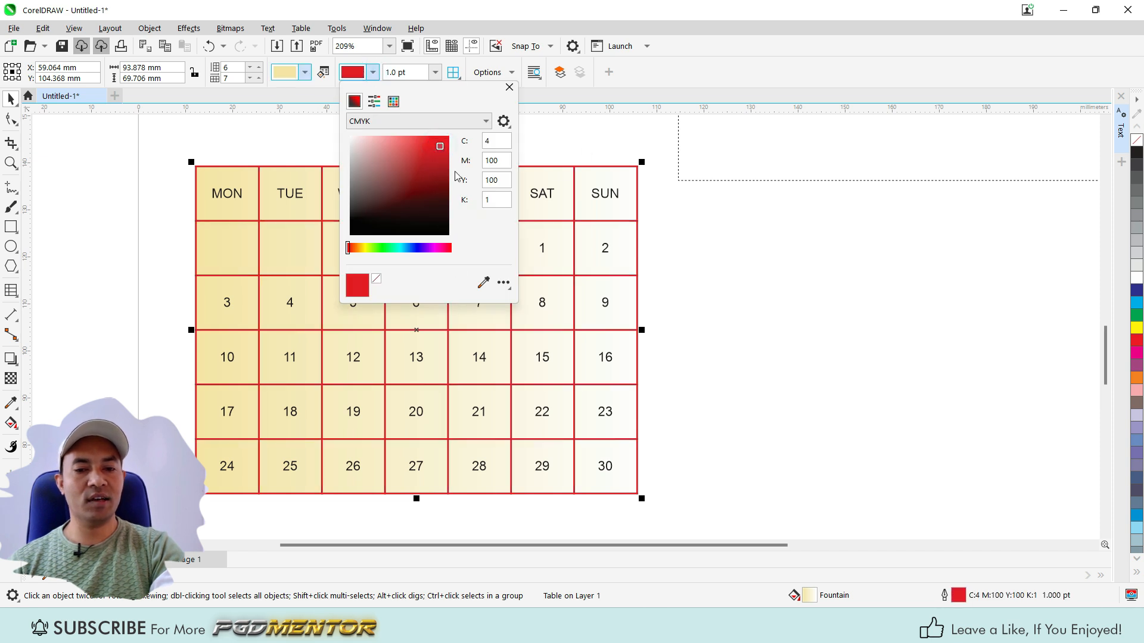
left_click(582, 140)
Change only the calendar table's outside border to green, C 70, M 0, Y 100, K 0.
left_click(453, 72)
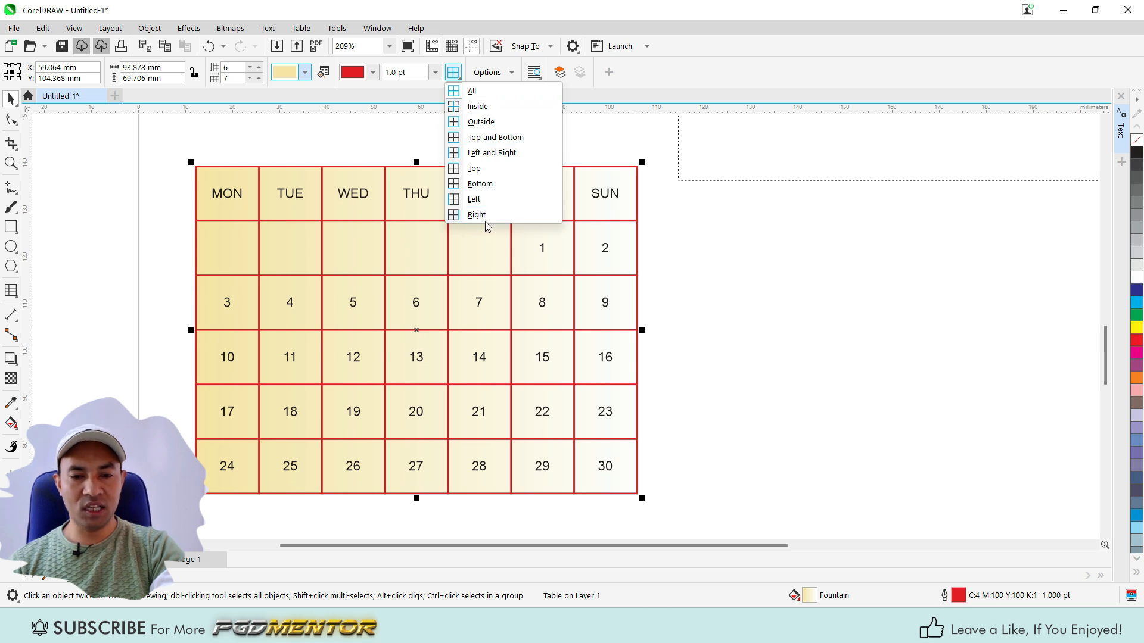
left_click(481, 122)
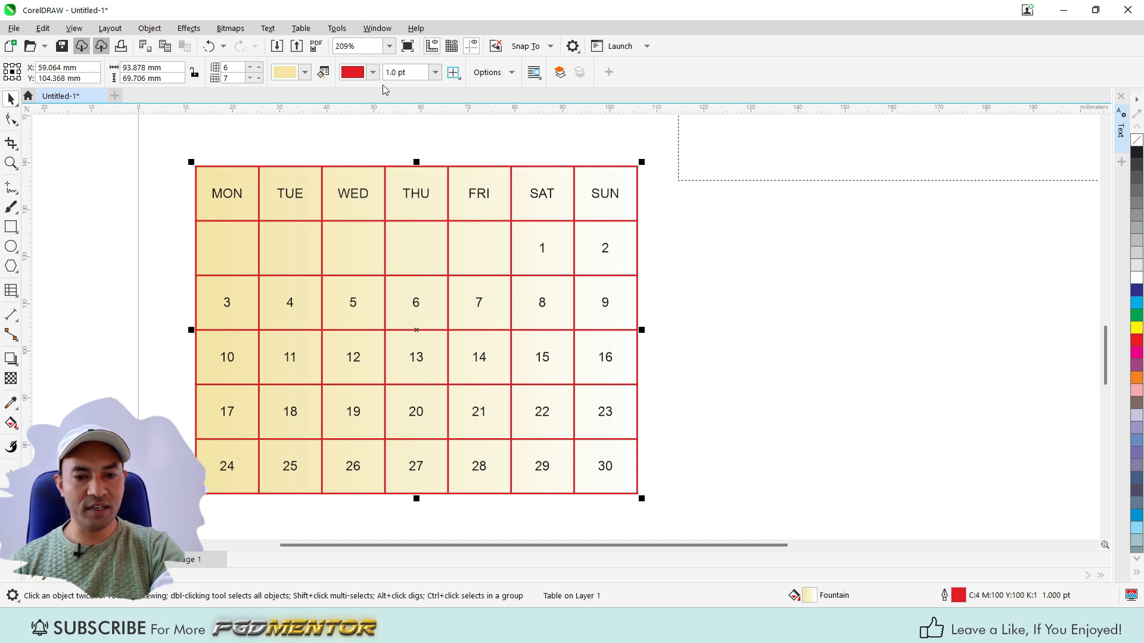
left_click(373, 72)
left_click(385, 248)
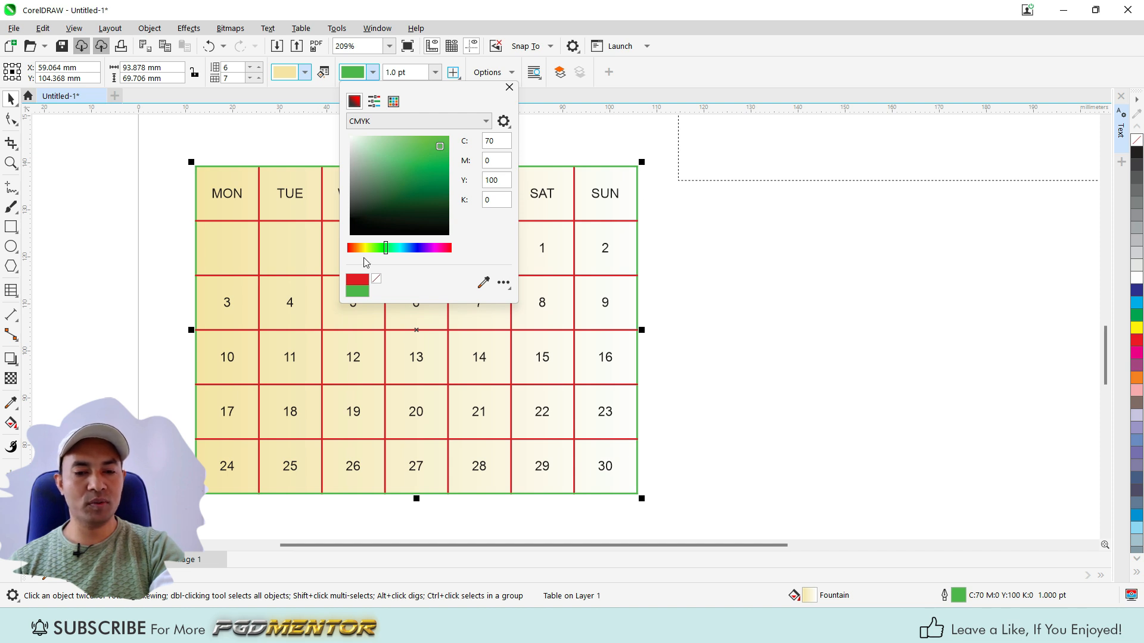
left_click(583, 134)
left_click(452, 72)
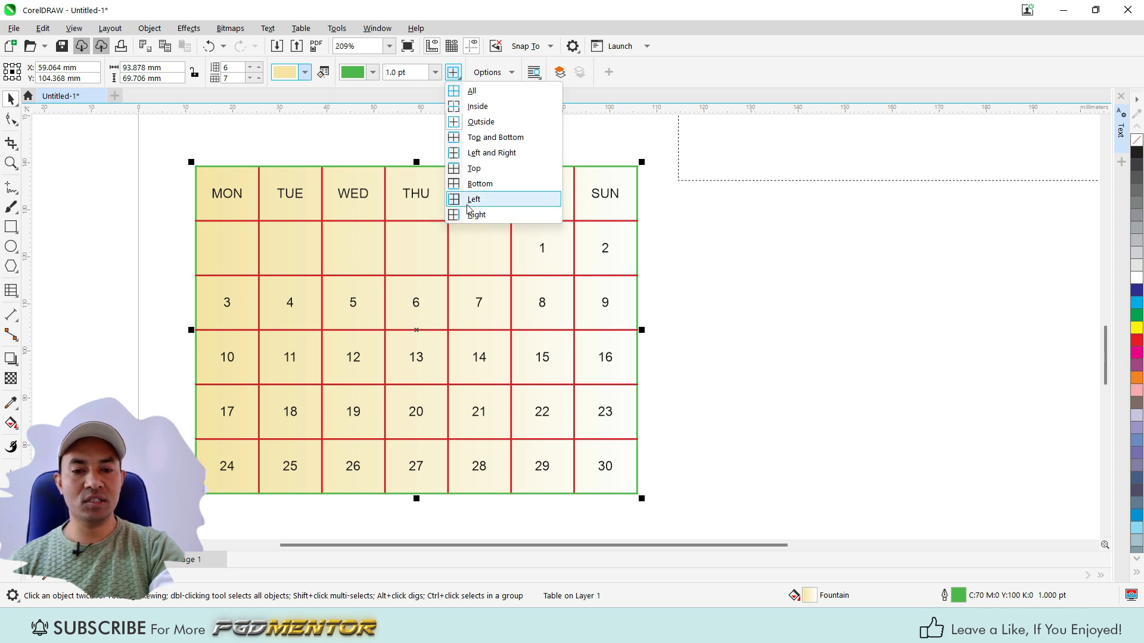
left_click(545, 107)
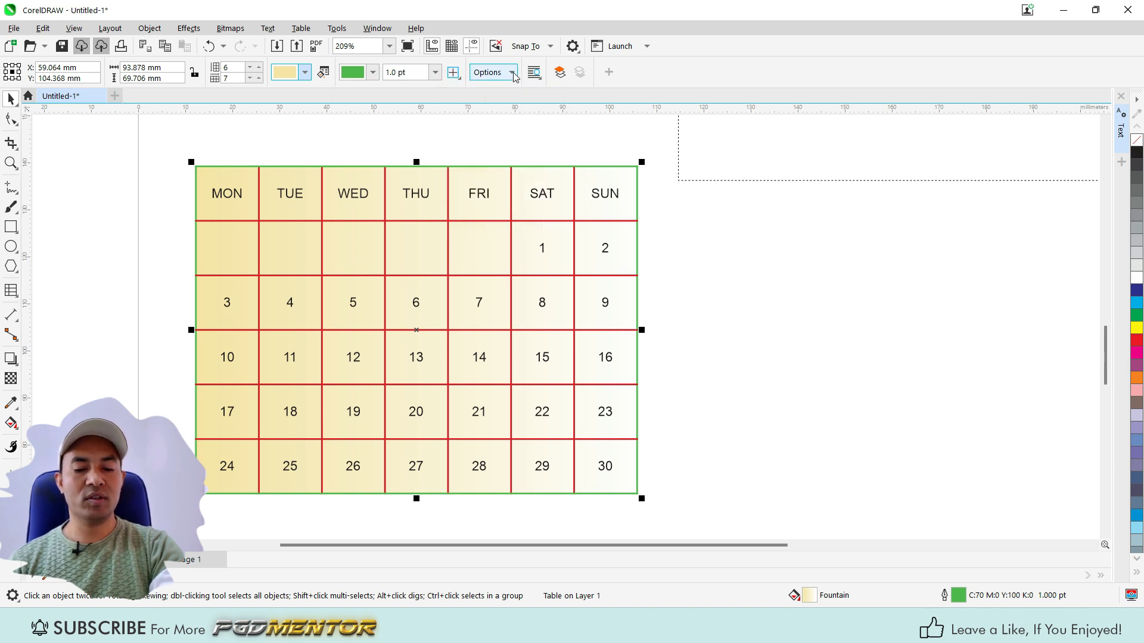
left_click(513, 72)
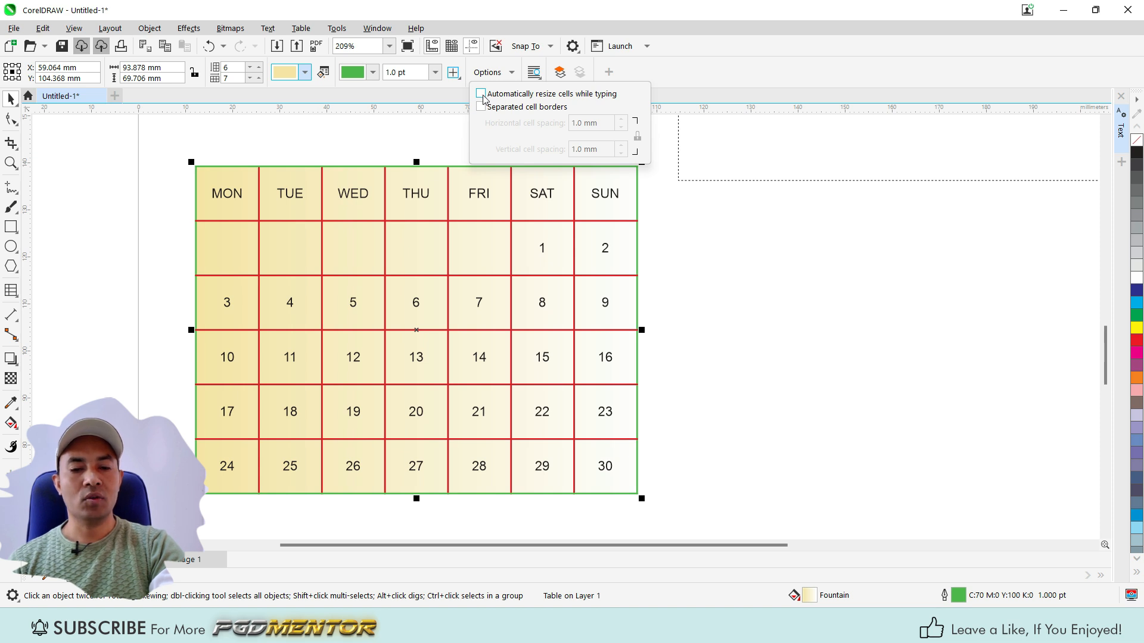
left_click(233, 158)
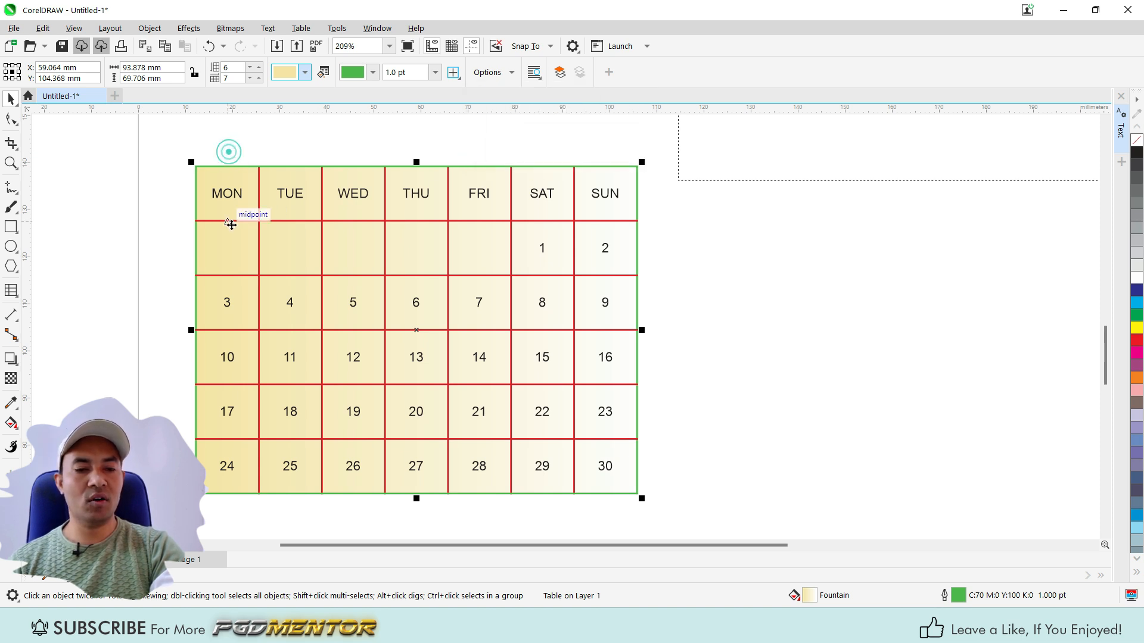
Append "day" to the MON header text in the calendar table with the Text tool.
scroll(214, 204, "up", 2)
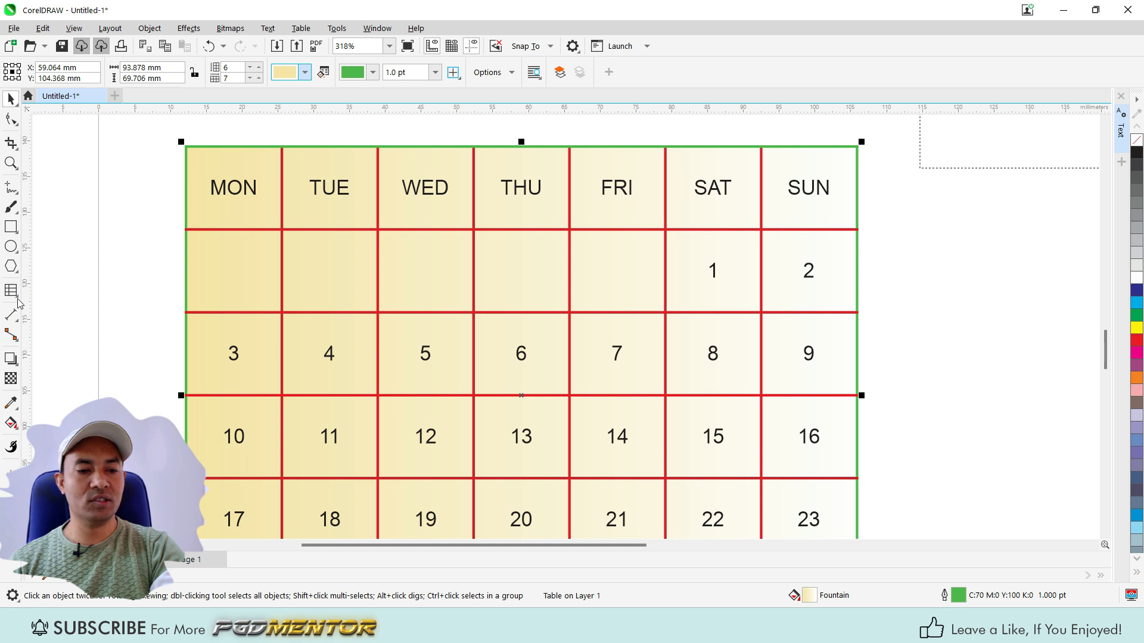
left_click(18, 297)
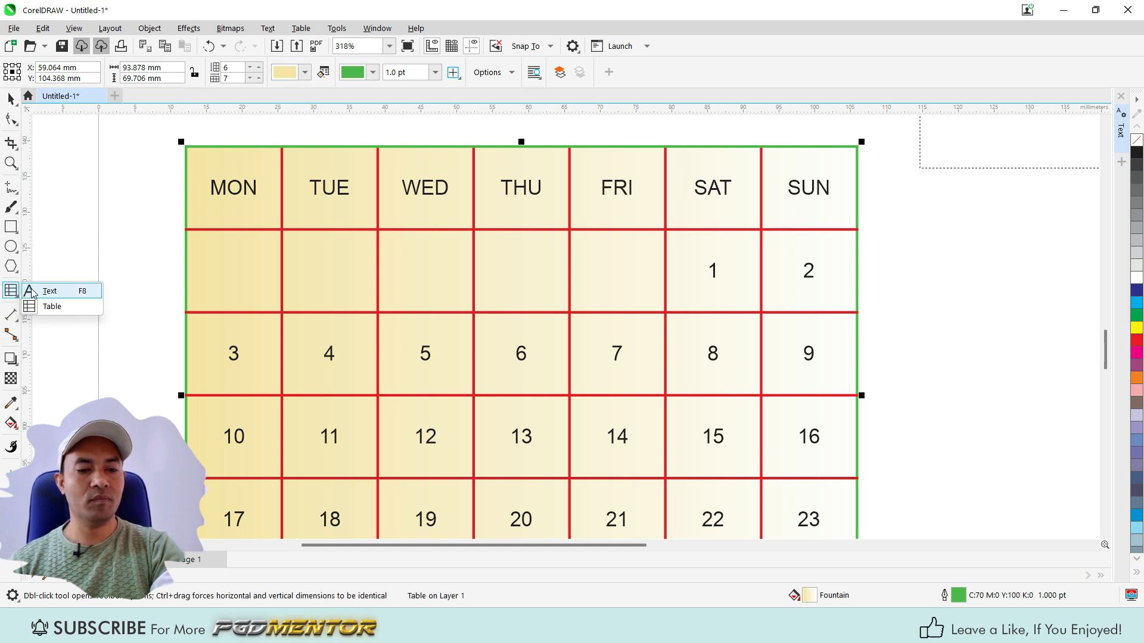
left_click(31, 290)
left_click(252, 191)
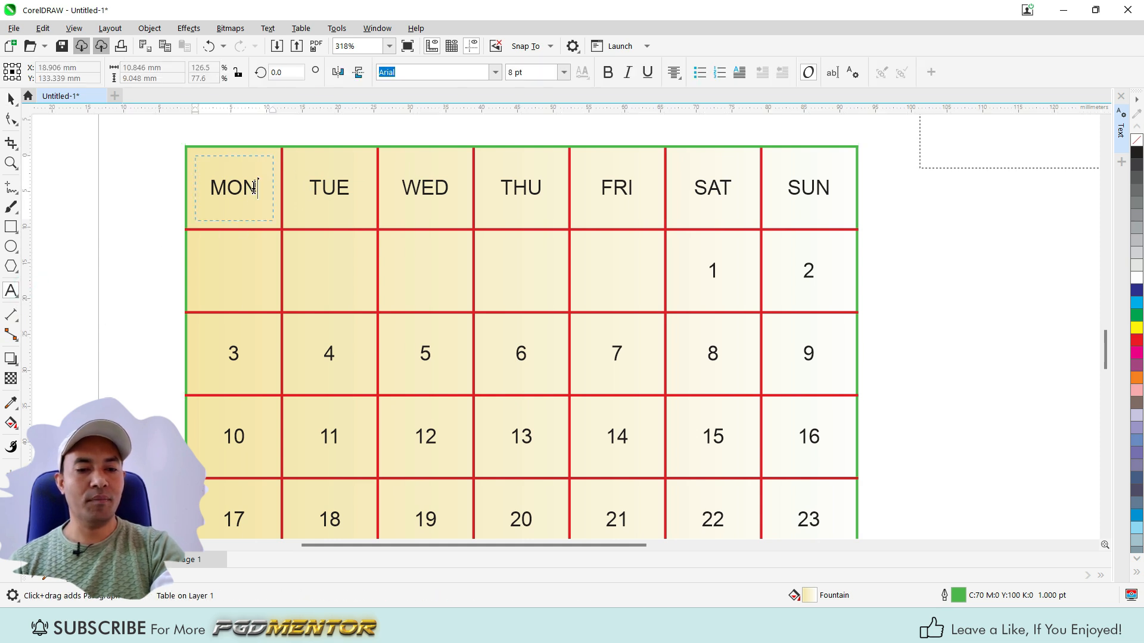
left_click(256, 234)
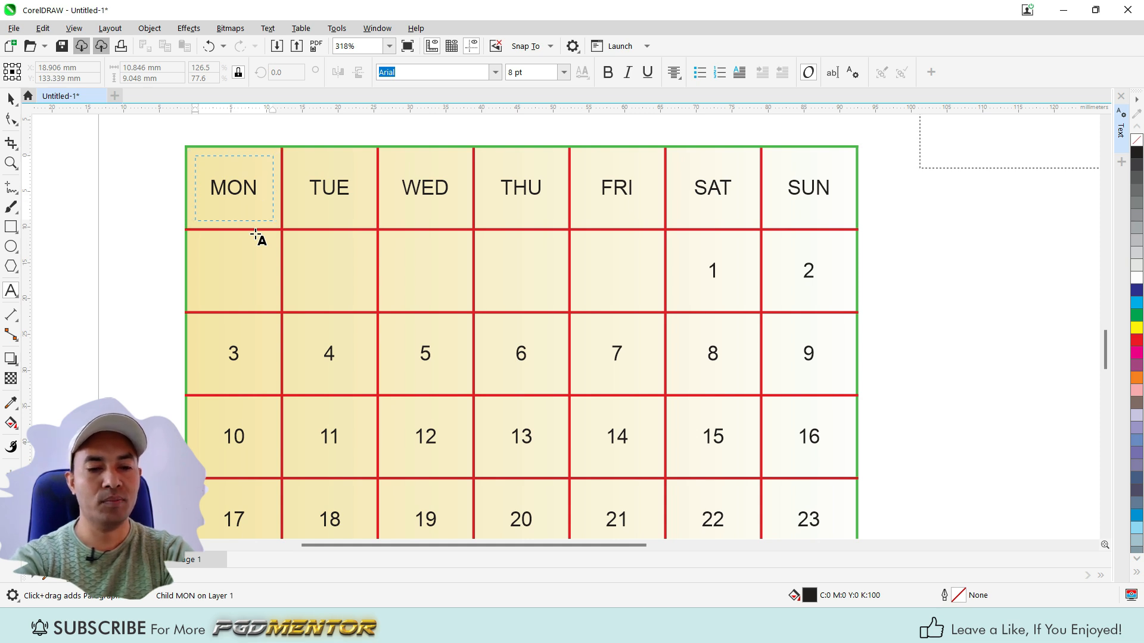
type("day")
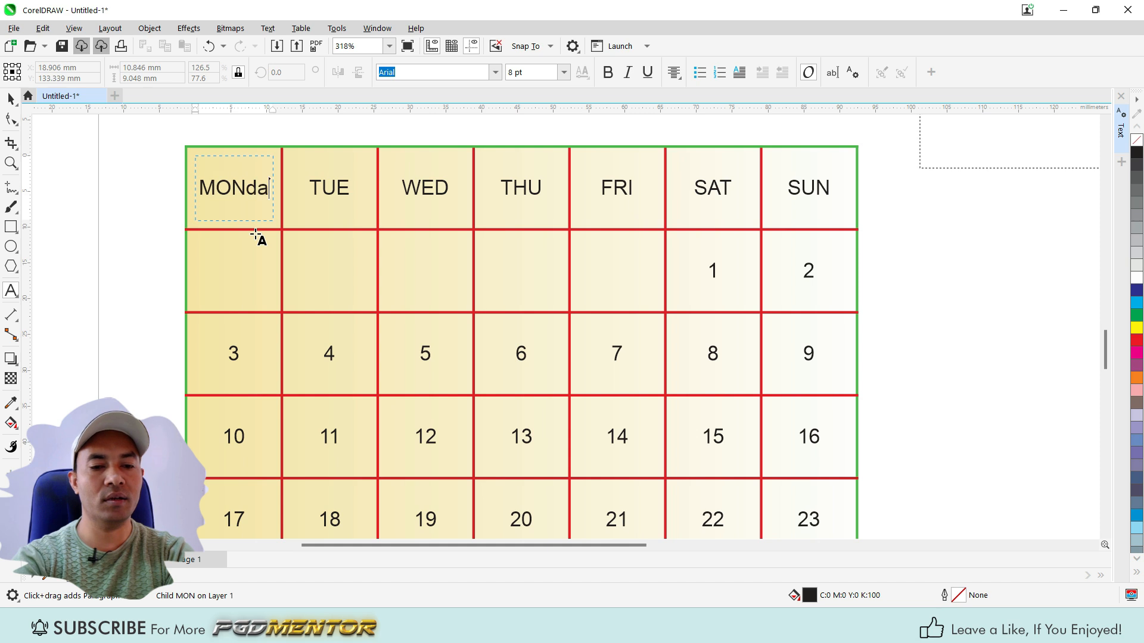
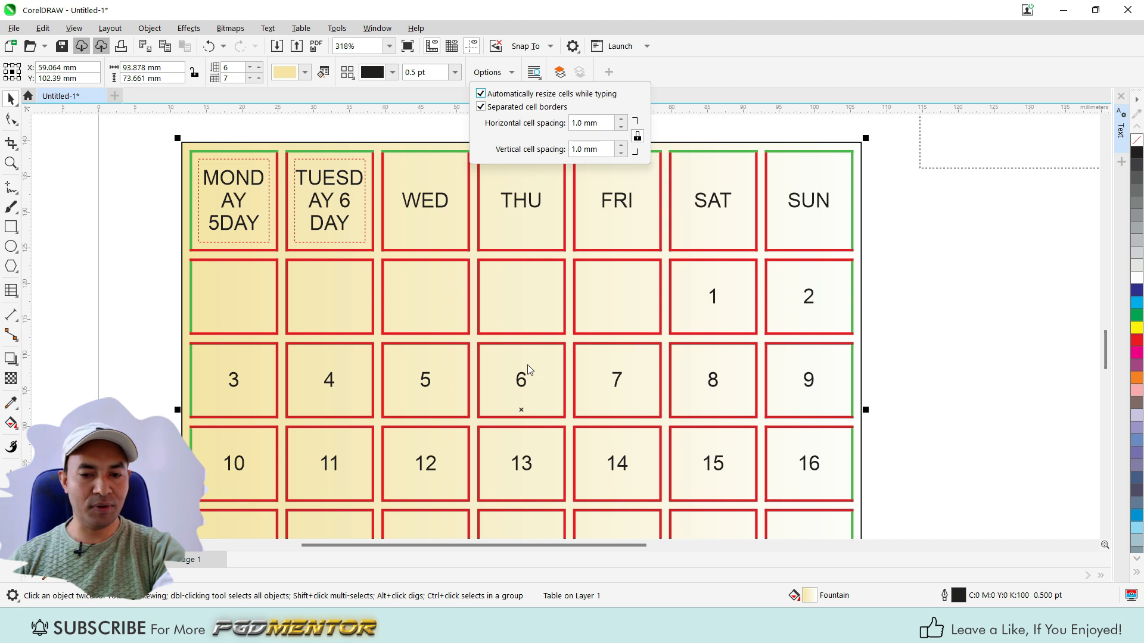
Turn off separated cell borders for the calendar table and deselect it.
left_click(481, 107)
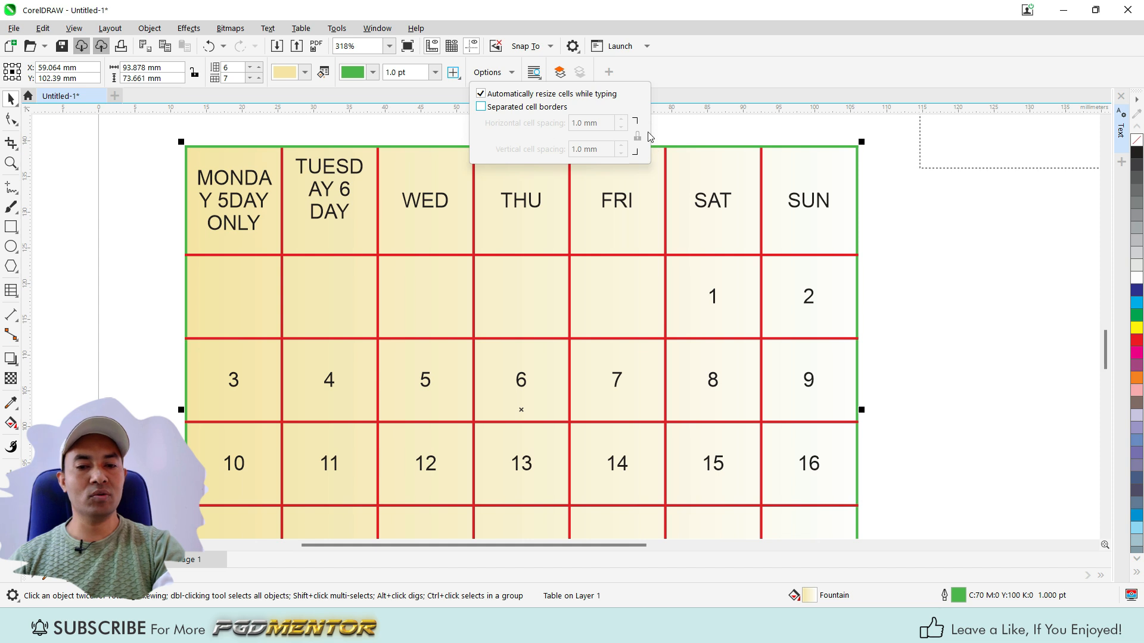
key("Escape")
key("Escape")
scroll(290, 286, "down", 4)
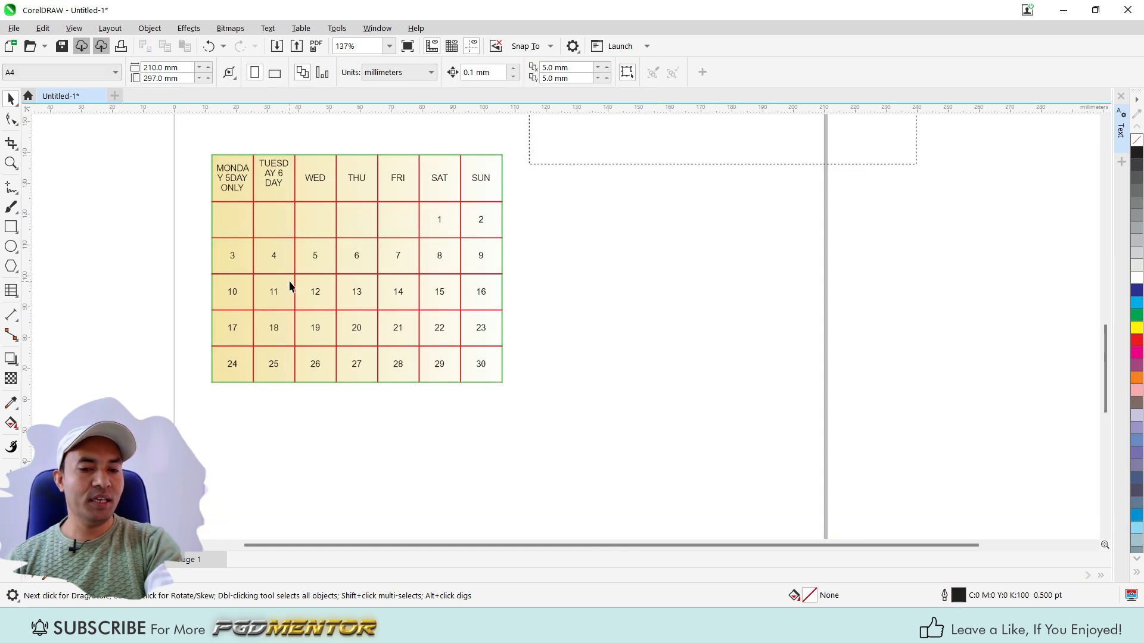
Create a new table with 3 rows and 3 columns, 70 mm high and 60 mm wide, and move it to about X 162 mm, Y 91 mm.
left_click(336, 253)
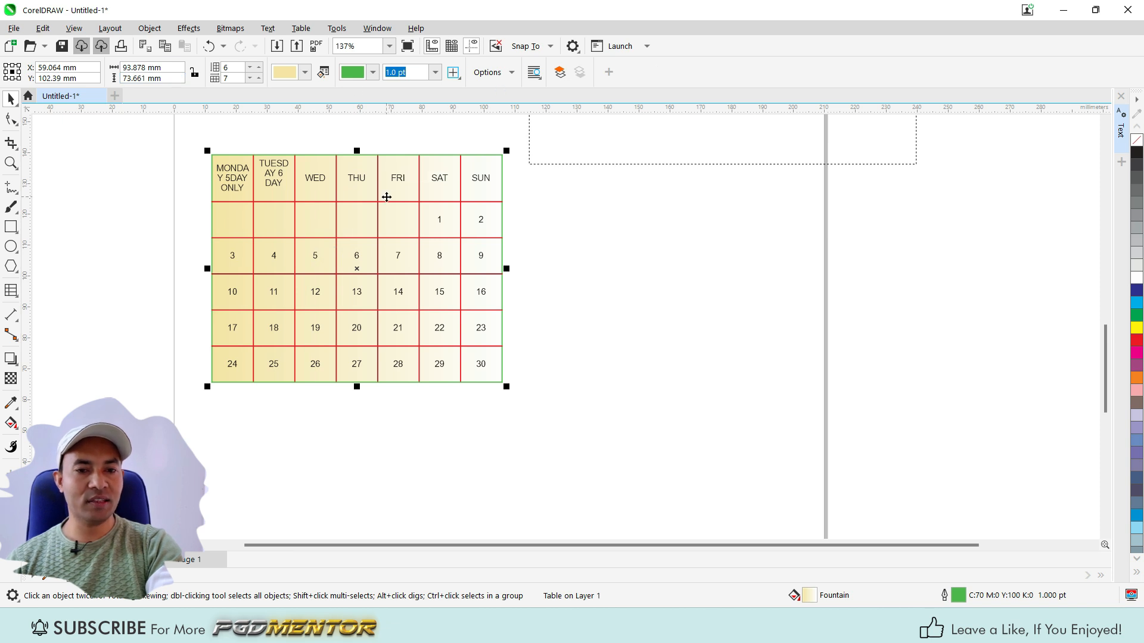
left_click(335, 29)
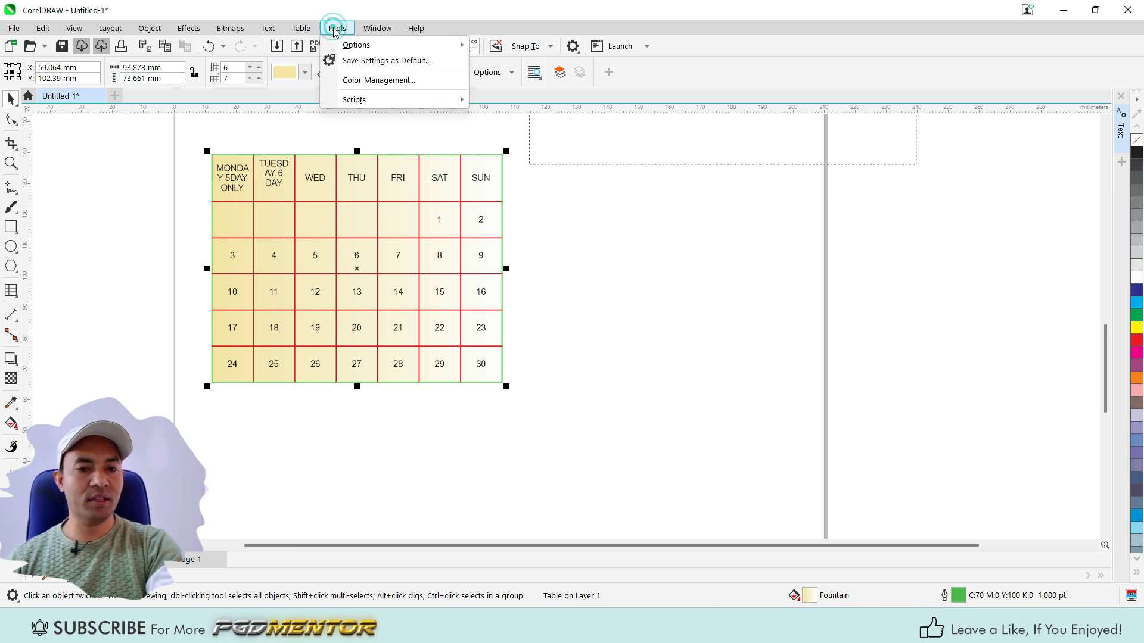
left_click(603, 273)
left_click(312, 31)
left_click(331, 46)
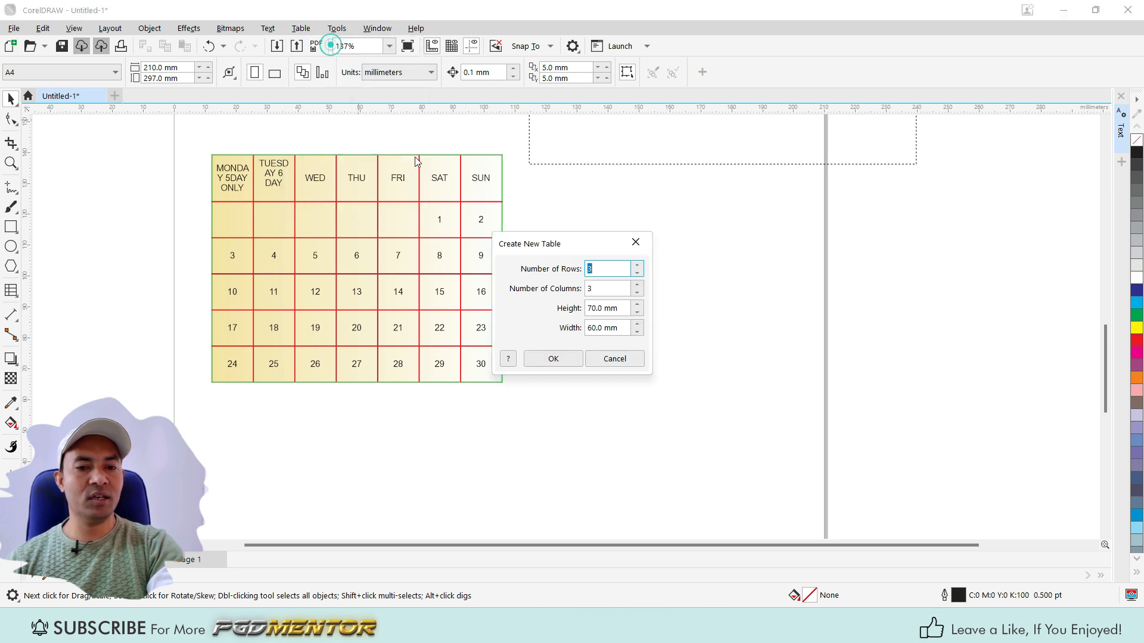
left_click(549, 360)
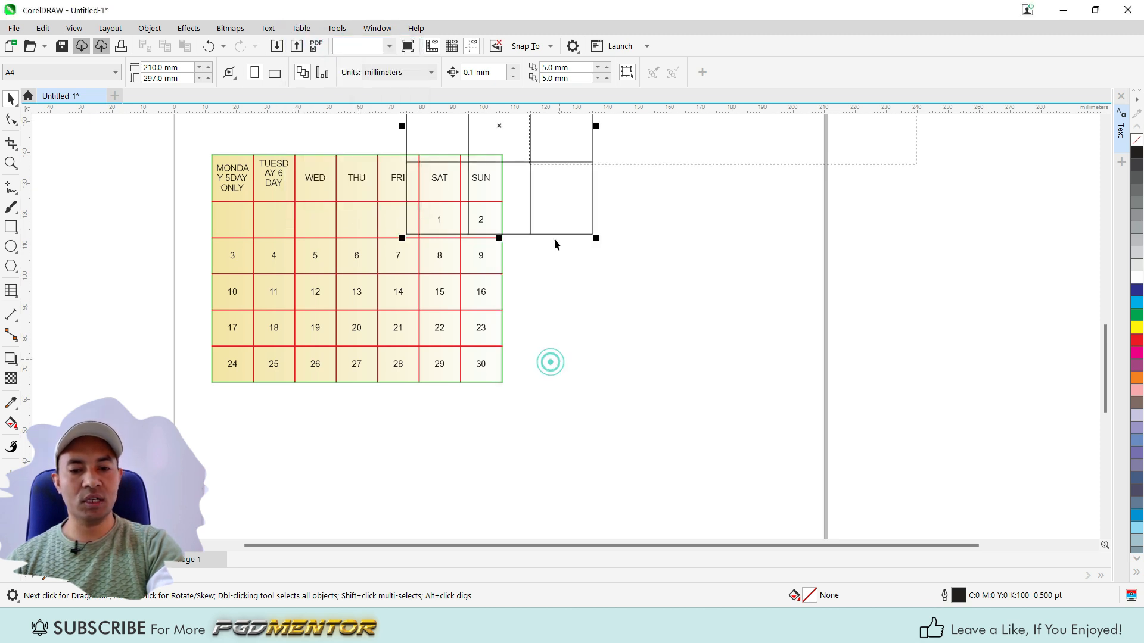
left_click_drag(506, 137, 679, 316)
Select the whole middle column of the new 3 × 3 table with the Table tool.
scroll(806, 308, "up", 2)
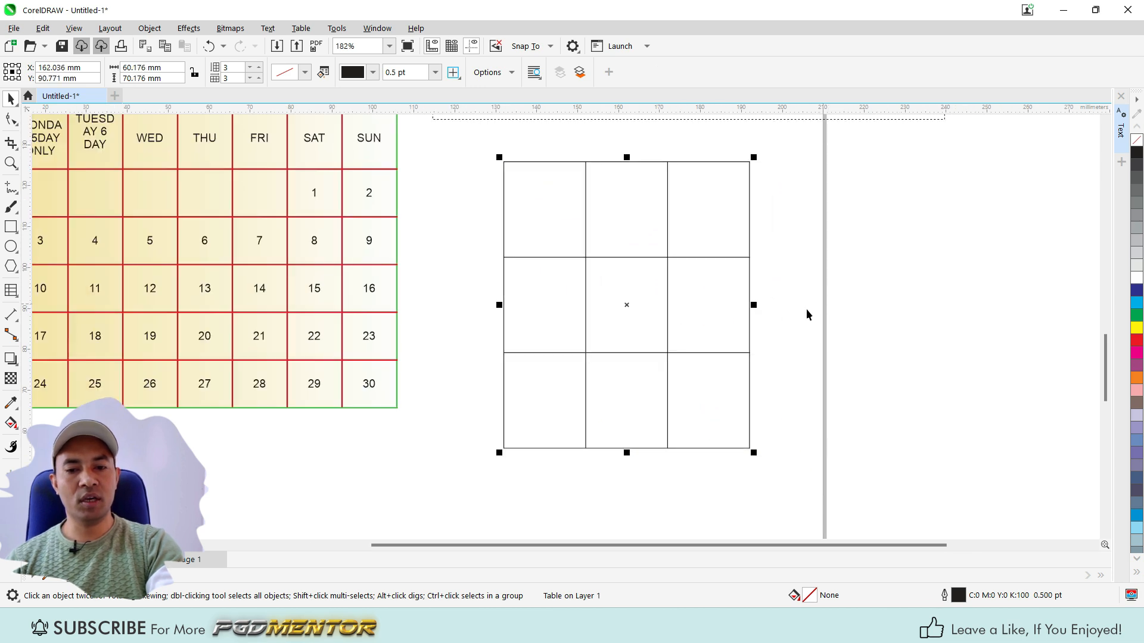
scroll(424, 246, "down", 1)
left_click(730, 266)
left_click(575, 278)
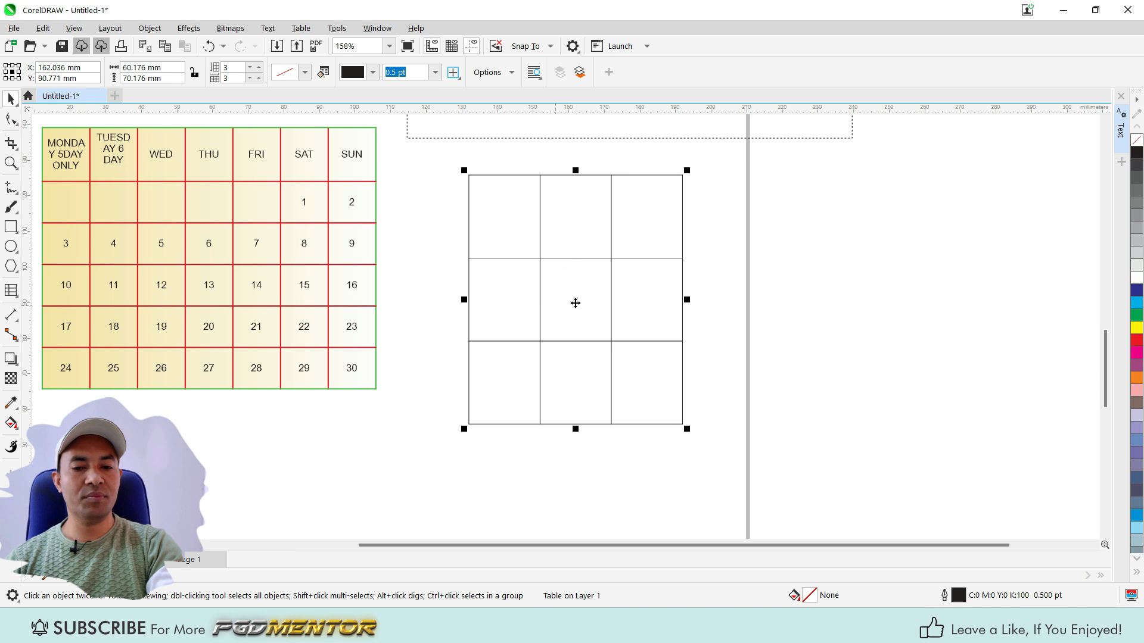
left_click(597, 295)
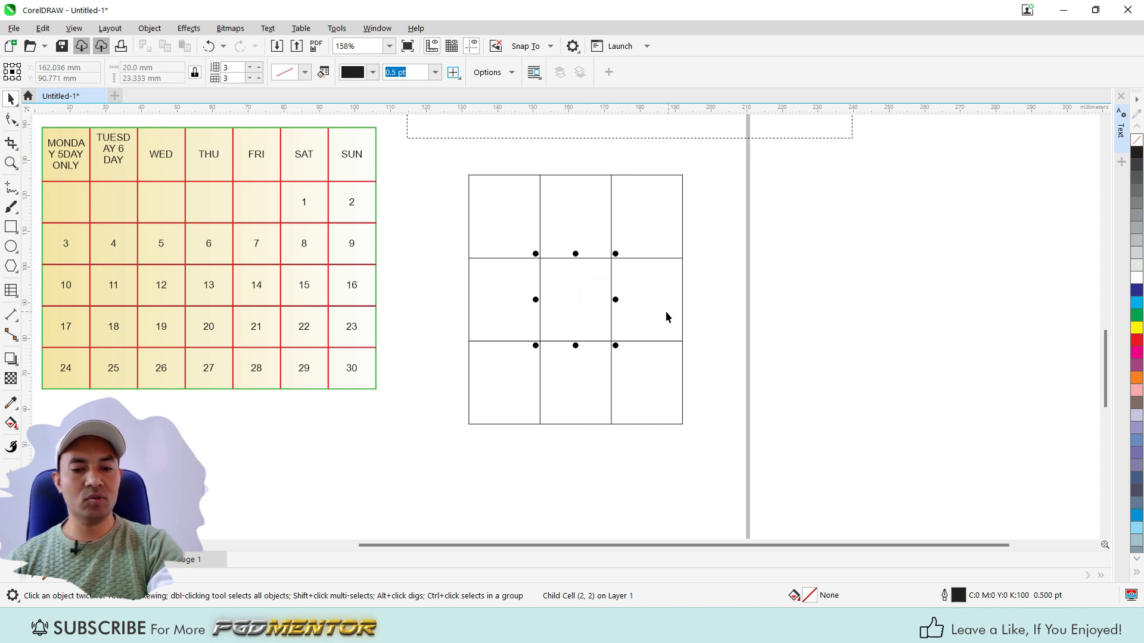
left_click(563, 283)
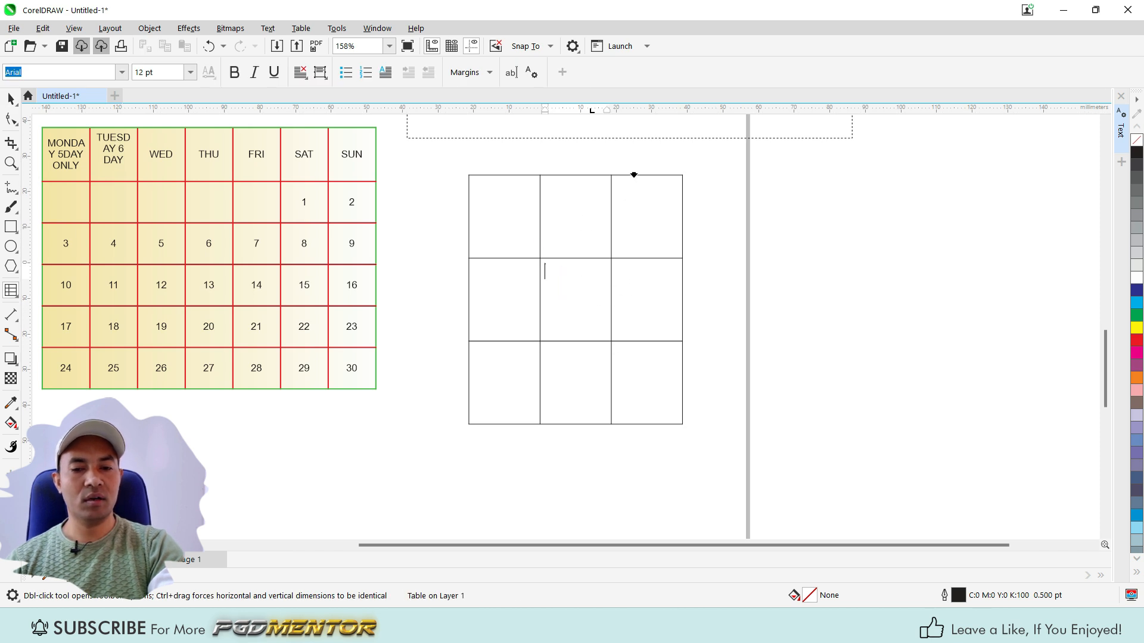
left_click(580, 172)
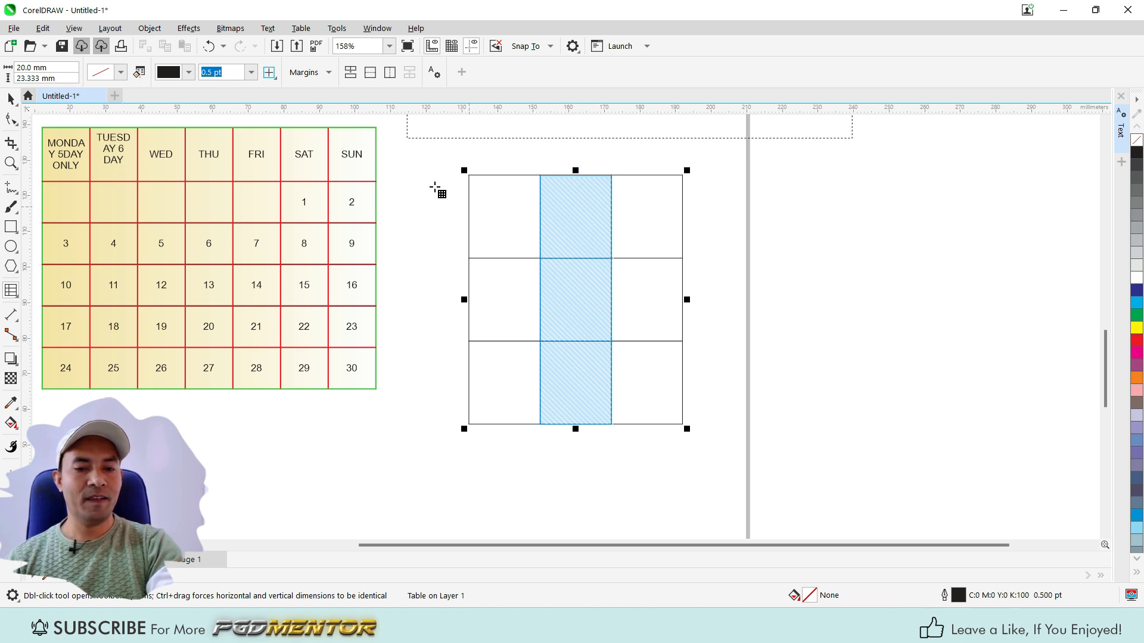
Try inserting rows above the selected middle column of the 3 × 3 table, and undo the insertion.
left_click(301, 28)
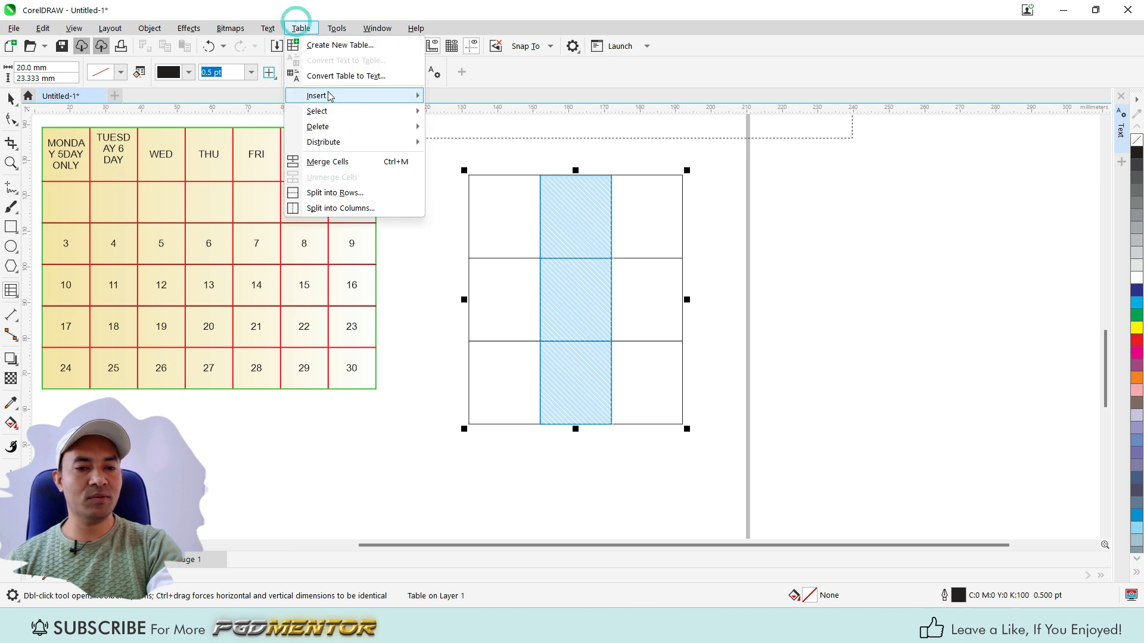
mouse_move(329, 97)
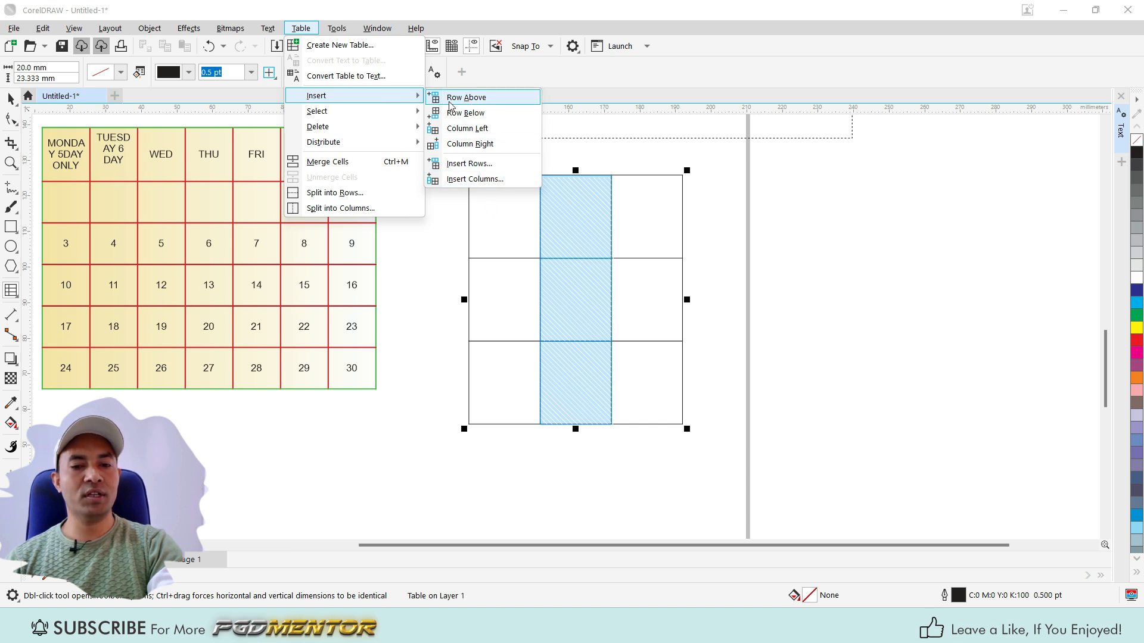
left_click(476, 97)
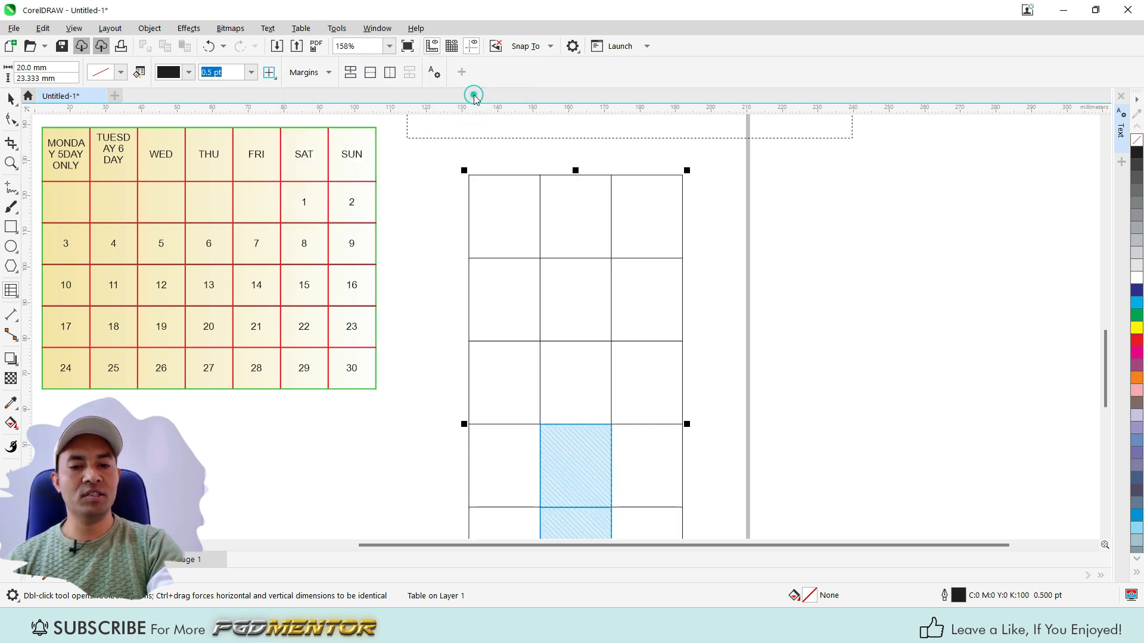
scroll(624, 275, "down", 2)
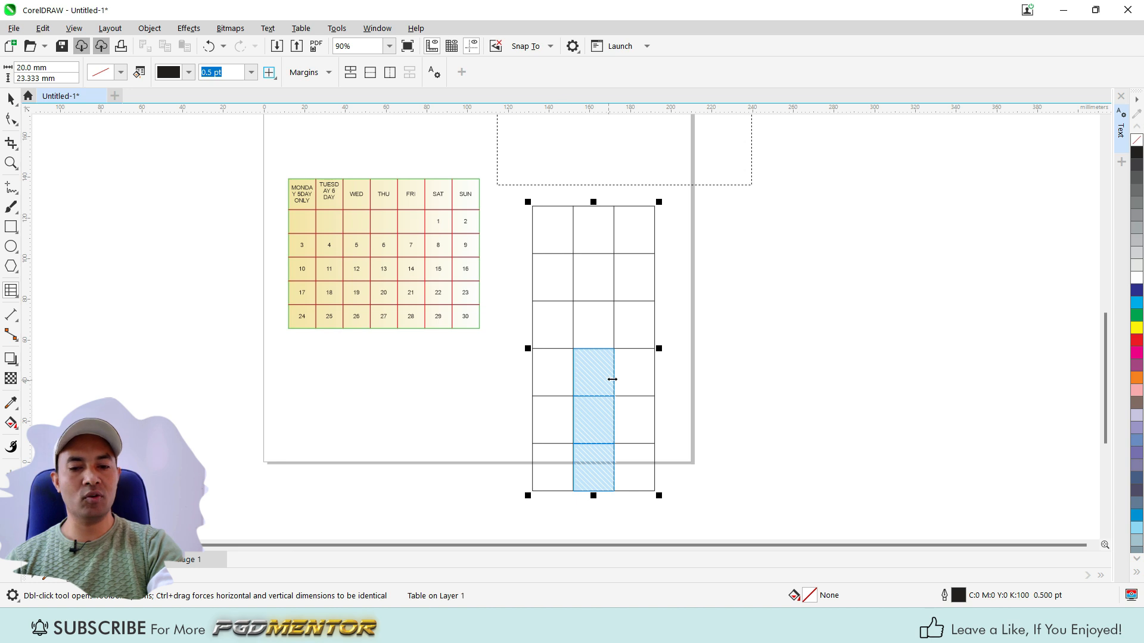
key("ctrl+z")
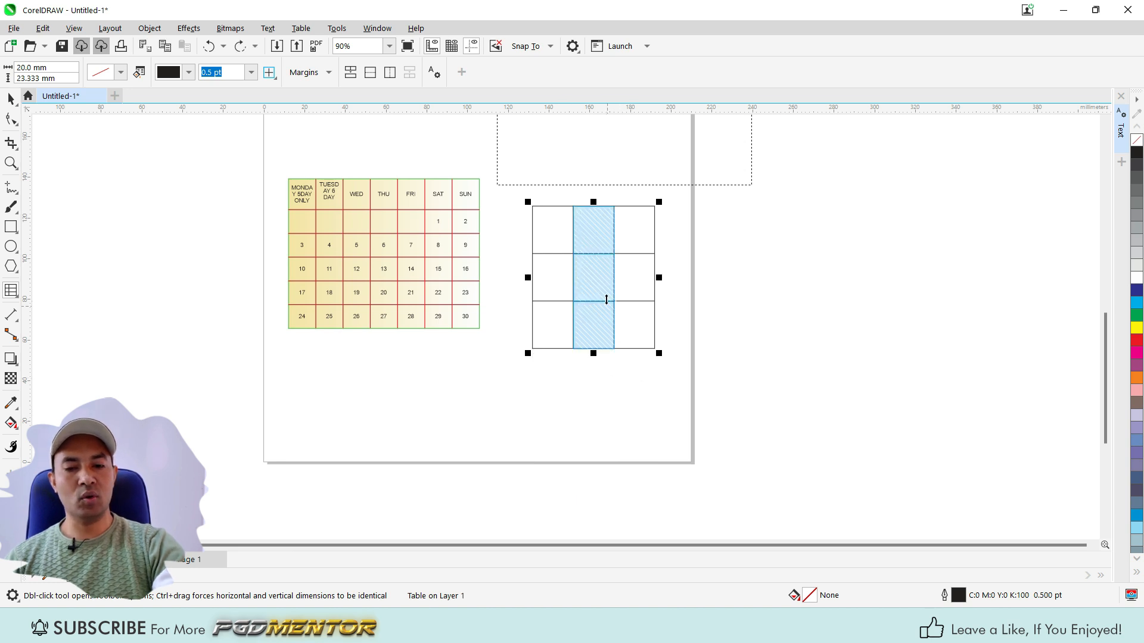
Select only the centre cell of the 3 × 3 table and insert one row above it.
left_click(725, 277)
left_click(595, 276)
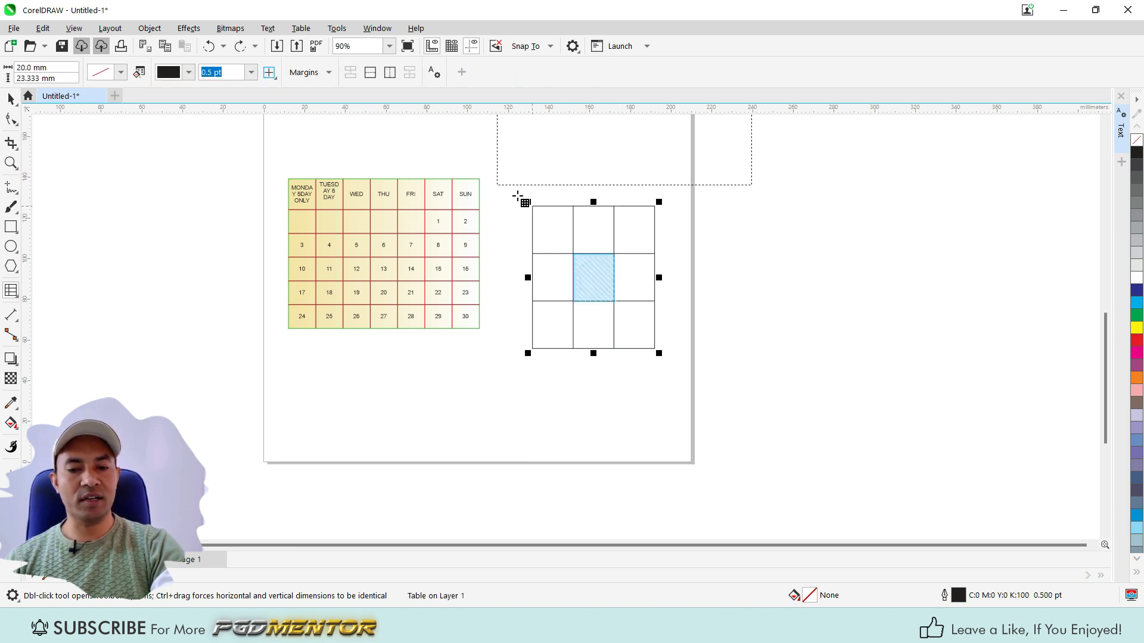
left_click(301, 28)
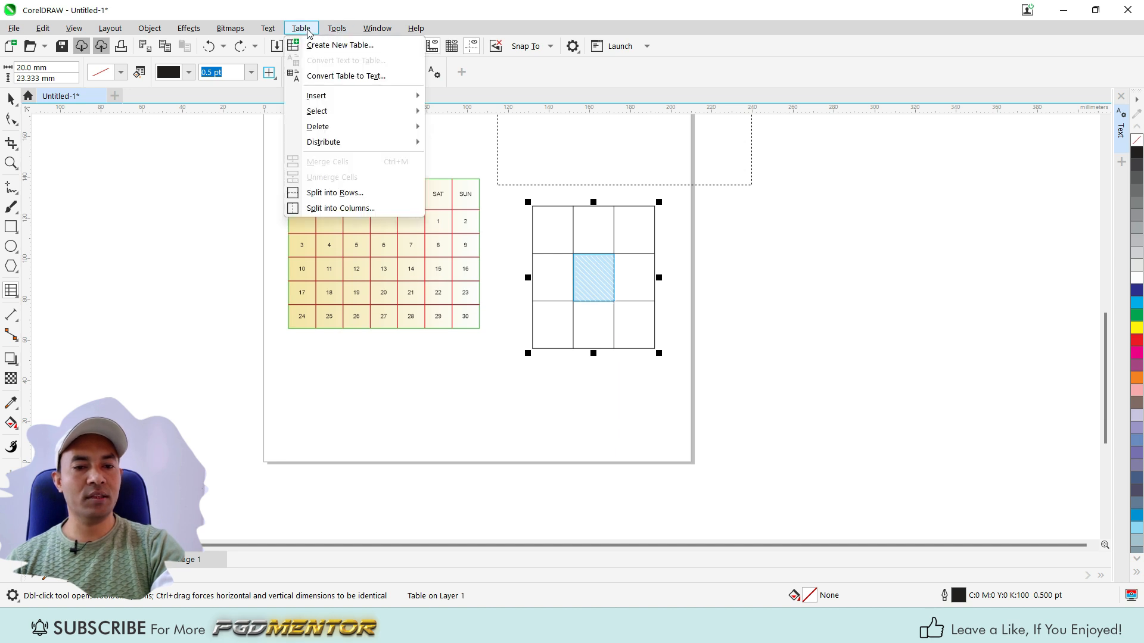
mouse_move(375, 103)
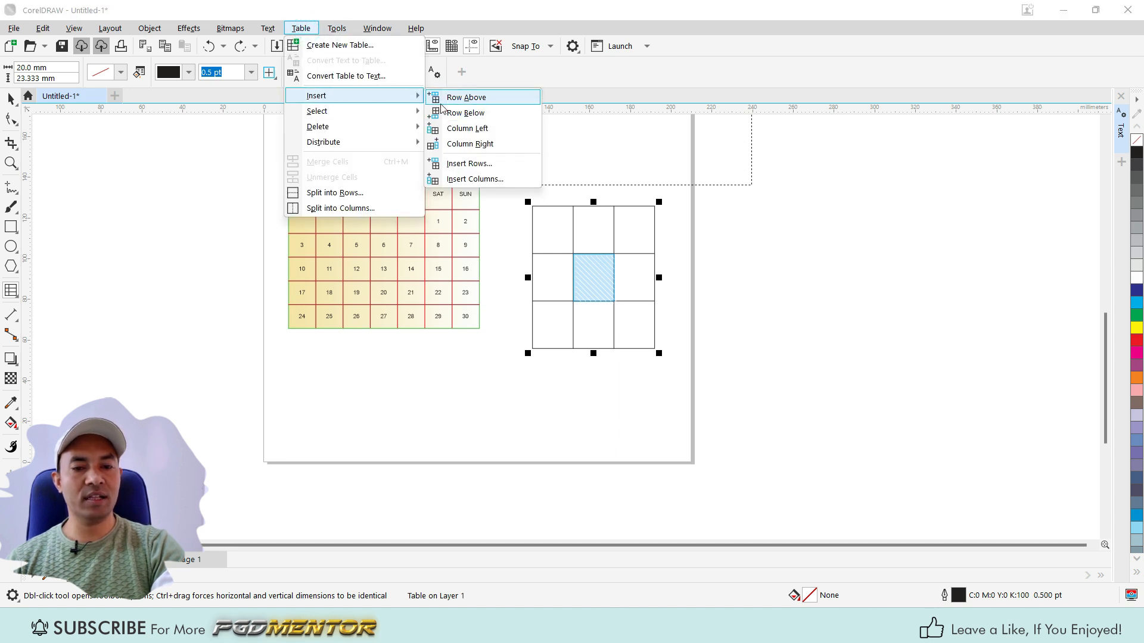
left_click(462, 100)
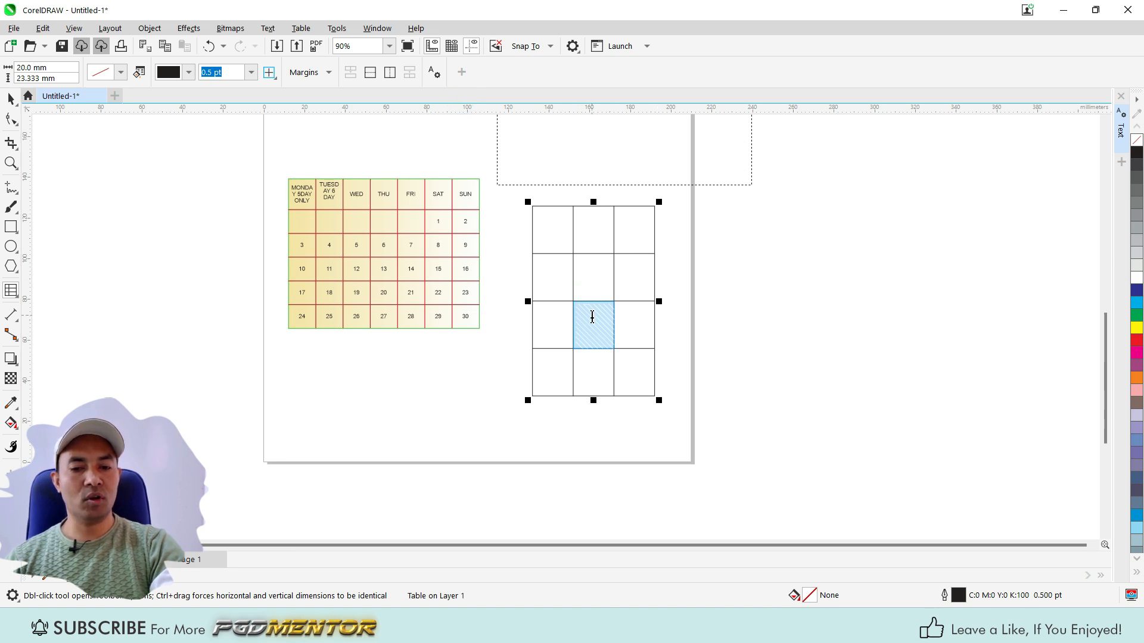
Try inserting a column right of the selected cell in the table's third row, and undo the insertion.
left_click(301, 28)
mouse_move(351, 95)
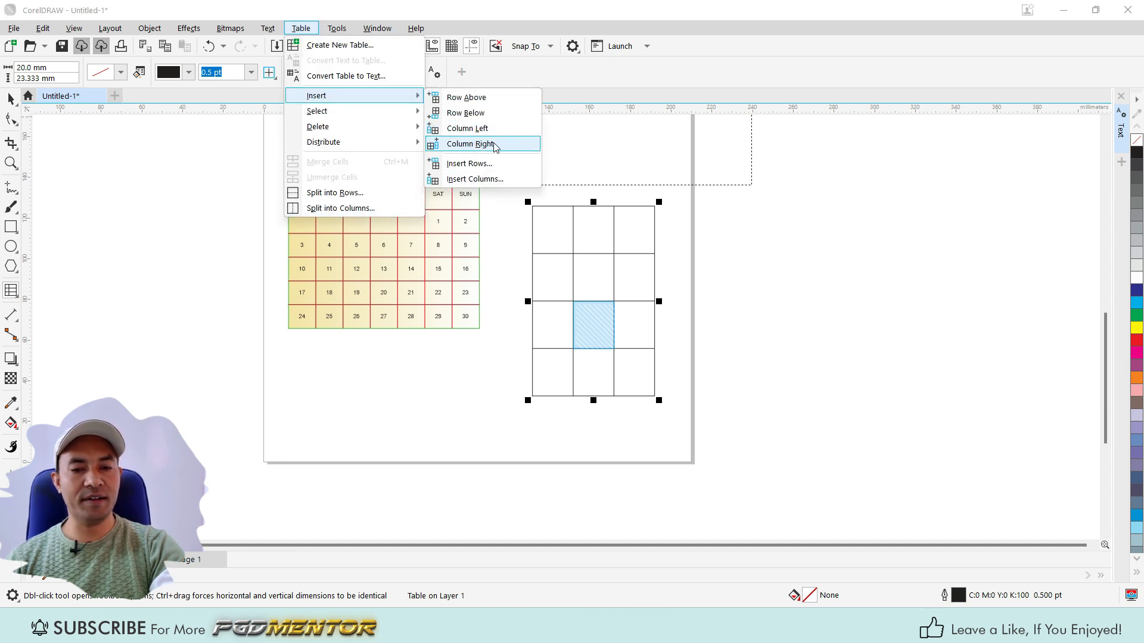
left_click(475, 145)
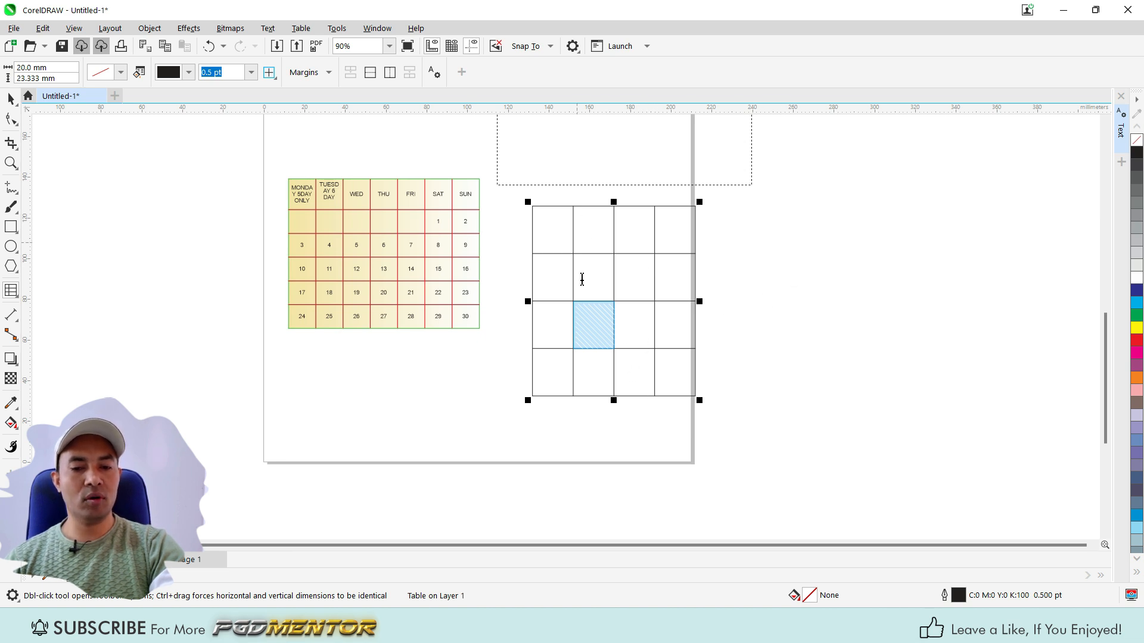
left_click(768, 291)
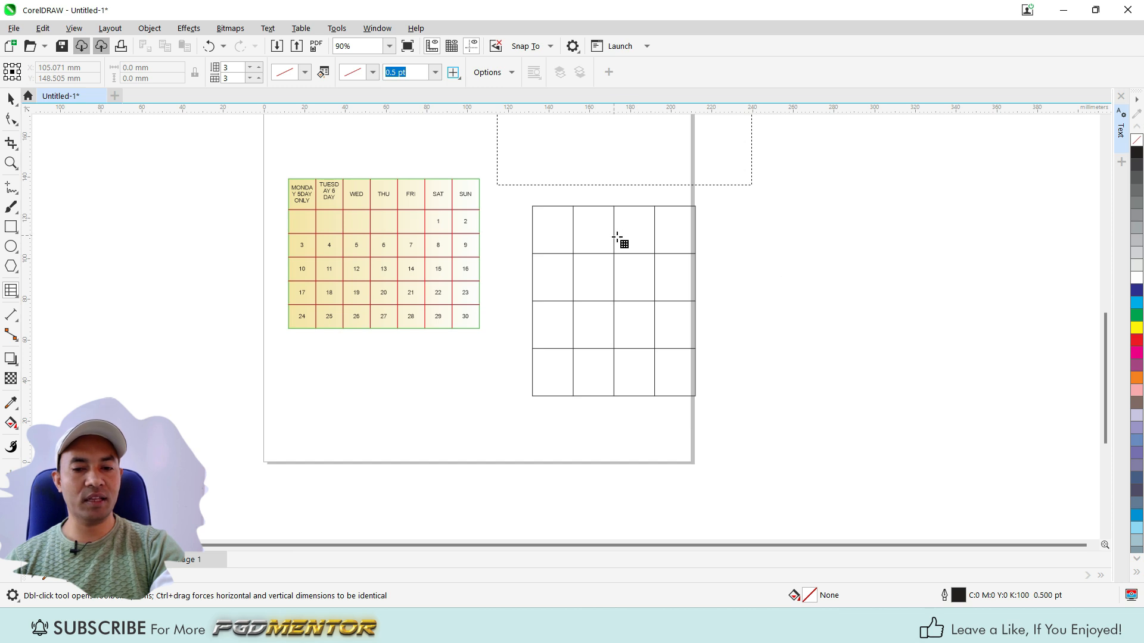
key("ctrl+z")
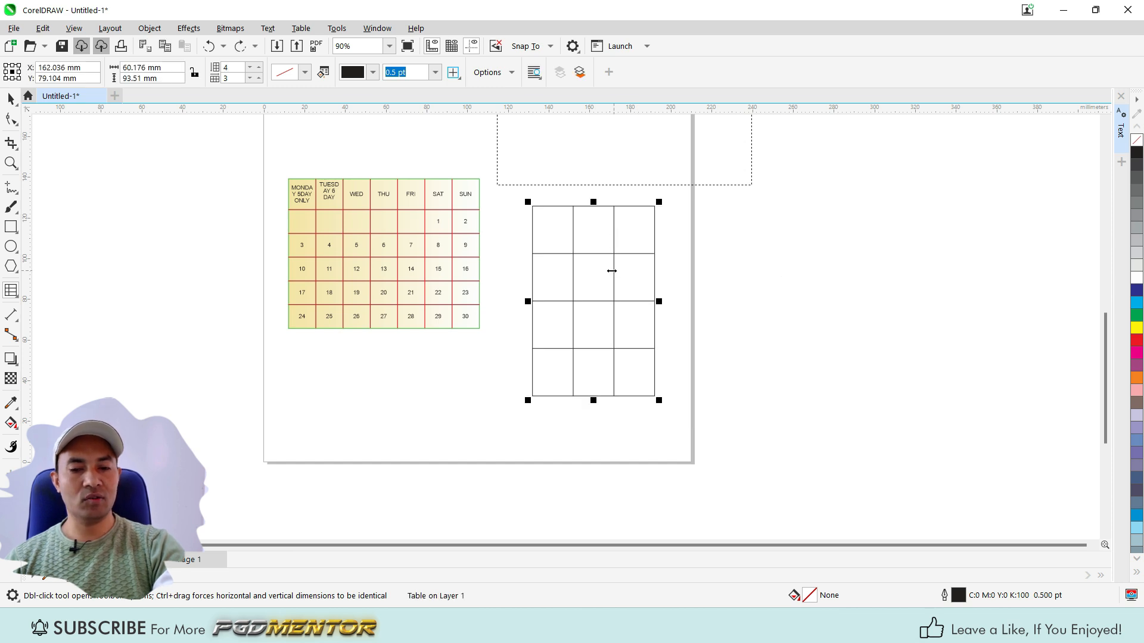
Select the last cell of the table's second row and insert a column to its right.
left_click(527, 276)
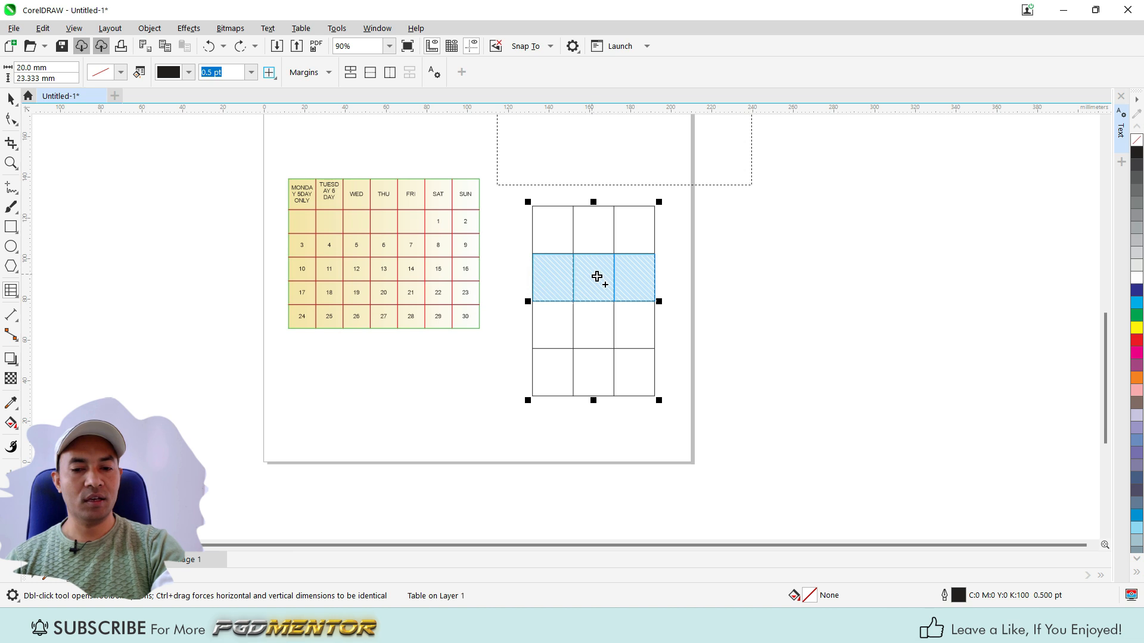
left_click(635, 274, "ctrl")
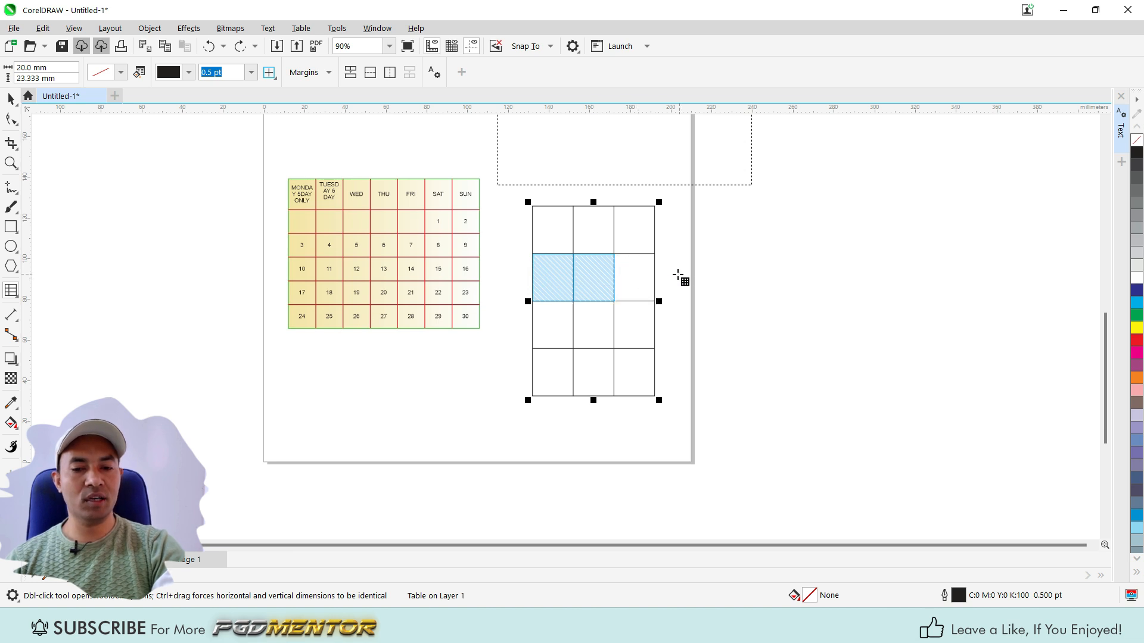
left_click(632, 276)
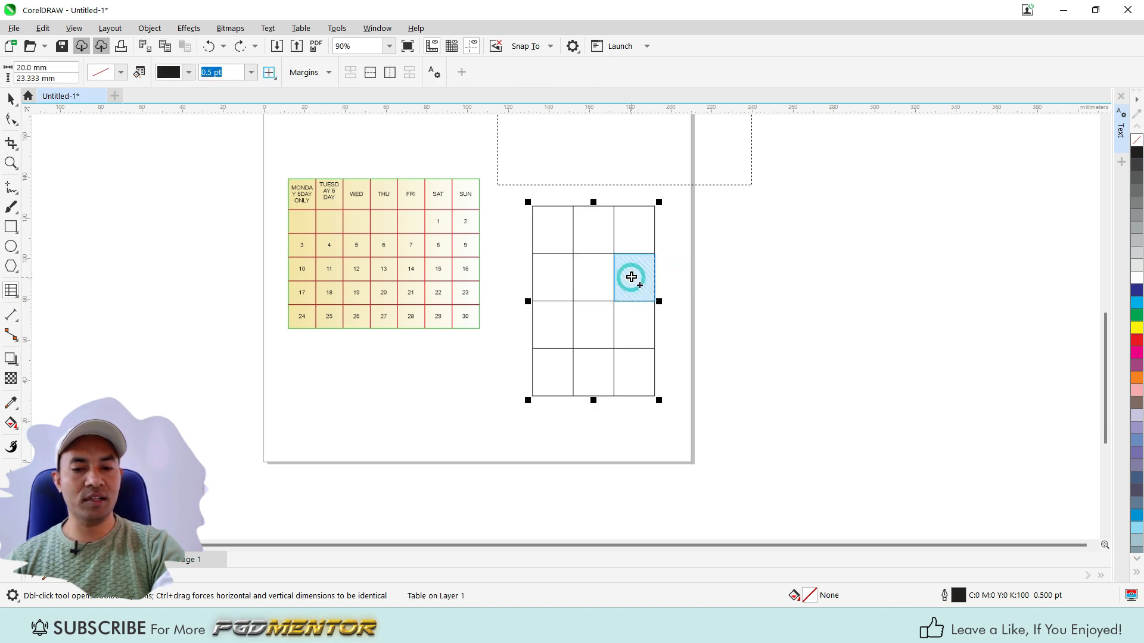
left_click(304, 31)
mouse_move(421, 99)
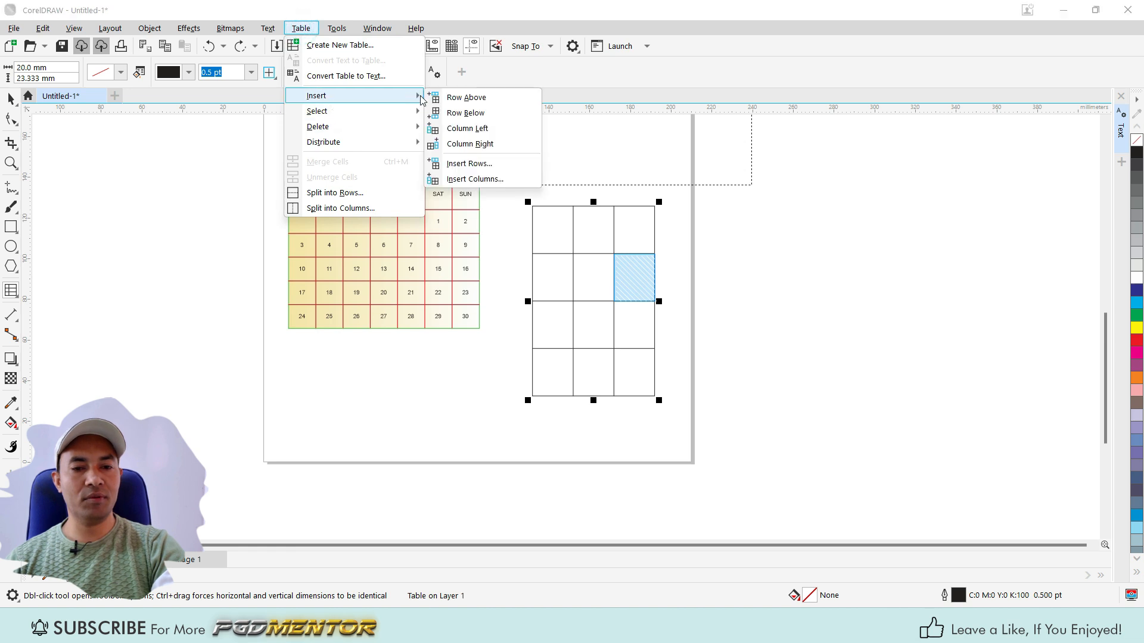
left_click(492, 145)
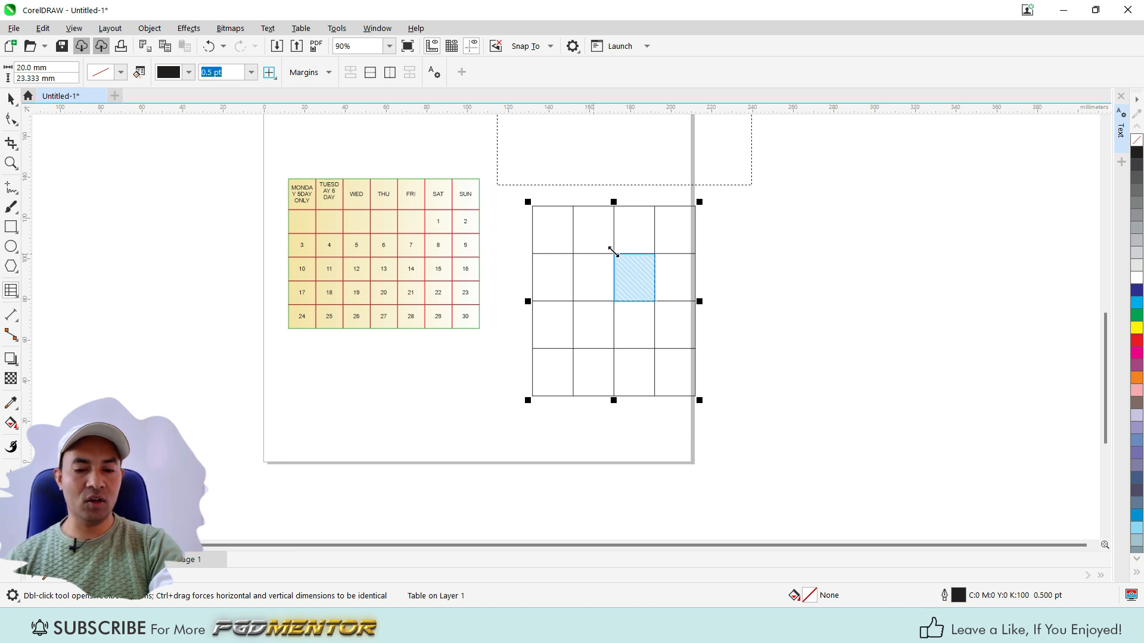
left_click(301, 28)
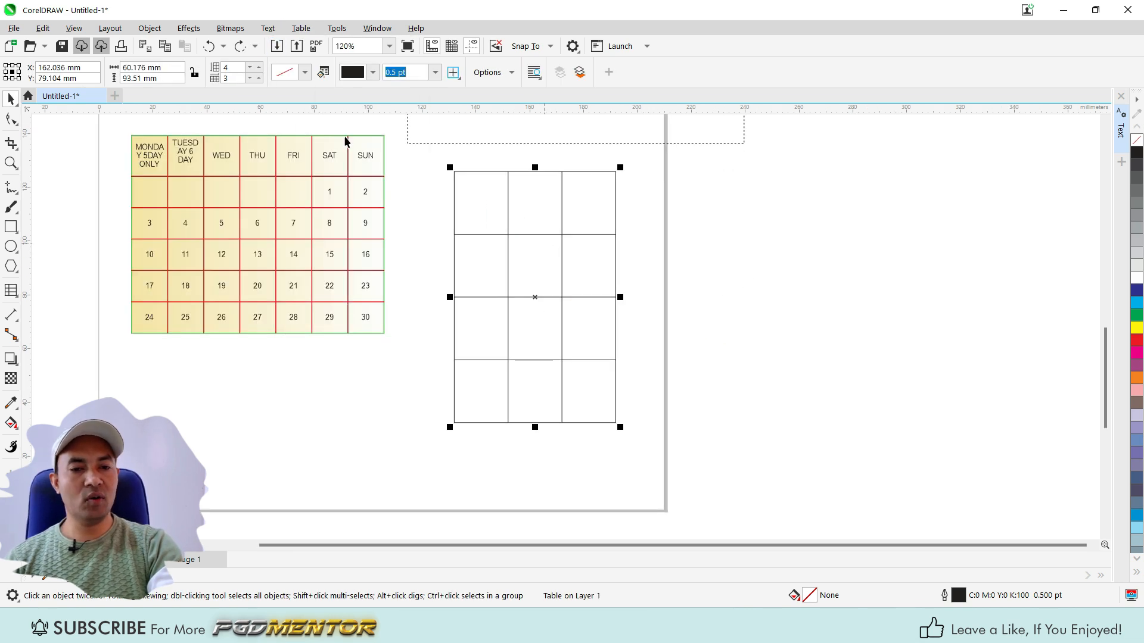
left_click(267, 28)
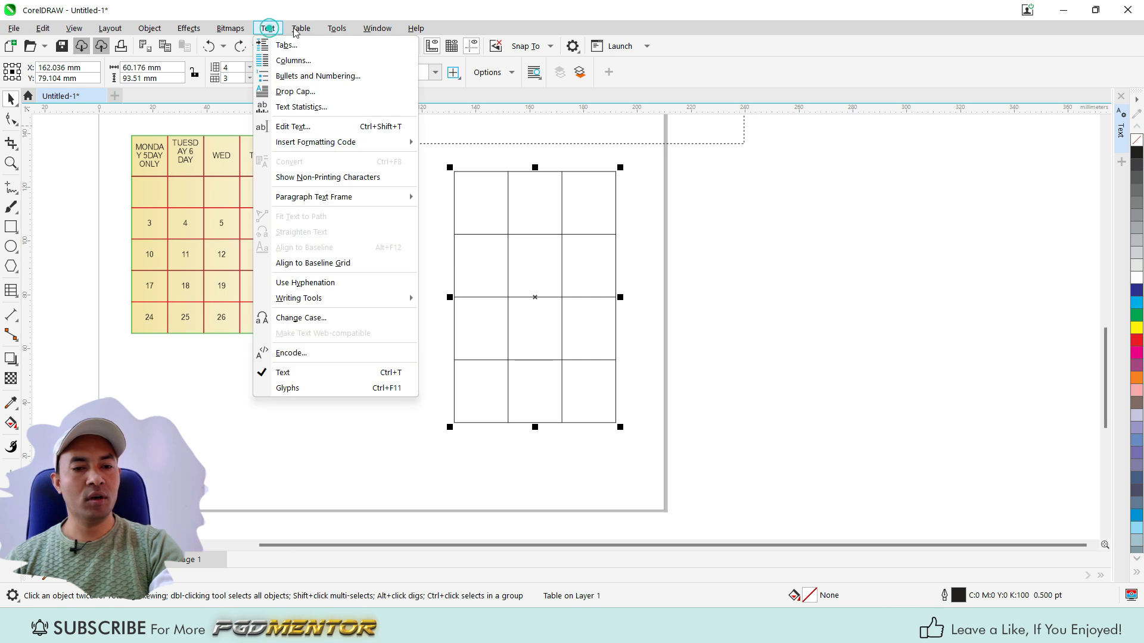
mouse_move(301, 28)
mouse_move(328, 116)
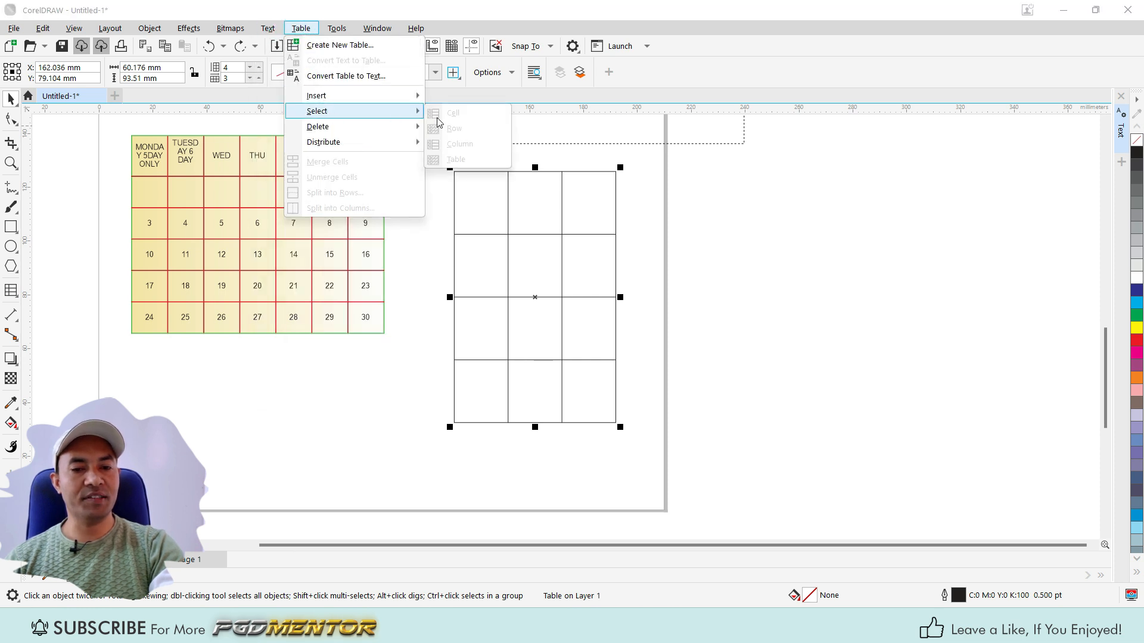
left_click(656, 296)
Try selecting the last cell of the second row as an object, and open the table for cell editing.
left_click(587, 268)
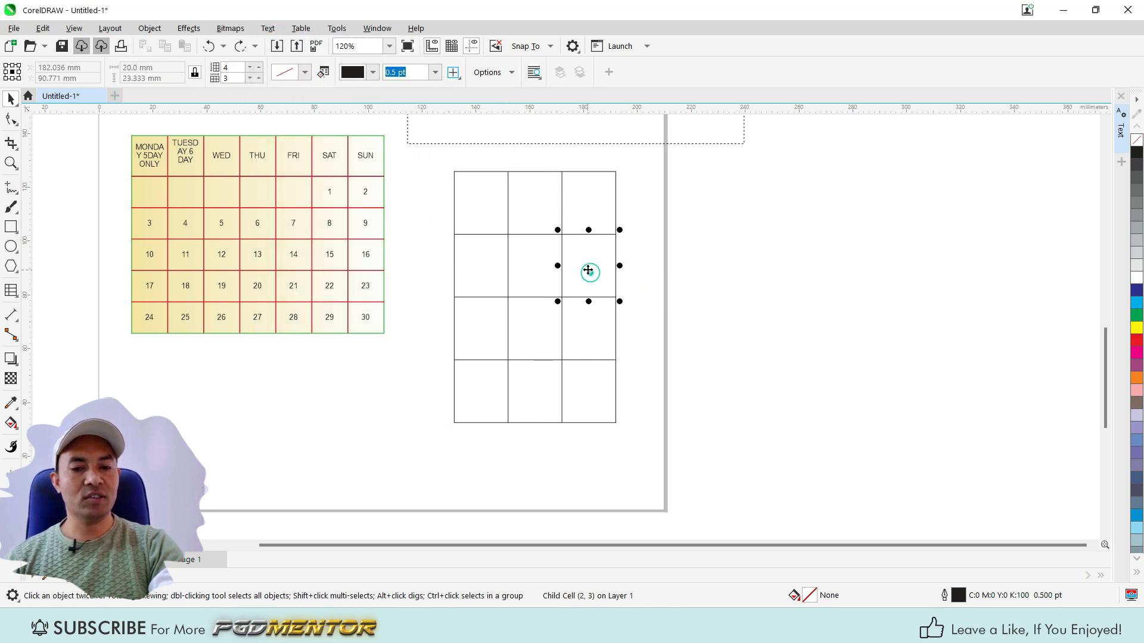
key("Escape")
left_click(597, 204)
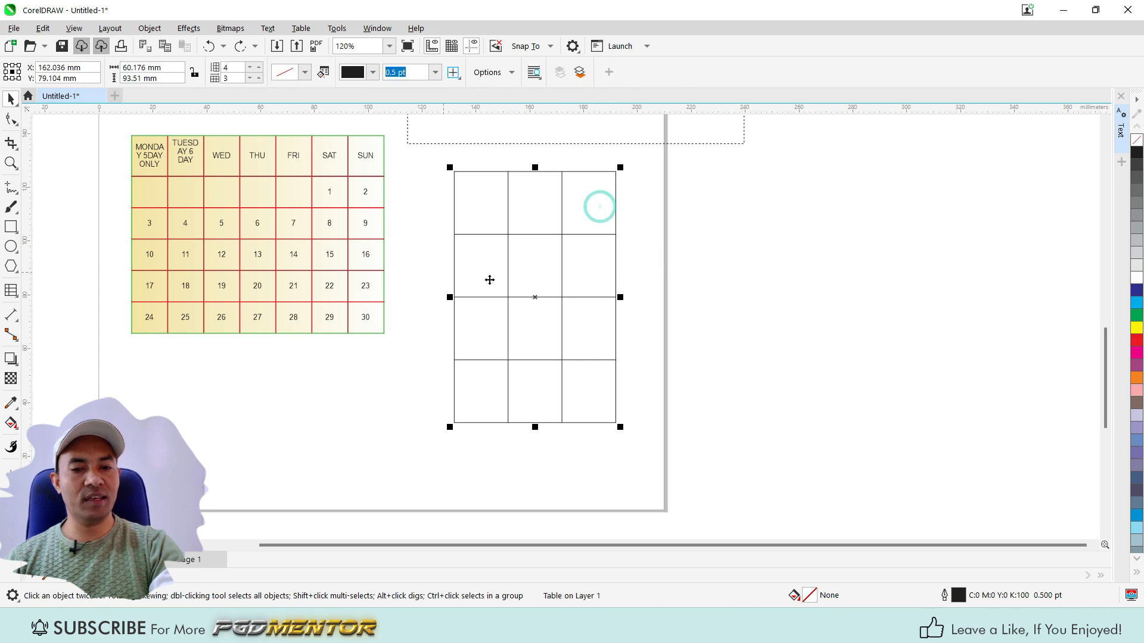
left_click(600, 268, "ctrl")
left_click(600, 268)
left_click(644, 273)
left_click(597, 267)
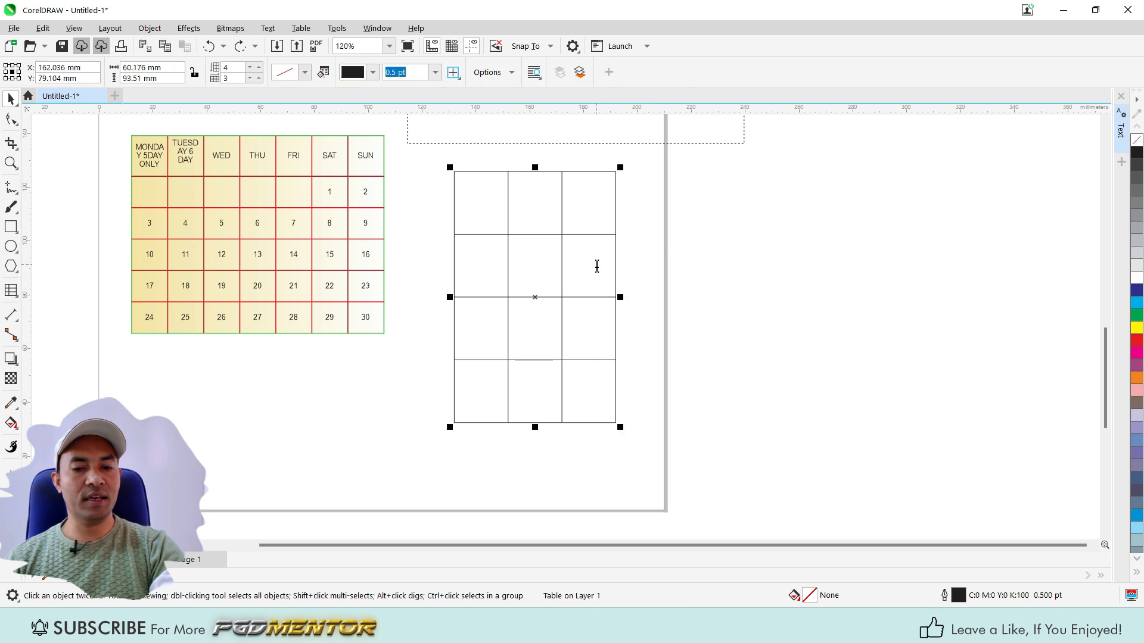
double_click(596, 267)
Select the table's third column, middle column and second row in turn with the Table tool.
left_click(602, 167)
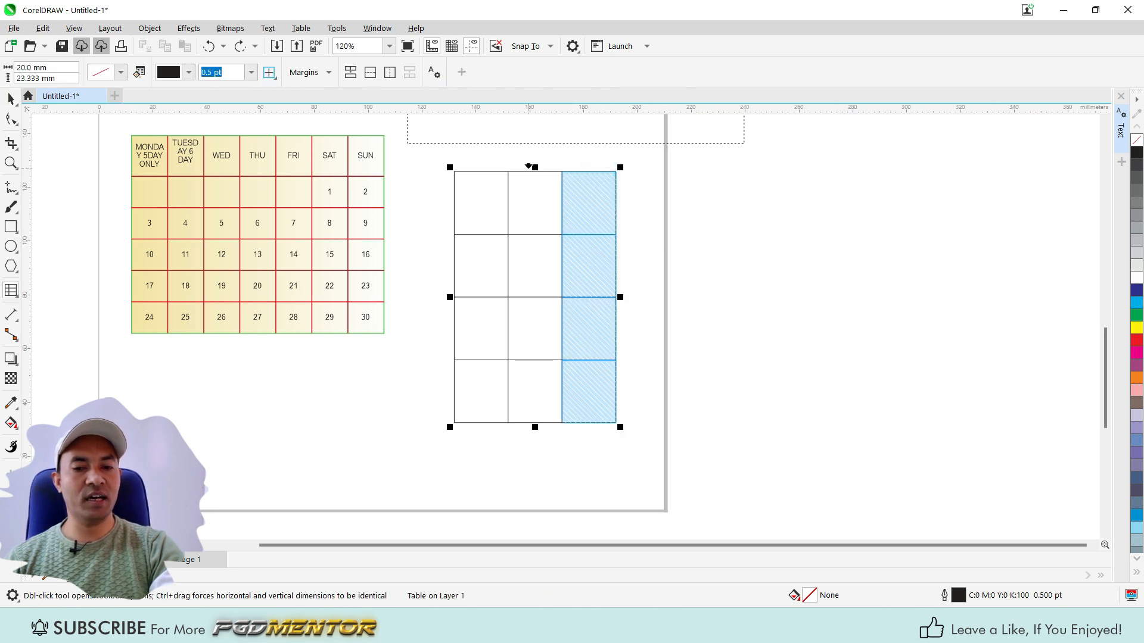
left_click(526, 167)
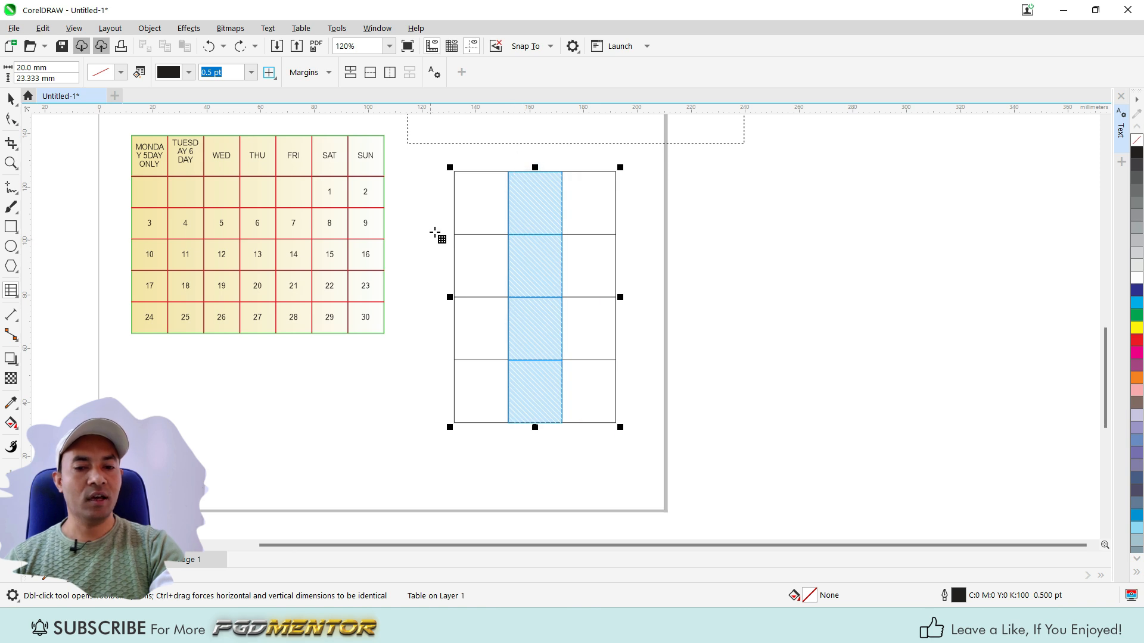
left_click(449, 265)
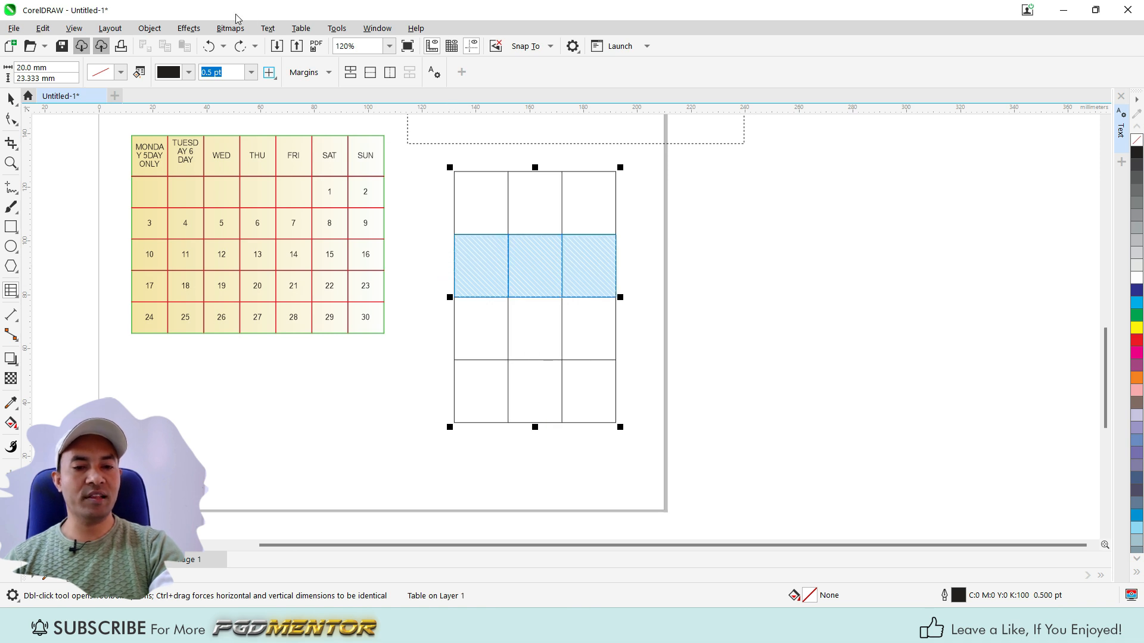
Extend the second-row selection to the whole table and apply the row selection command to it.
left_click(301, 28)
mouse_move(335, 113)
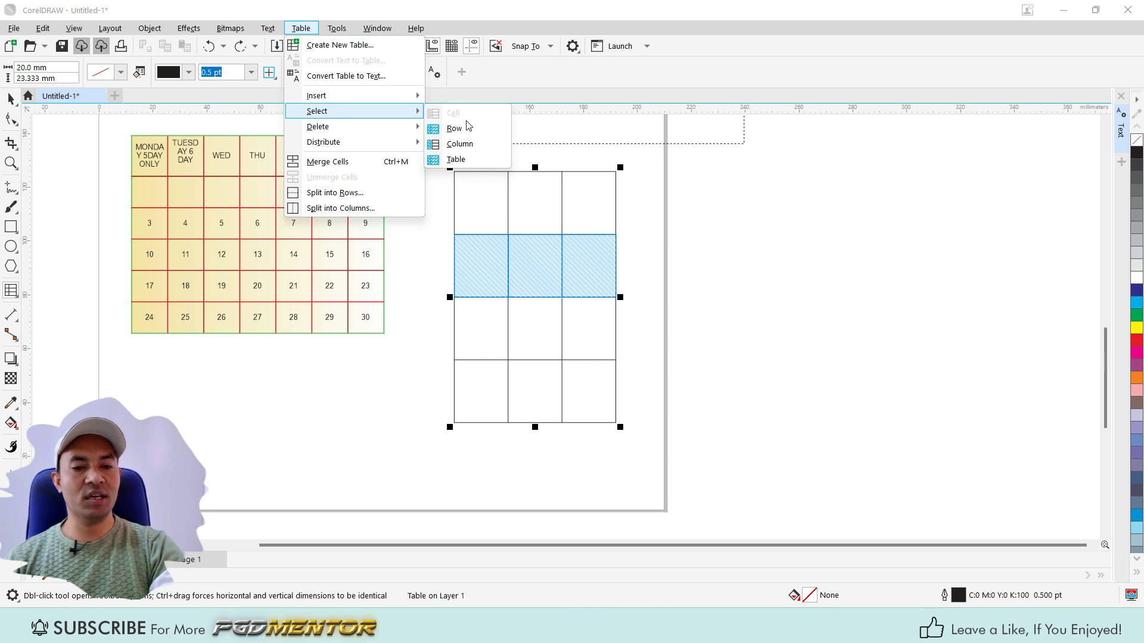
left_click(454, 160)
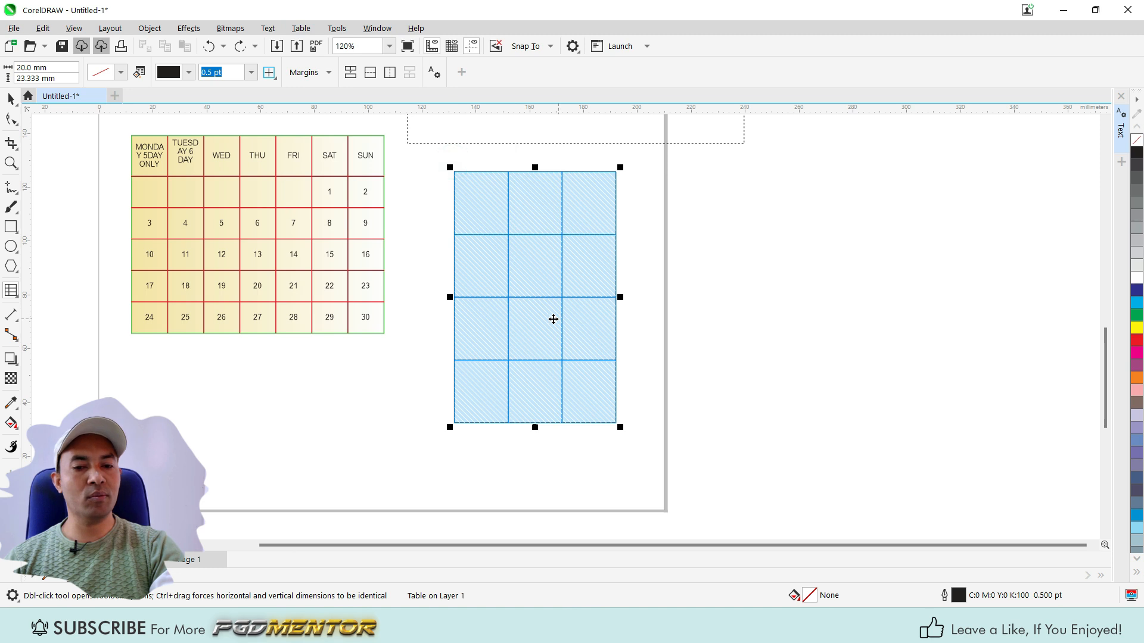
left_click(301, 28)
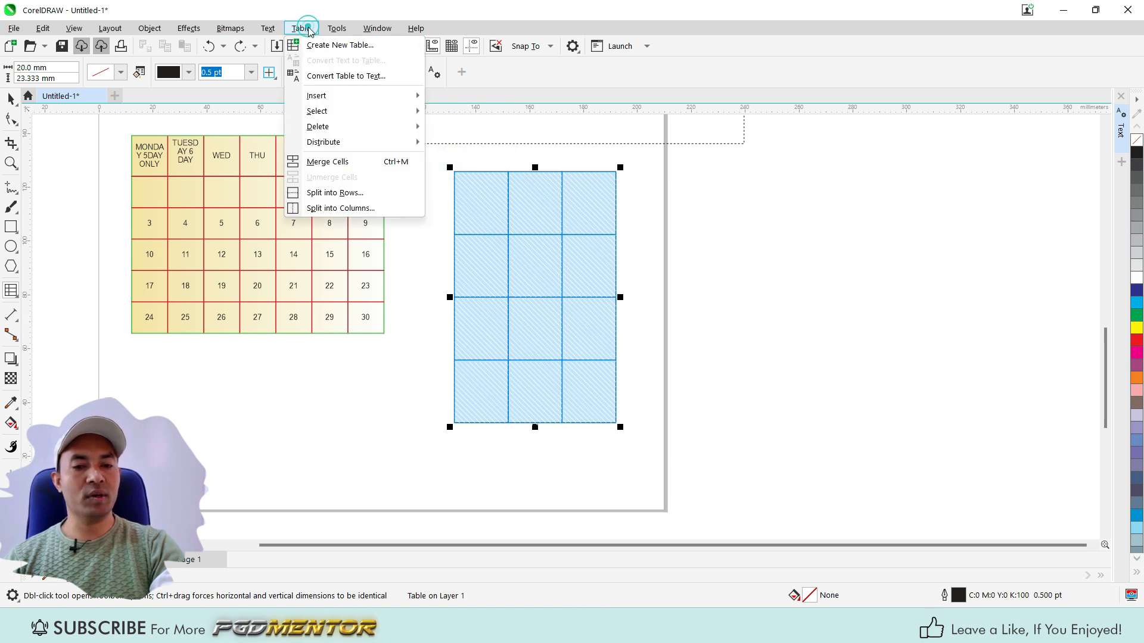
mouse_move(339, 111)
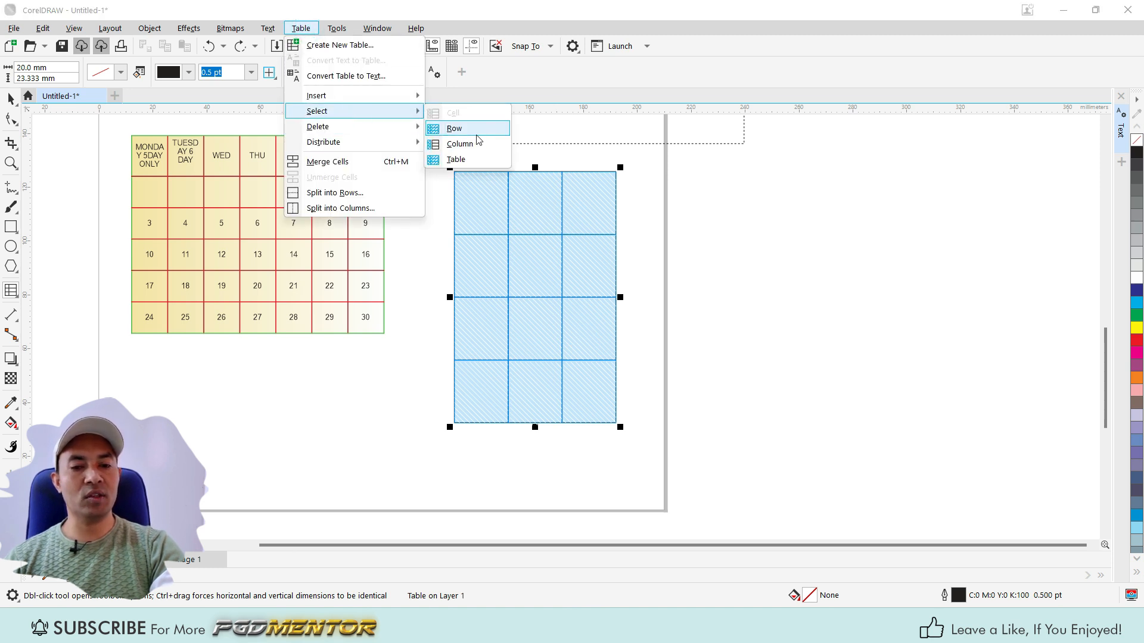
left_click(454, 129)
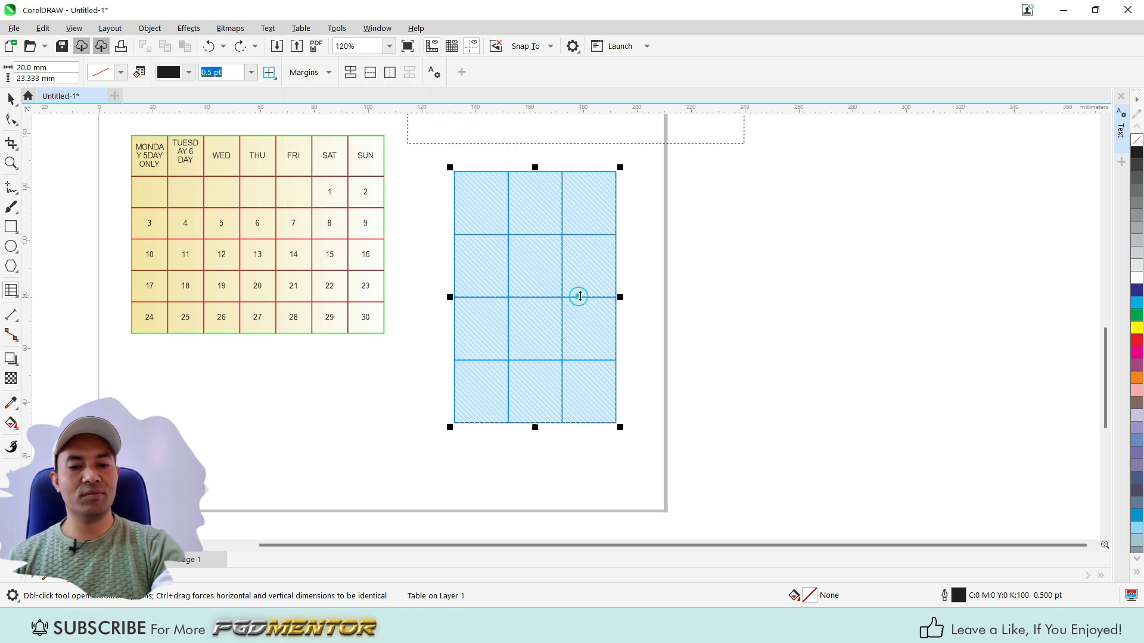
key("space")
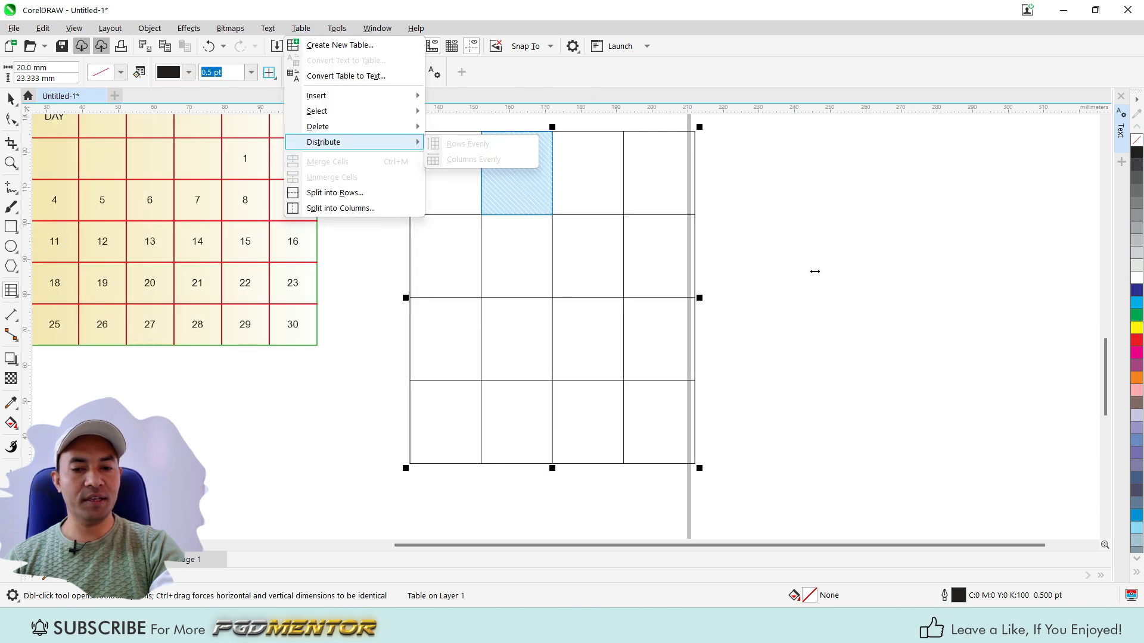
Select the second row's two middle cells and delete the columns that contain them.
left_click(812, 268)
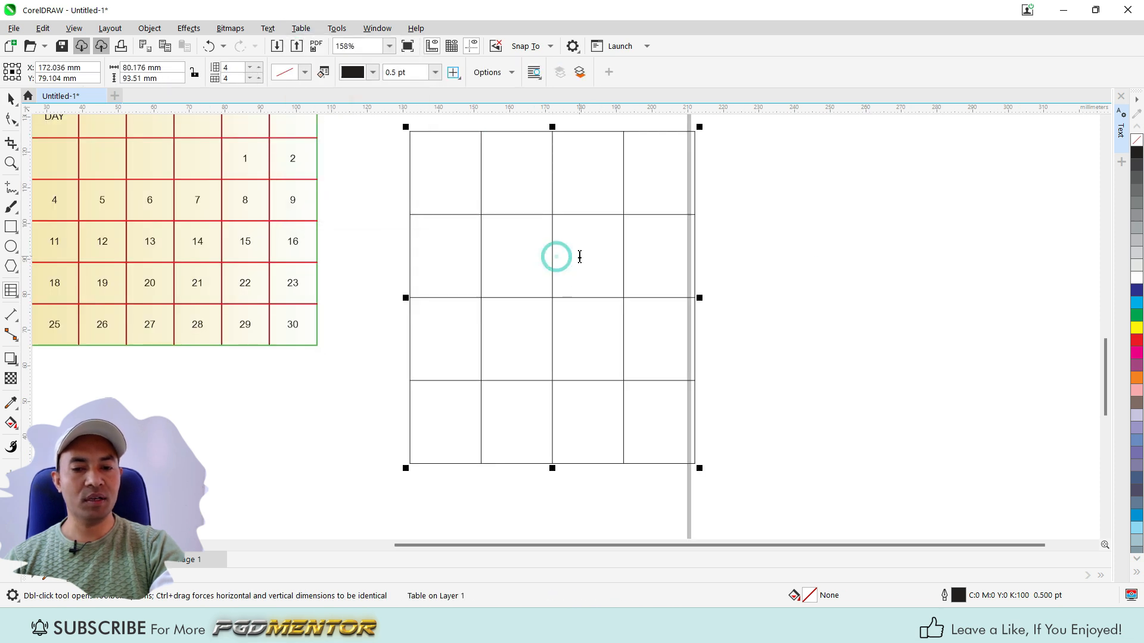
left_click(579, 255, "ctrl")
left_click(522, 258, "ctrl")
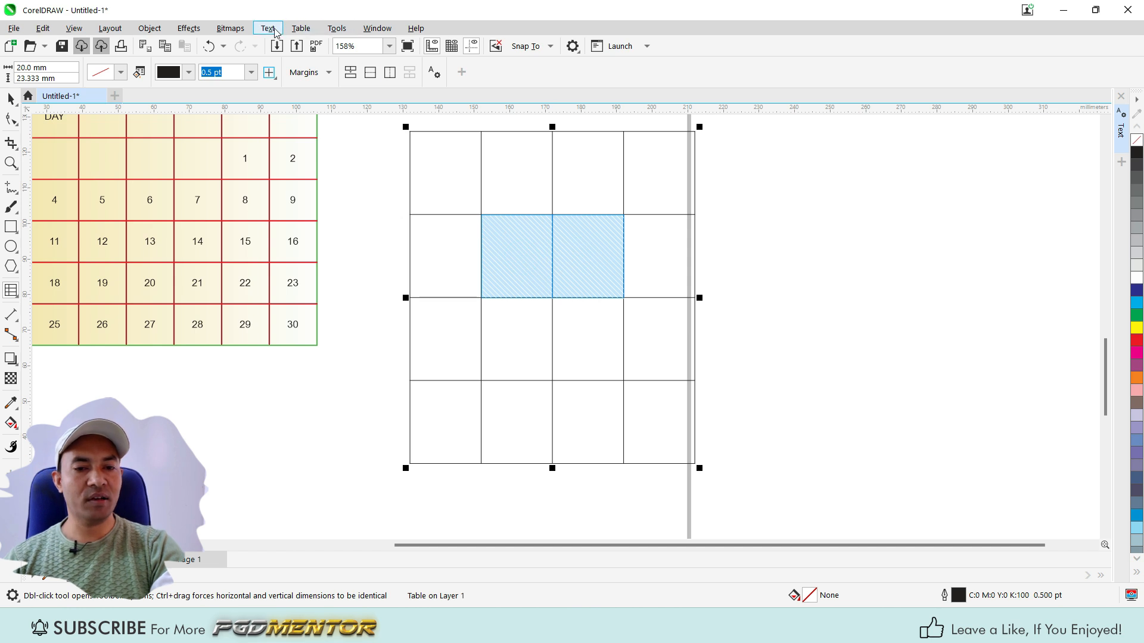
left_click(301, 28)
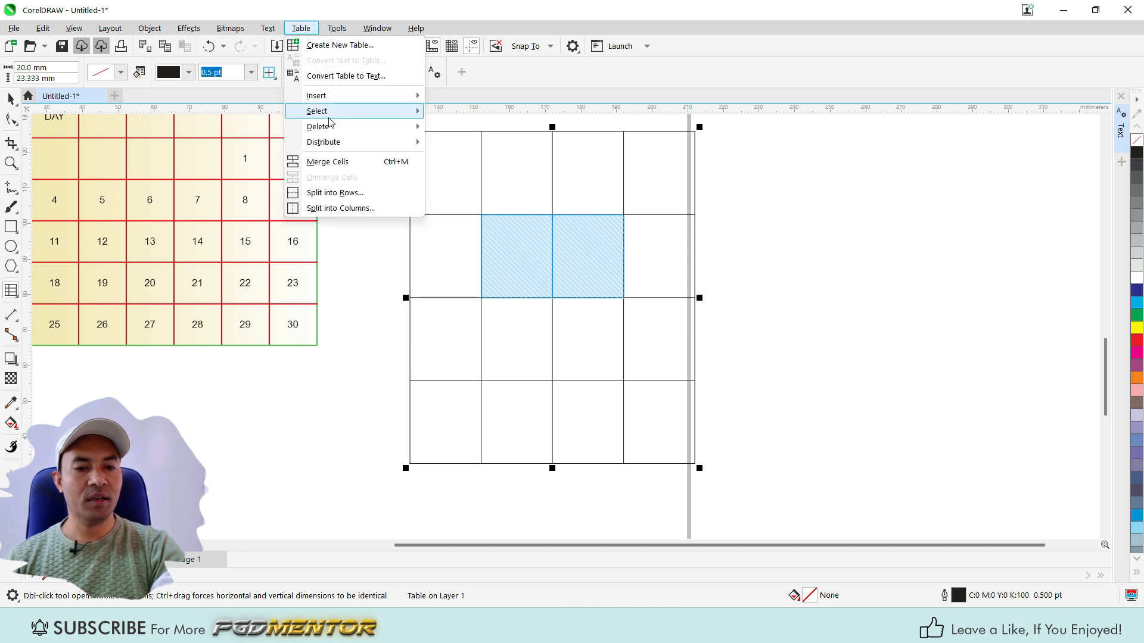
mouse_move(331, 126)
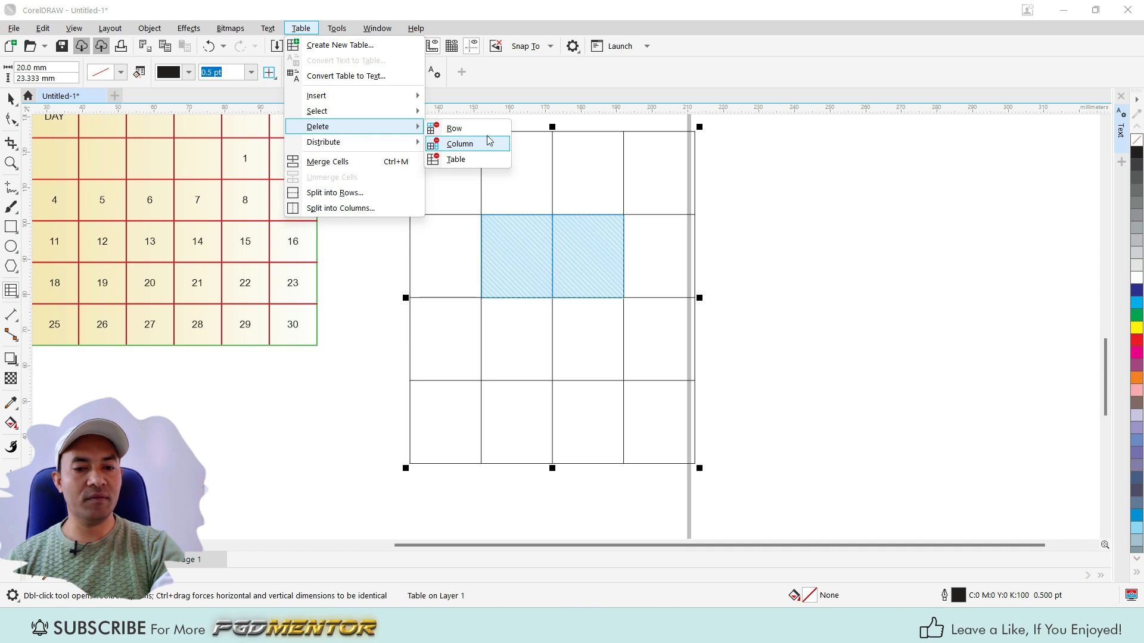
left_click(456, 144)
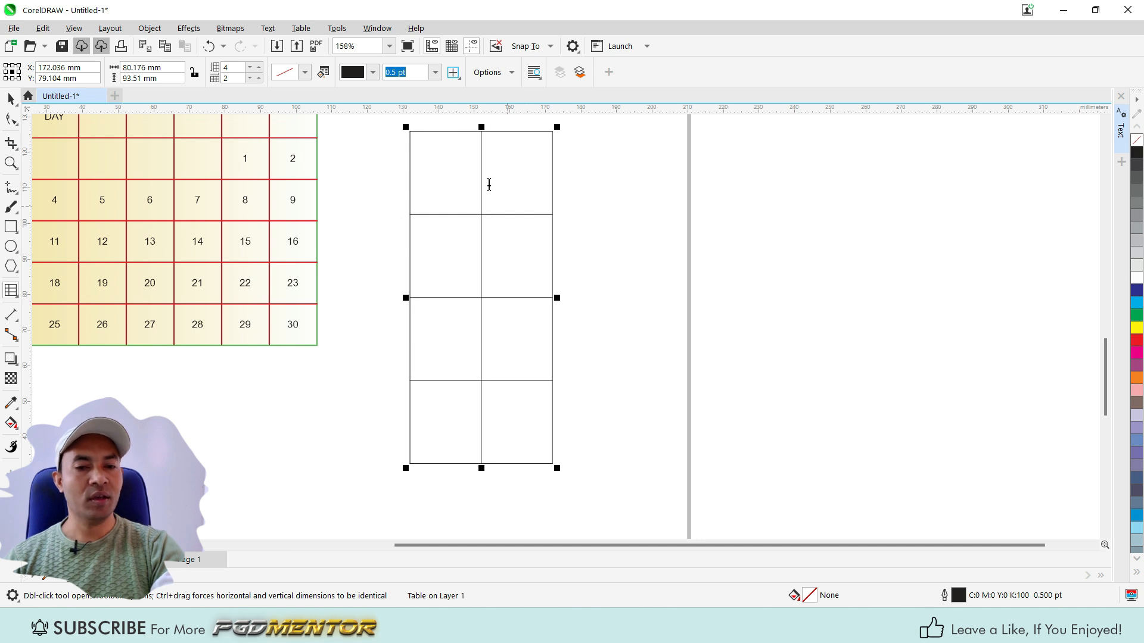
Select the last cell of the table's bottom row and delete that row.
left_click(274, 31)
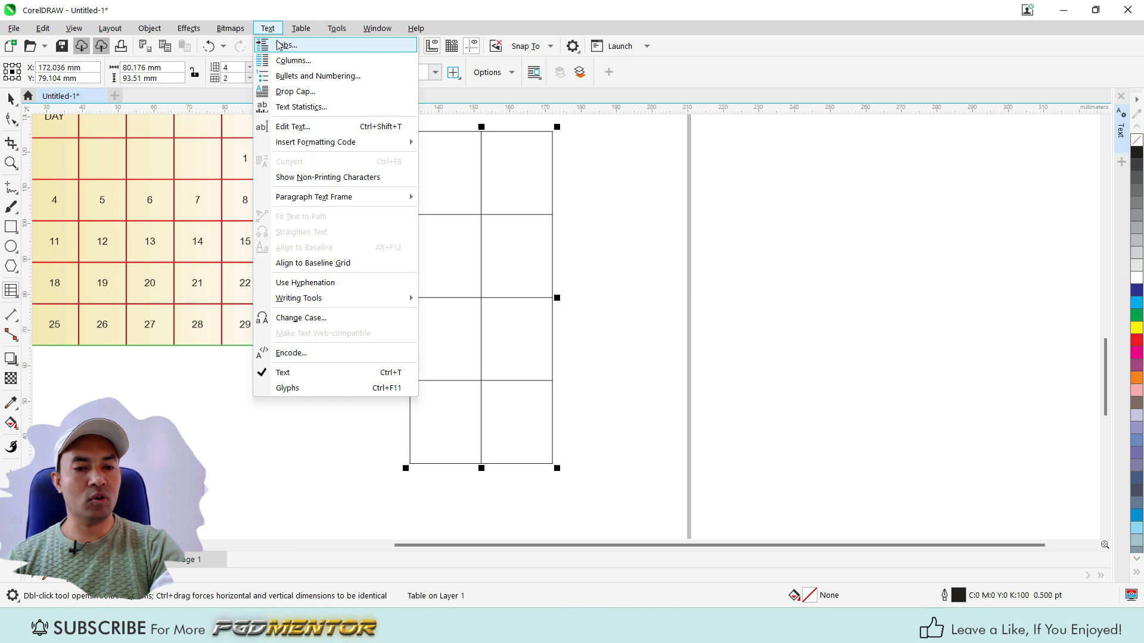
left_click(546, 449)
left_click(511, 428)
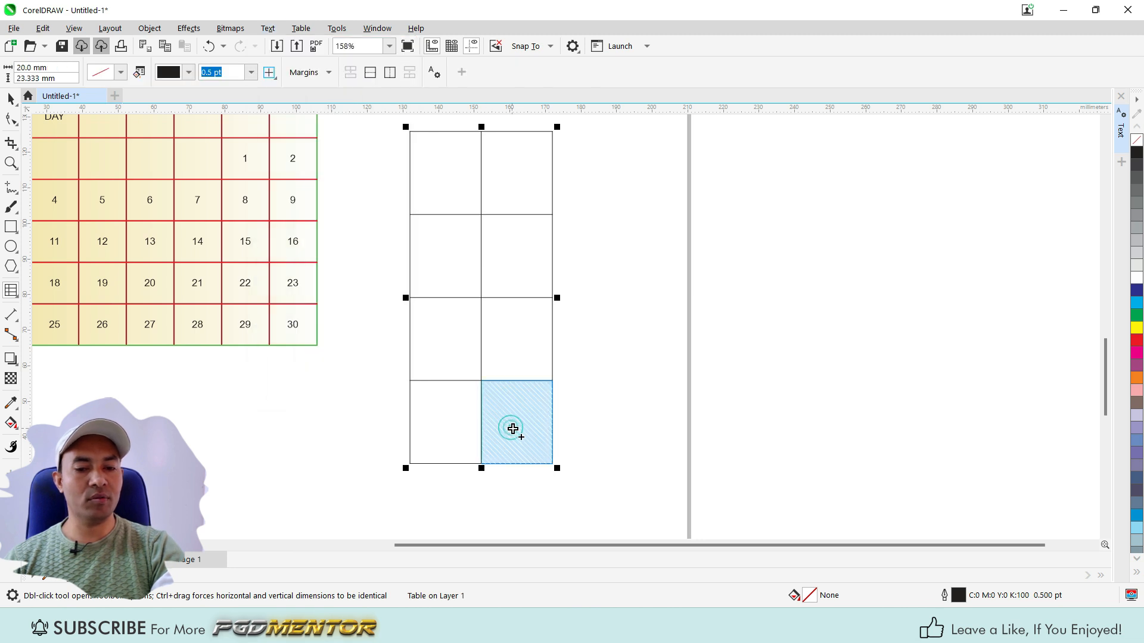
left_click(301, 28)
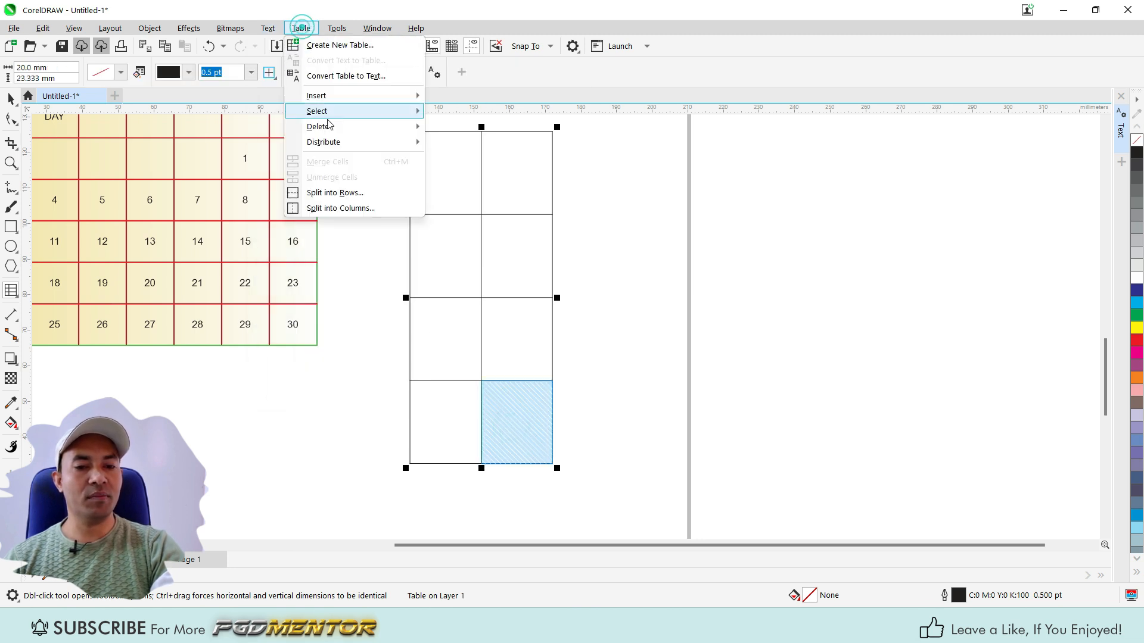
mouse_move(388, 126)
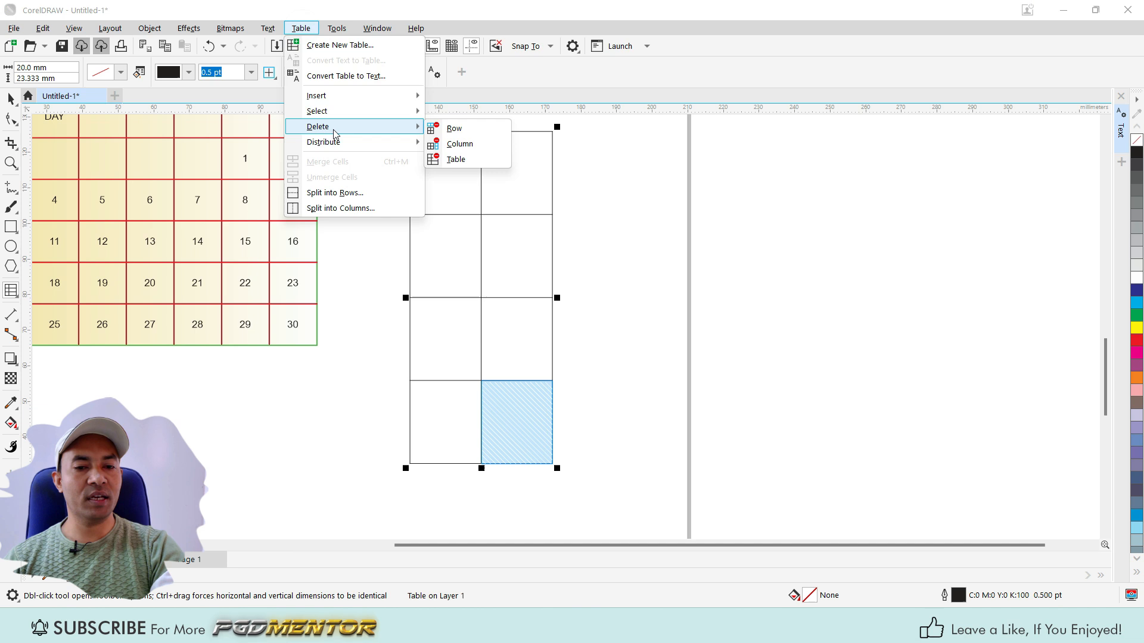
left_click(453, 129)
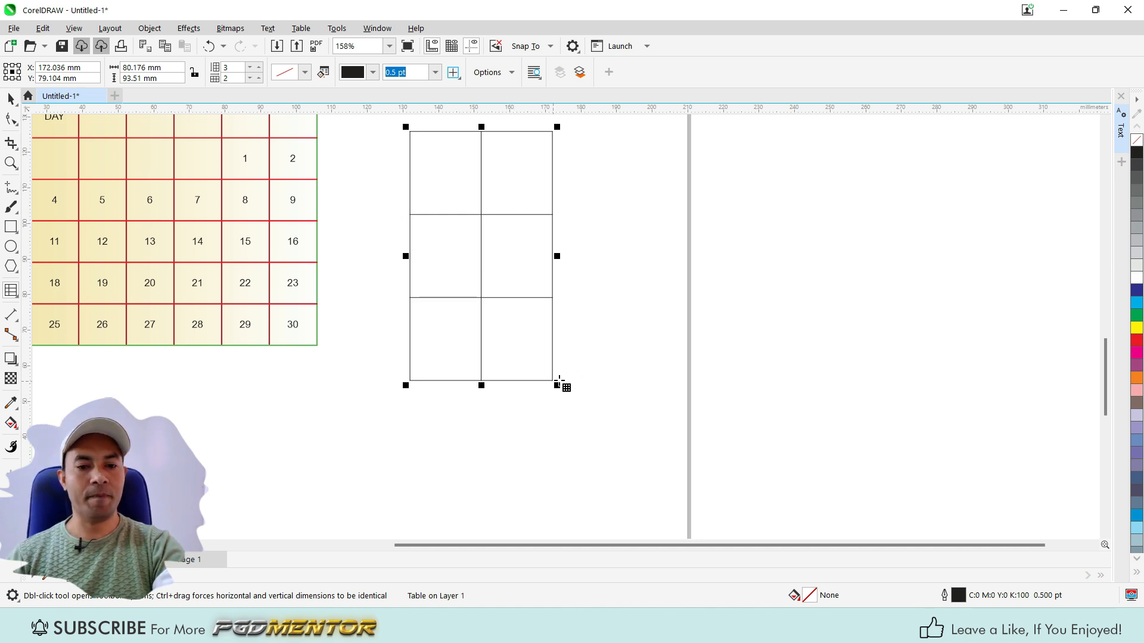
key("space")
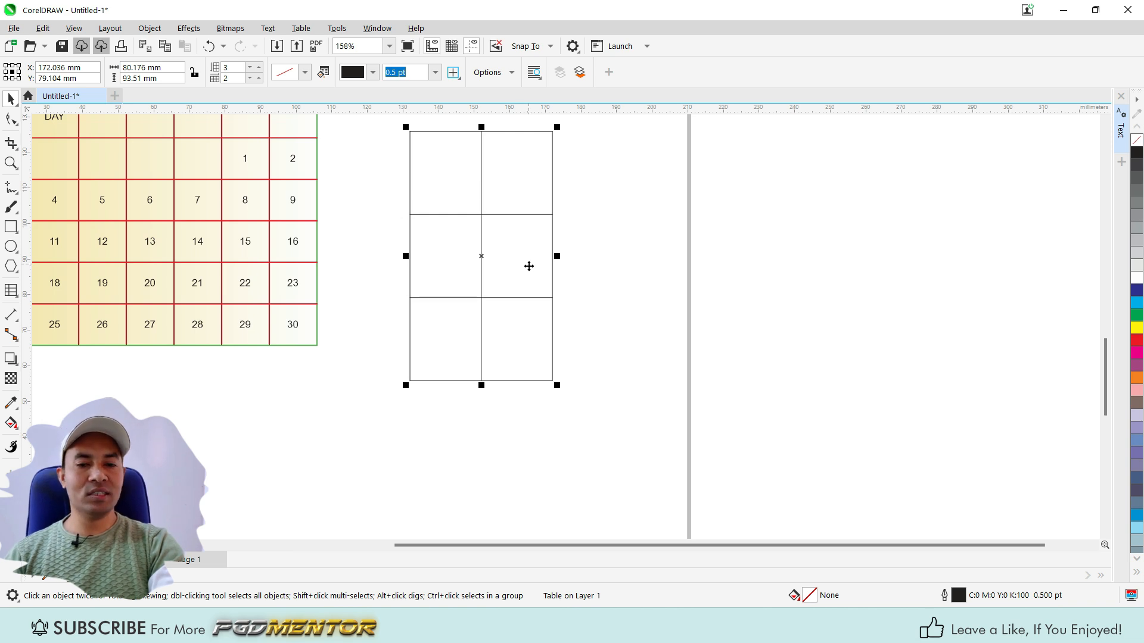
Open the four-by-four table for editing and move its inner row borders to make the row heights uneven.
left_click(300, 30)
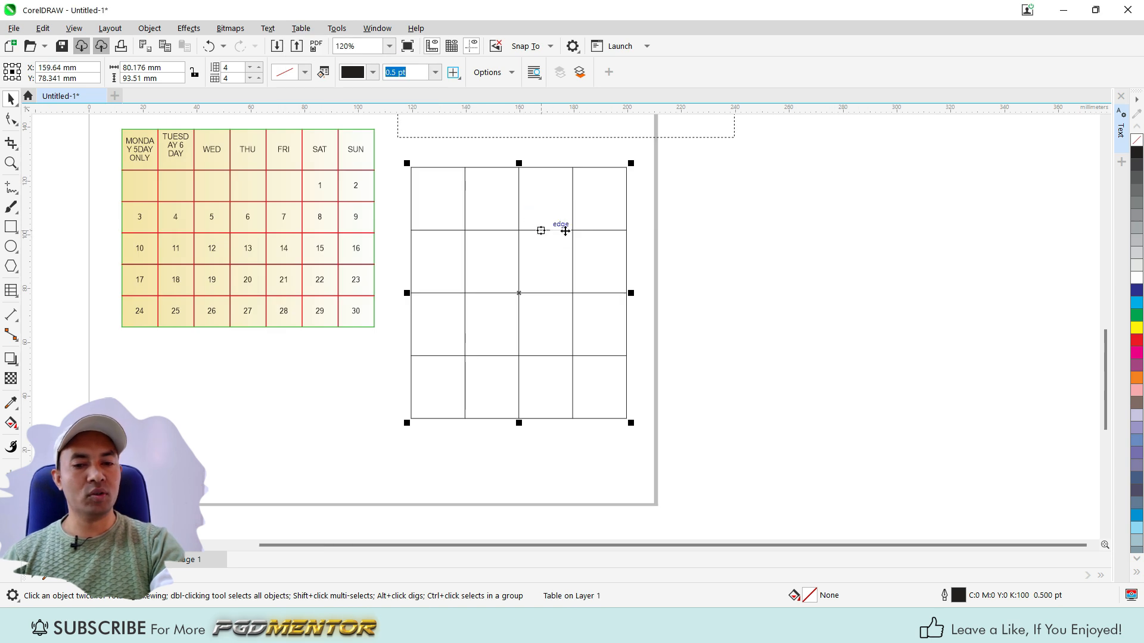
left_click(590, 231)
left_click(552, 230)
double_click(610, 192)
left_click_drag(590, 231, 589, 195)
left_click_drag(581, 293, 559, 409)
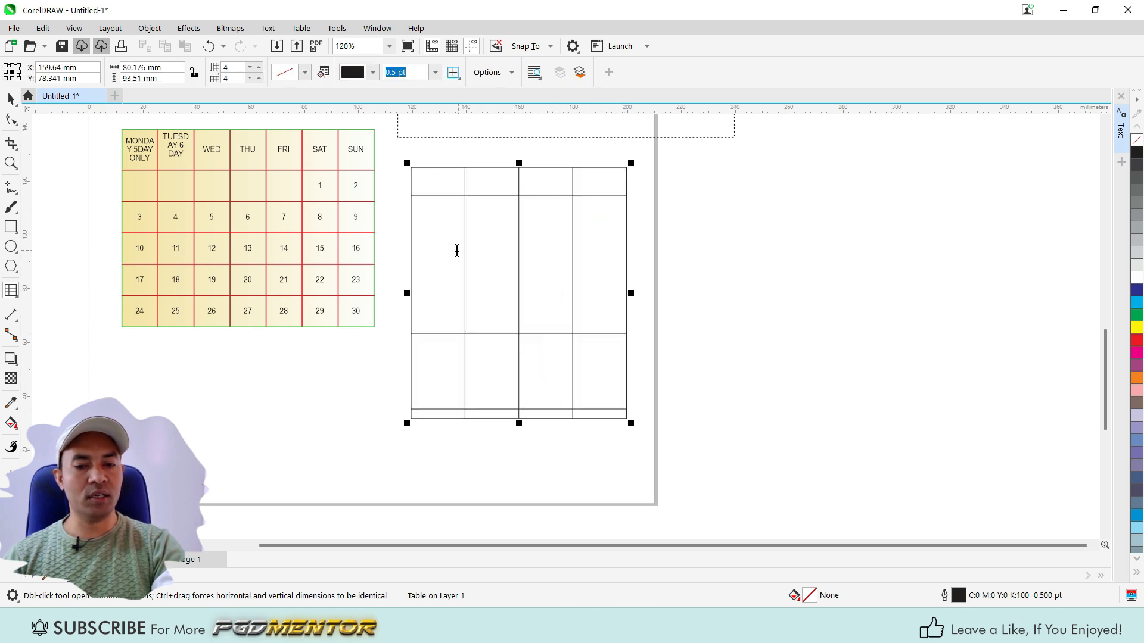
Move the table's three inner column borders toward its left edge, leaving a wide last column.
left_click_drag(466, 253, 439, 252)
left_click_drag(518, 239, 460, 239)
left_click_drag(572, 221, 494, 227)
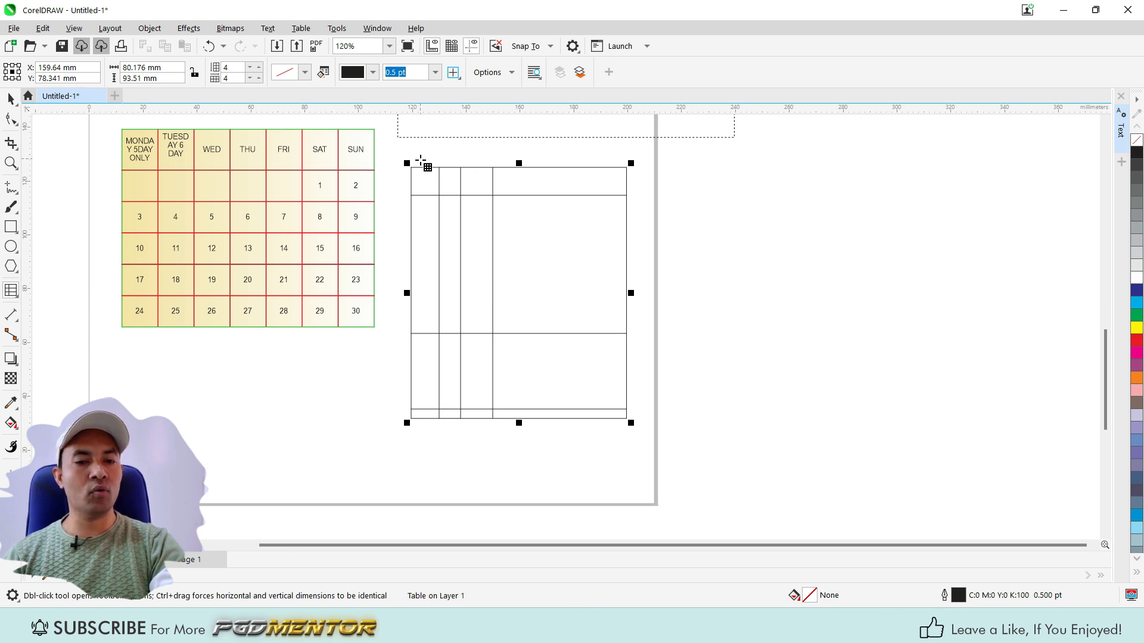
left_click(301, 28)
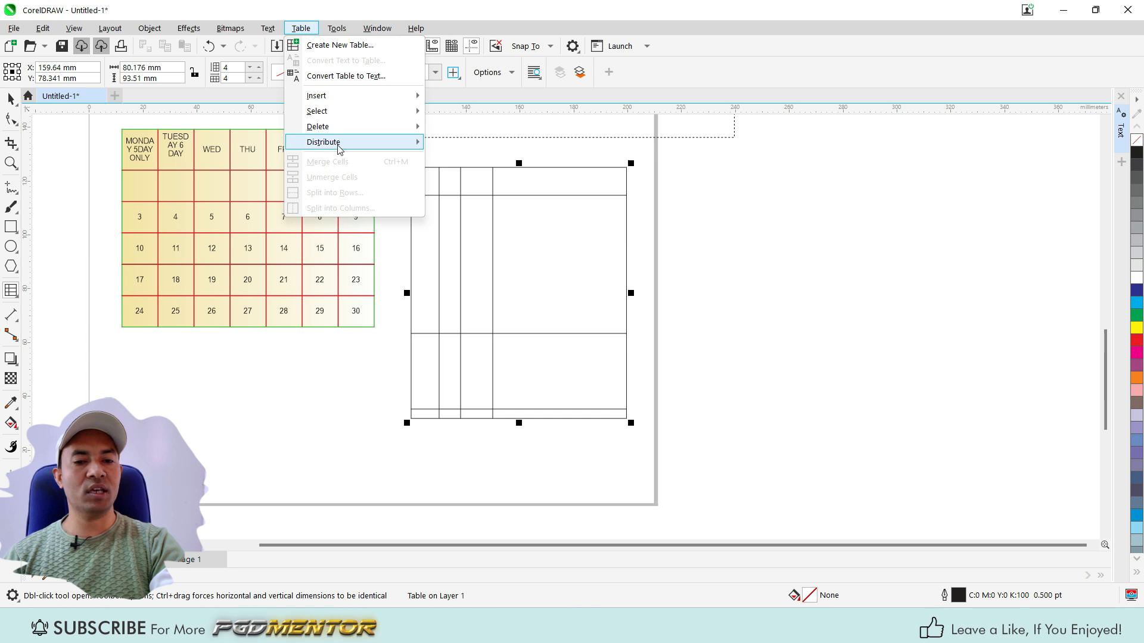
mouse_move(338, 148)
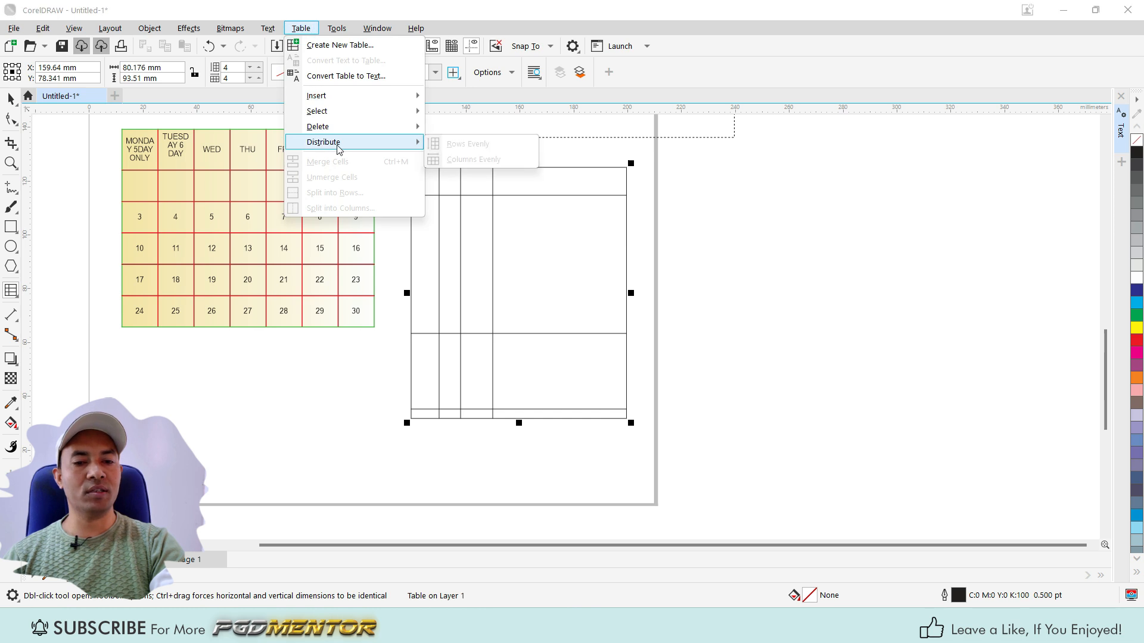
left_click(668, 214)
Reopen the table for editing, select its wide last column and distribute the rows evenly.
key("space")
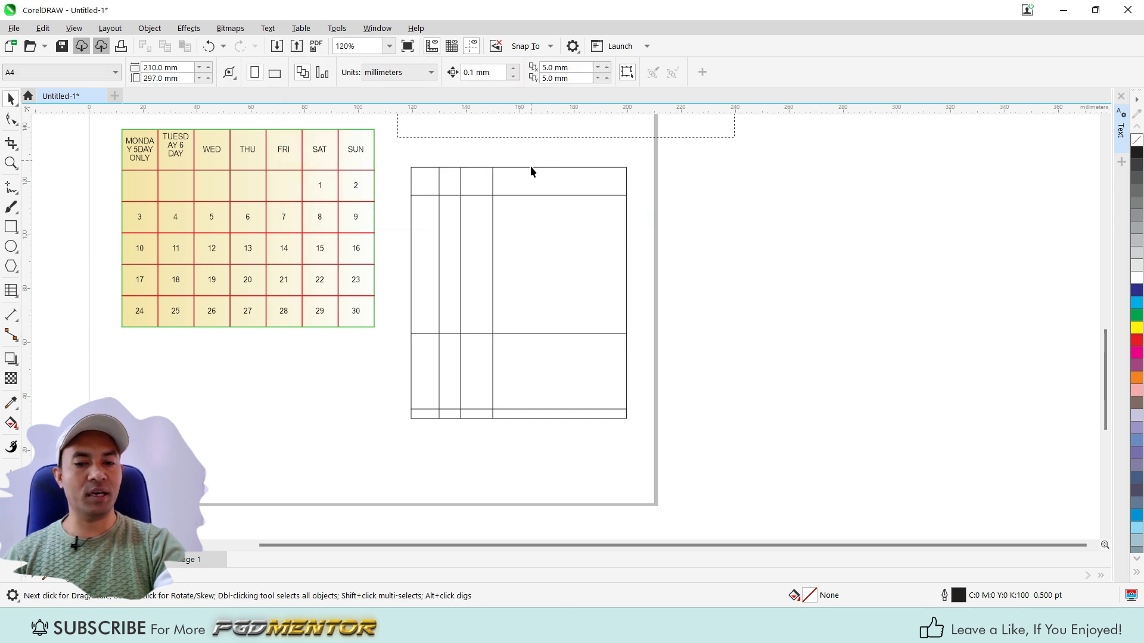
left_click(531, 167)
left_click(530, 165)
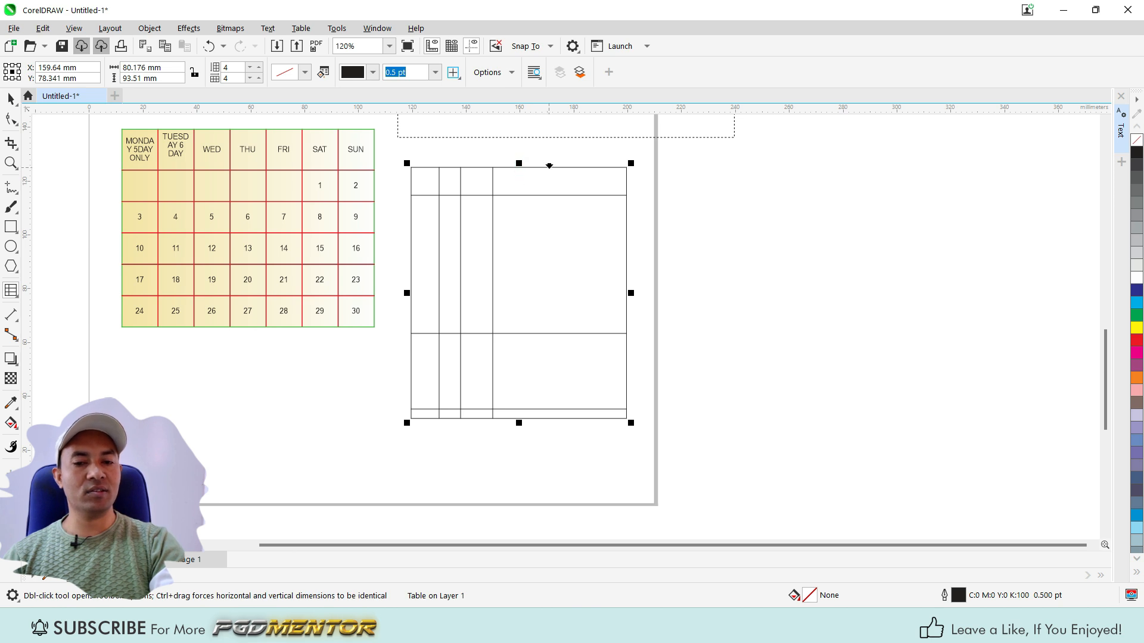
left_click(549, 165)
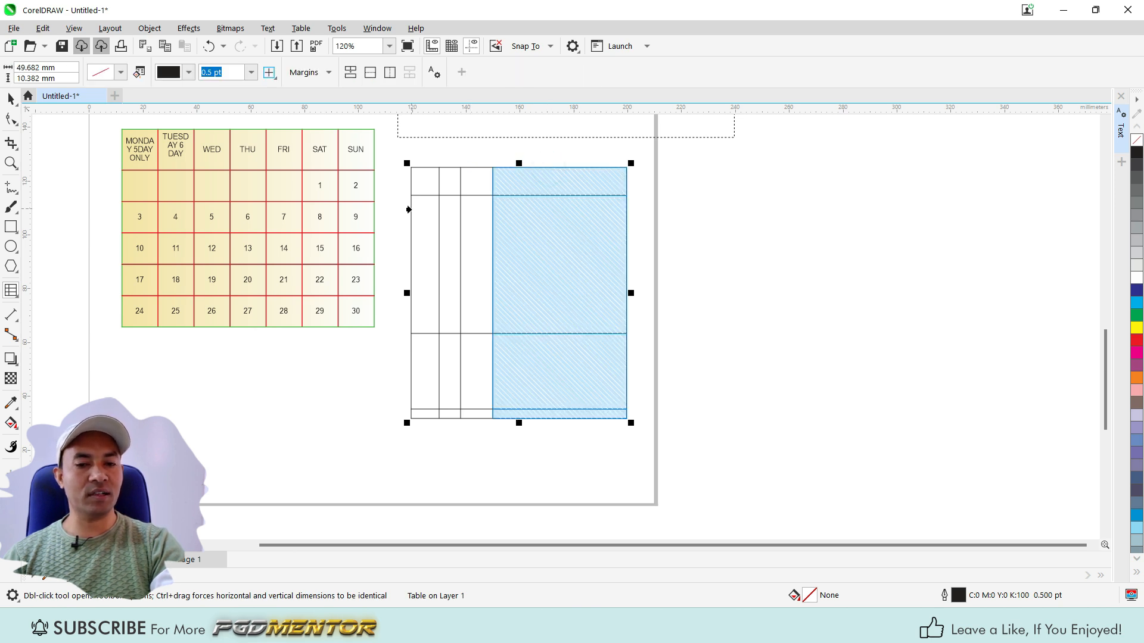
left_click(302, 30)
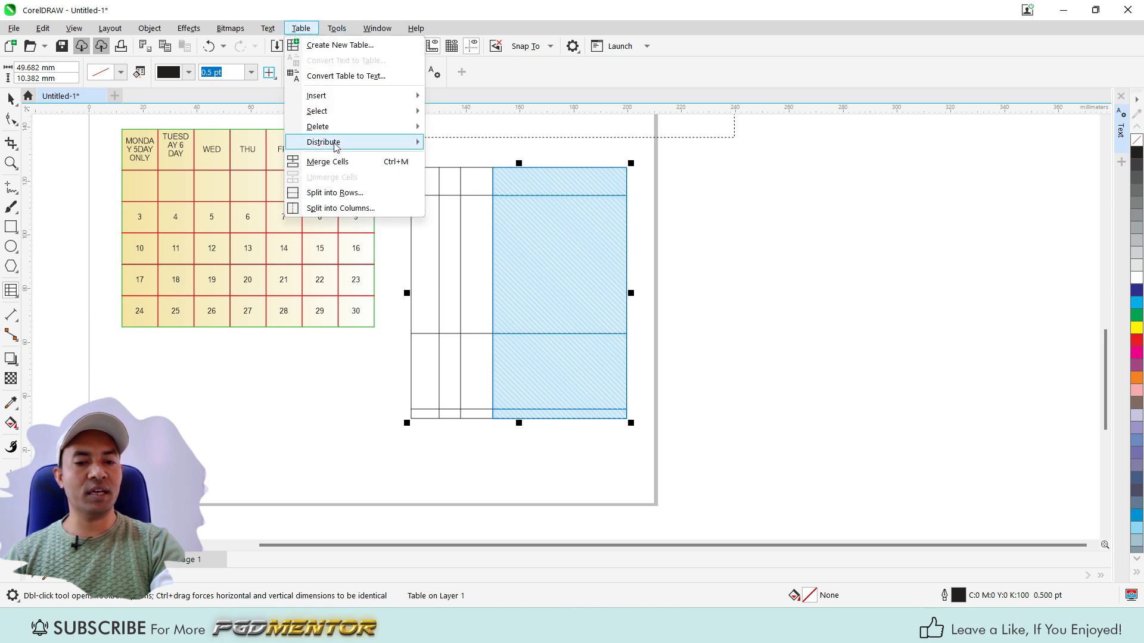
mouse_move(335, 146)
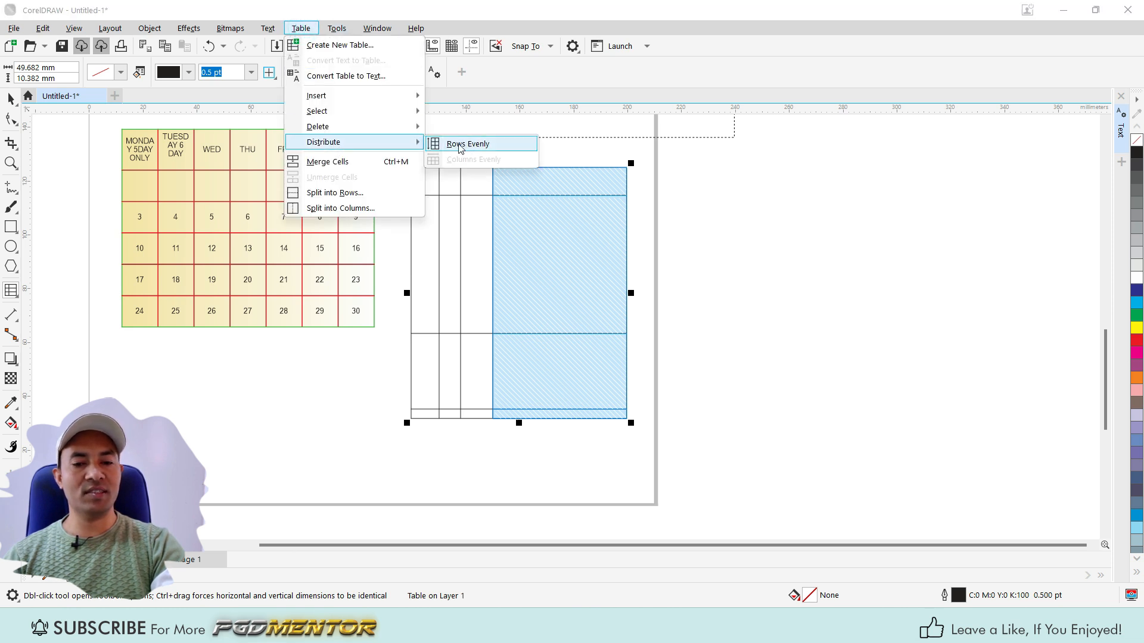
left_click(461, 149)
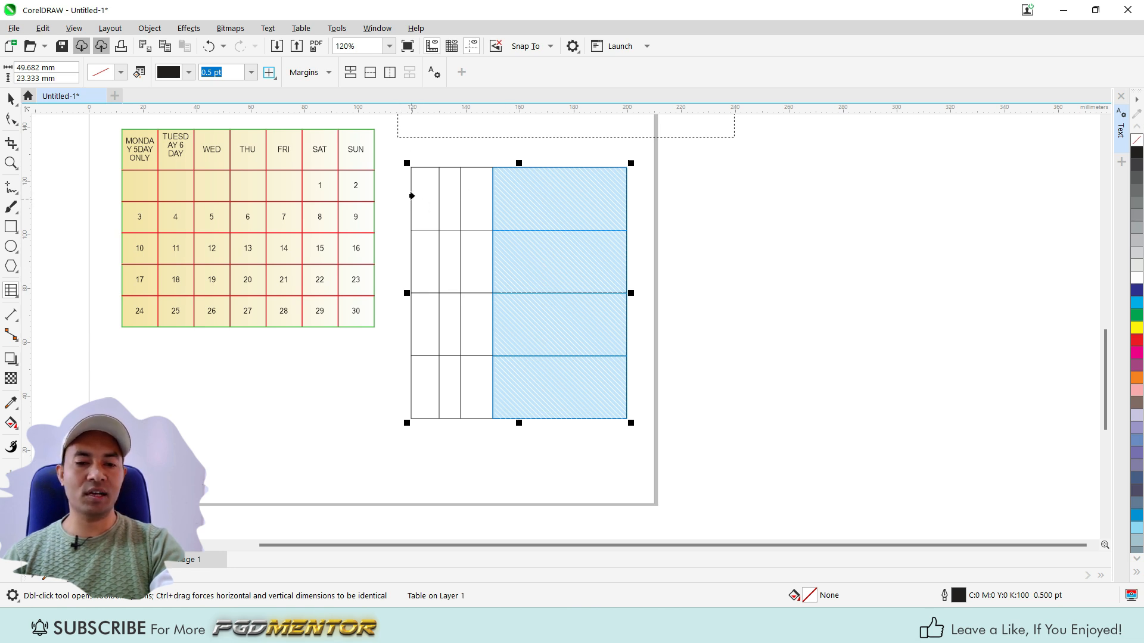
Select the table's first row and distribute the columns evenly.
left_click(408, 195)
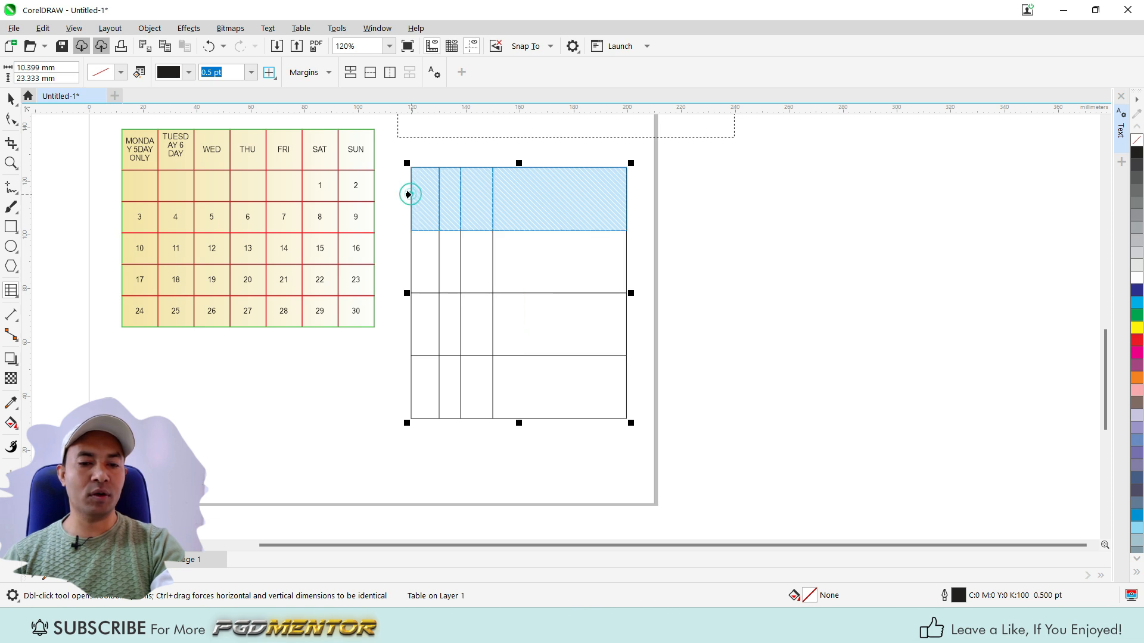
left_click(301, 28)
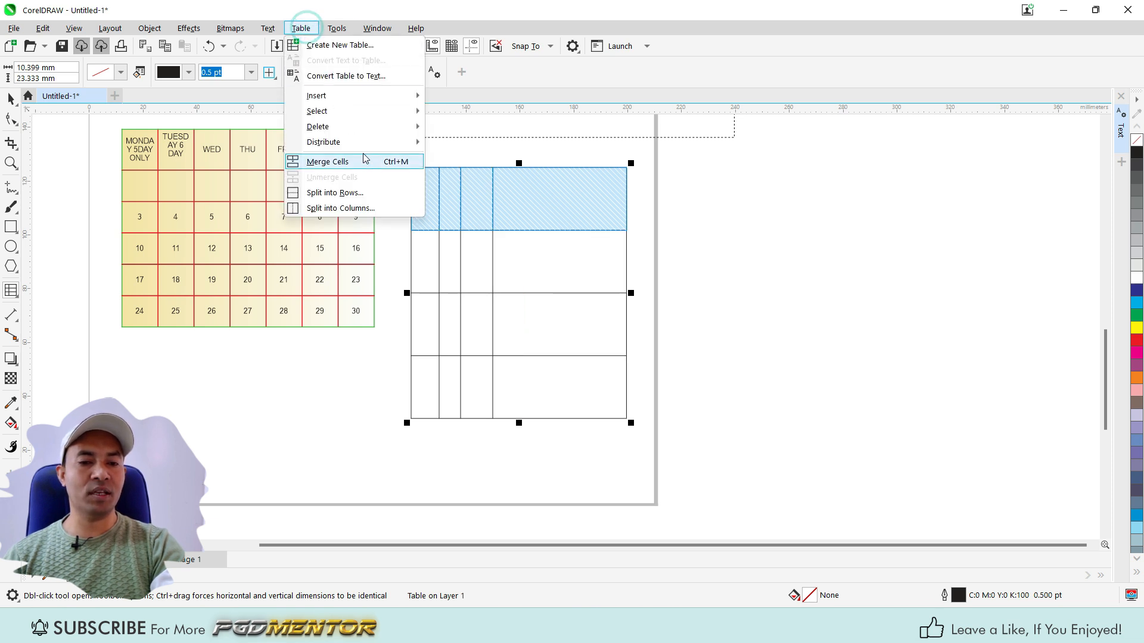
mouse_move(360, 145)
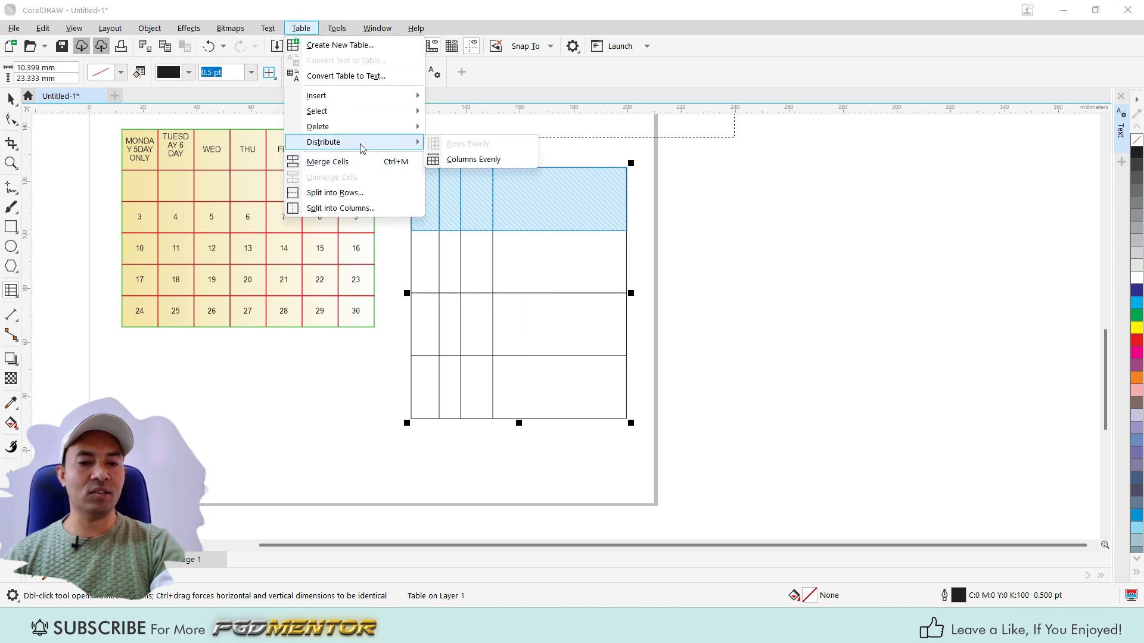
left_click(474, 161)
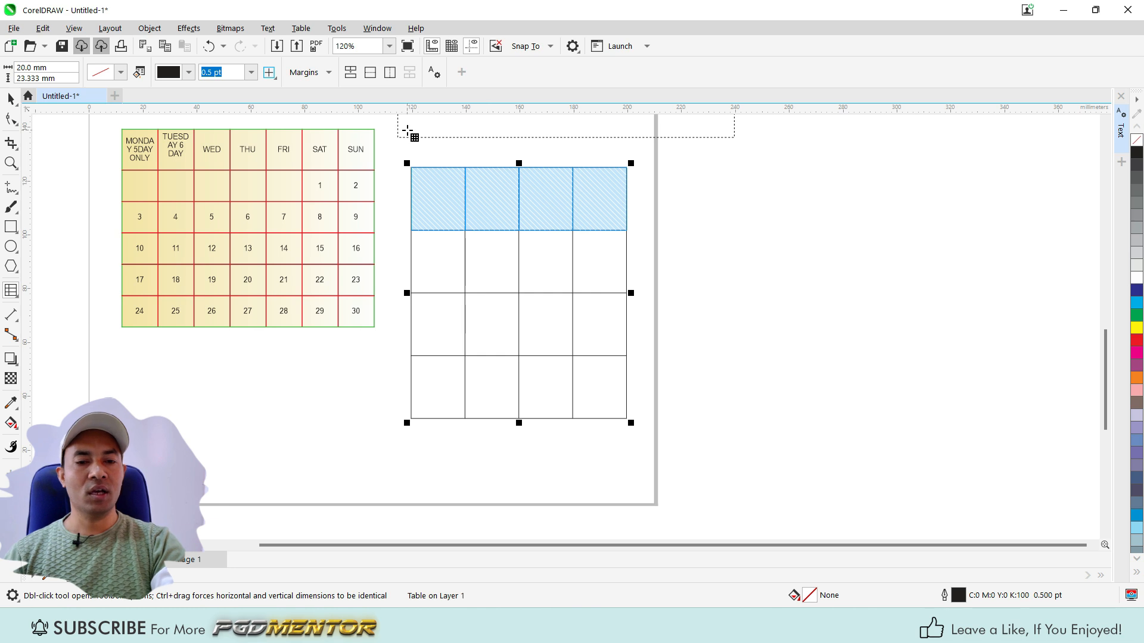
left_click(299, 27)
mouse_move(342, 143)
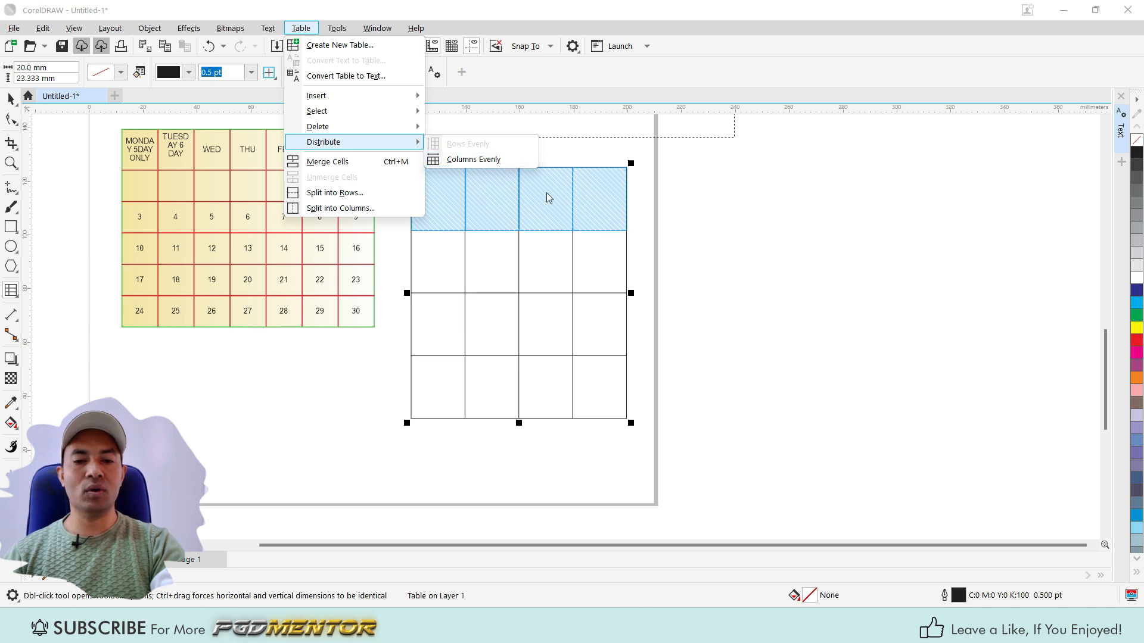
left_click(683, 237)
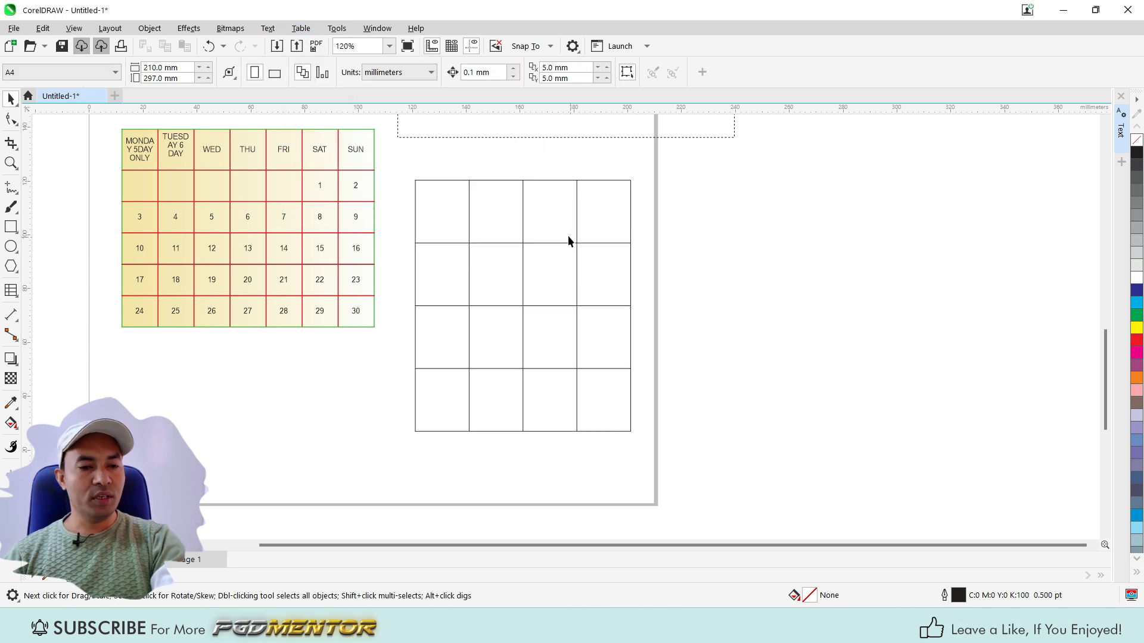
left_click(617, 209)
left_click(300, 28)
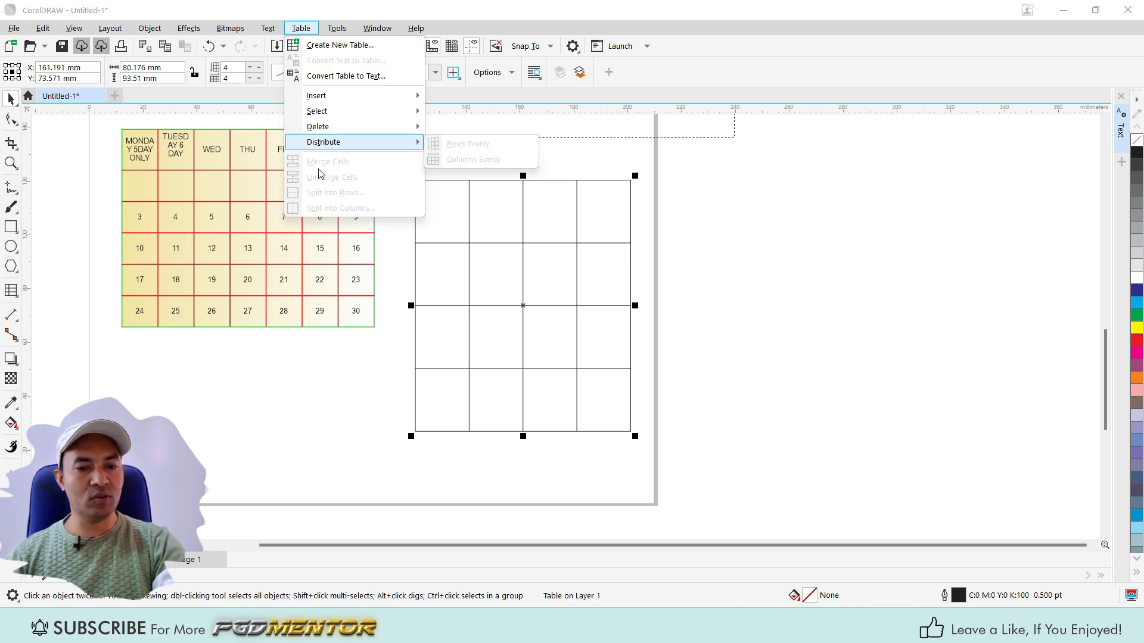
left_click(601, 184)
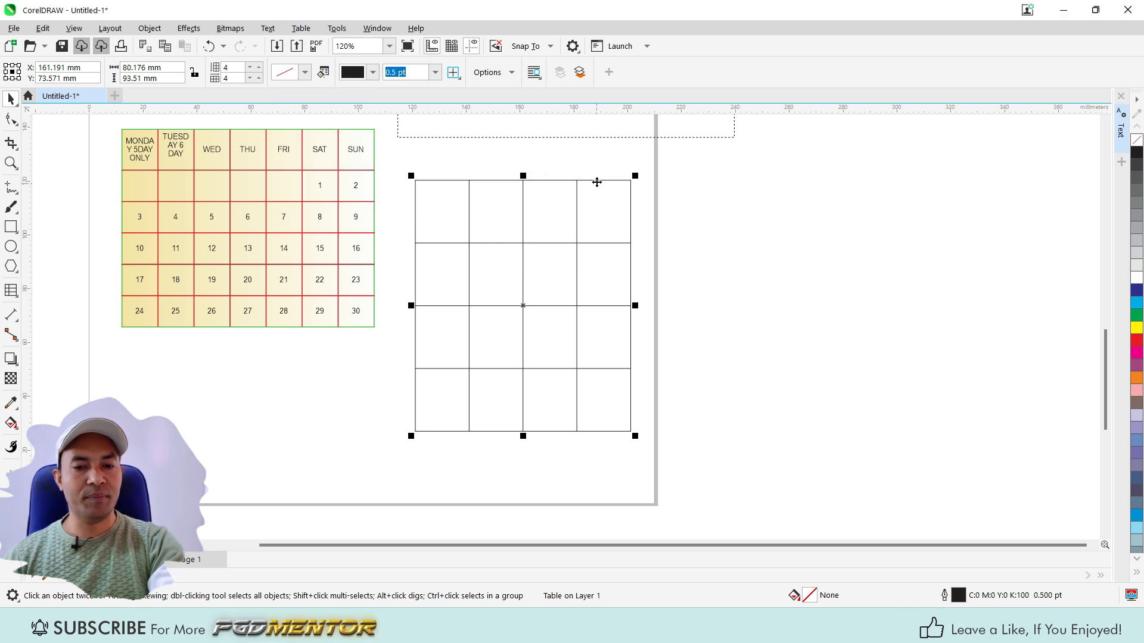
Open the table for cell editing and select the whole table, followed by only its first row.
double_click(599, 181)
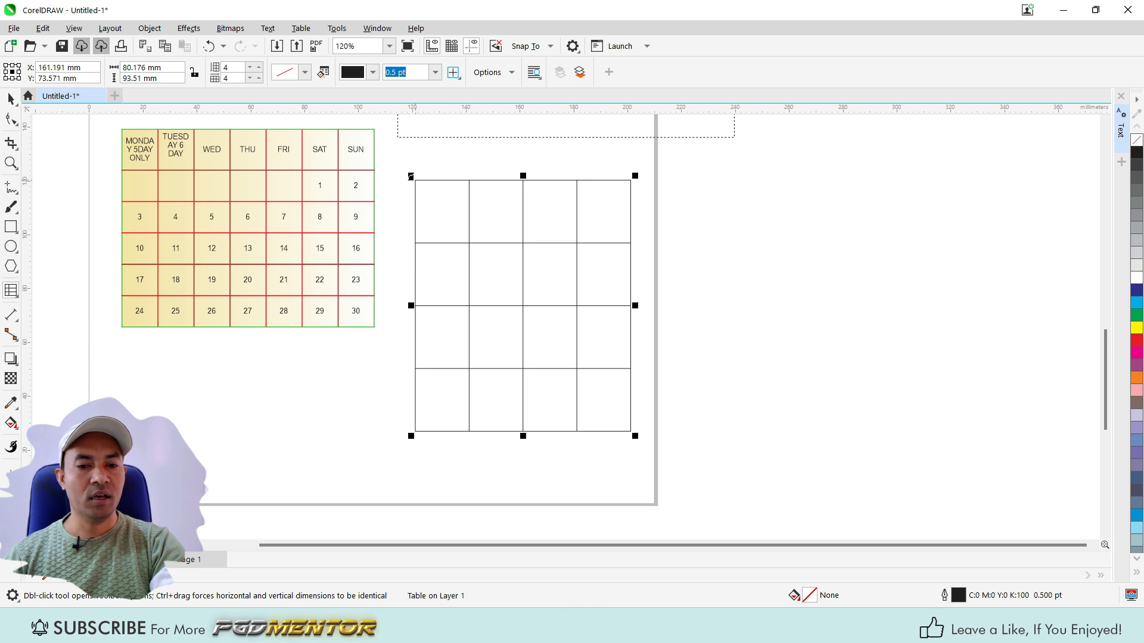
left_click(413, 178)
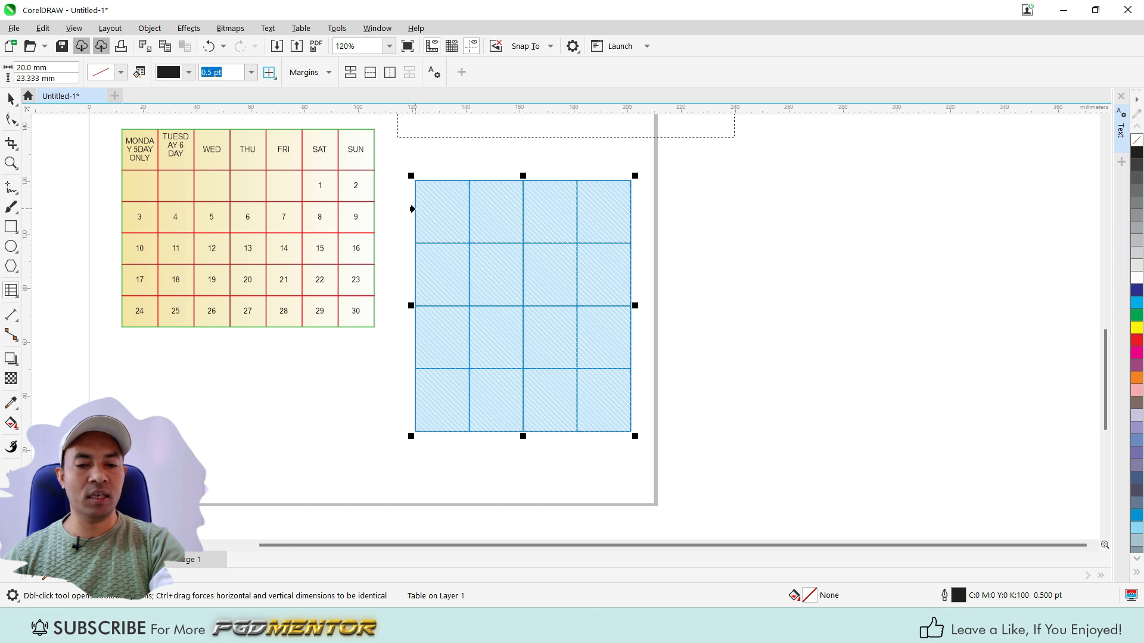
left_click(413, 209)
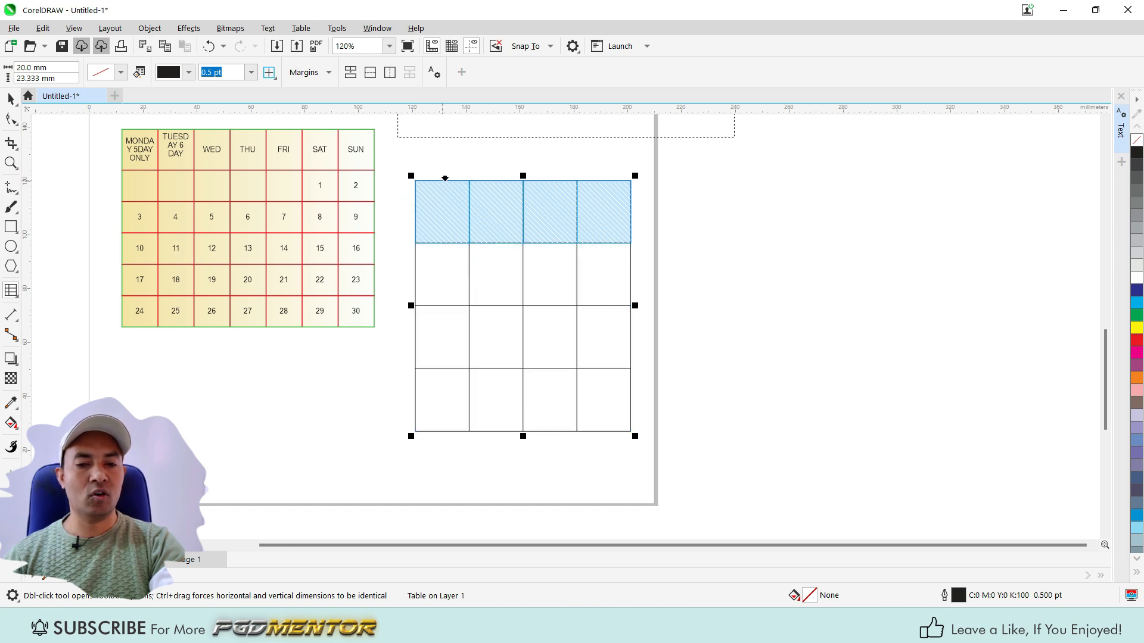
Select the table's first column and add the second row's two middle cells to the selection.
left_click(444, 179)
left_click(492, 277, "ctrl")
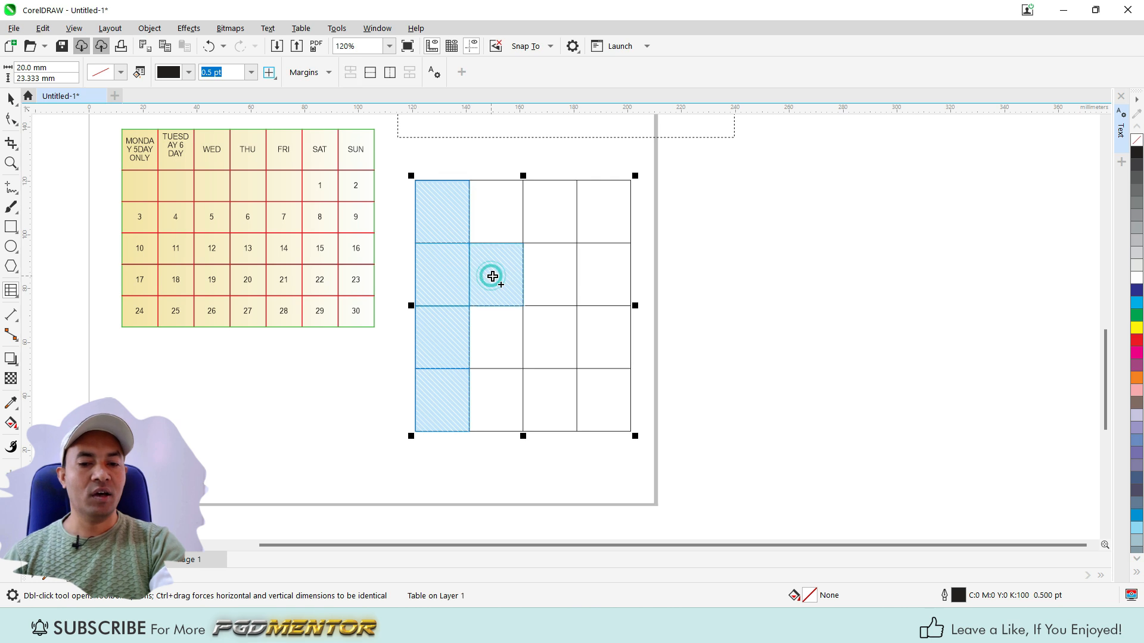
left_click(546, 280, "ctrl")
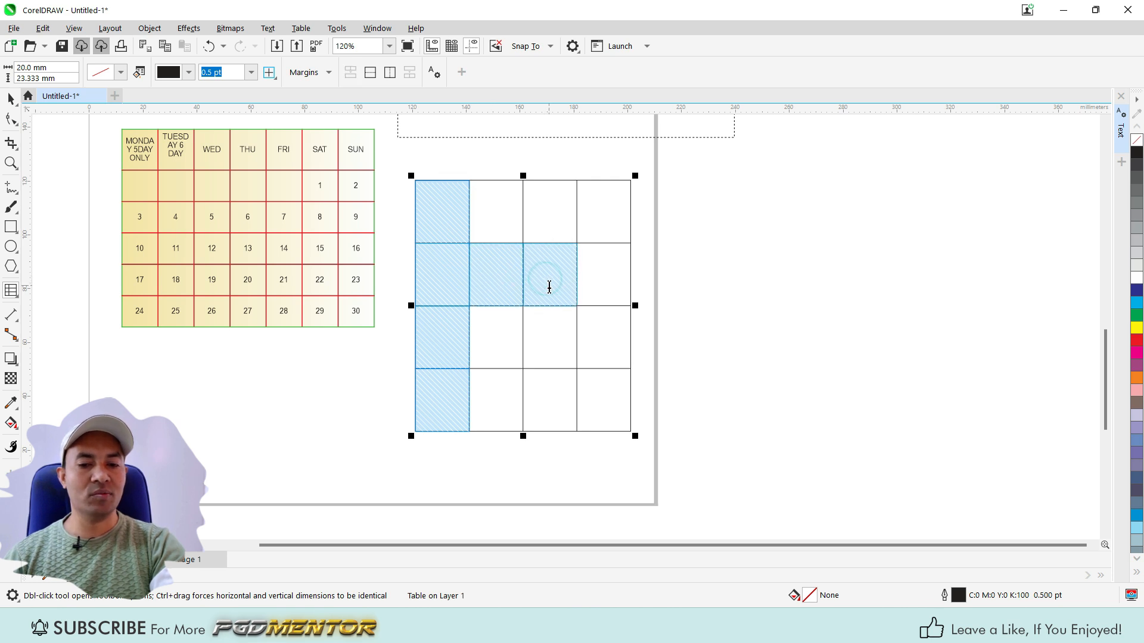
Add the second row's last cell, then deselect it and the first column so only the row's two middle cells stay selected.
left_click(594, 282, "ctrl")
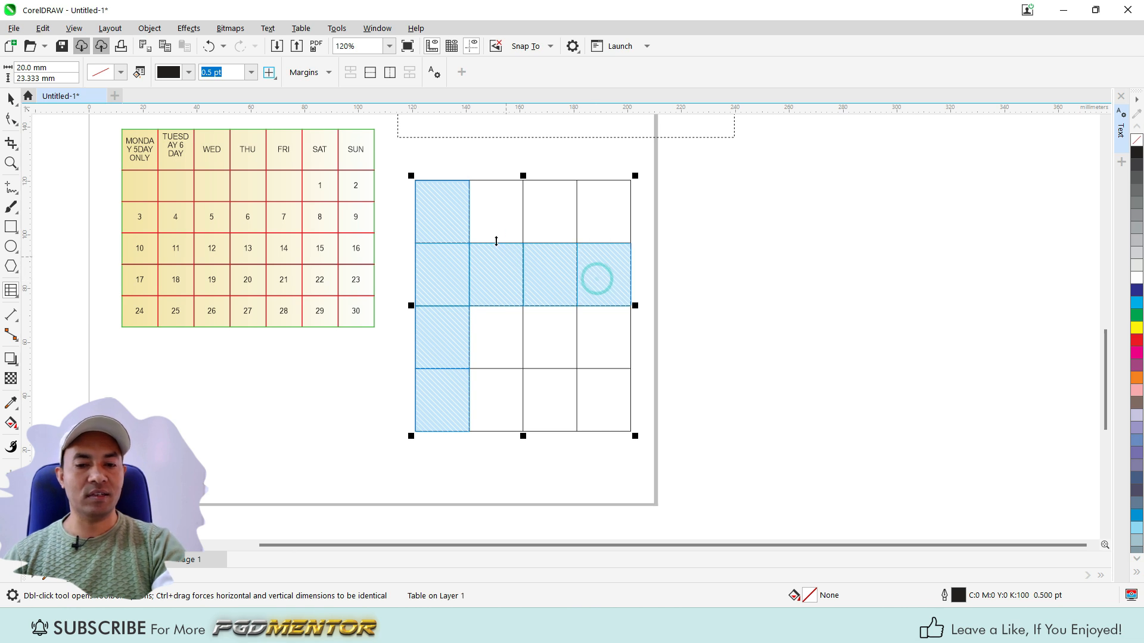
left_click(447, 210, "ctrl")
left_click(449, 280, "ctrl")
left_click(453, 356, "ctrl")
left_click(451, 410, "ctrl")
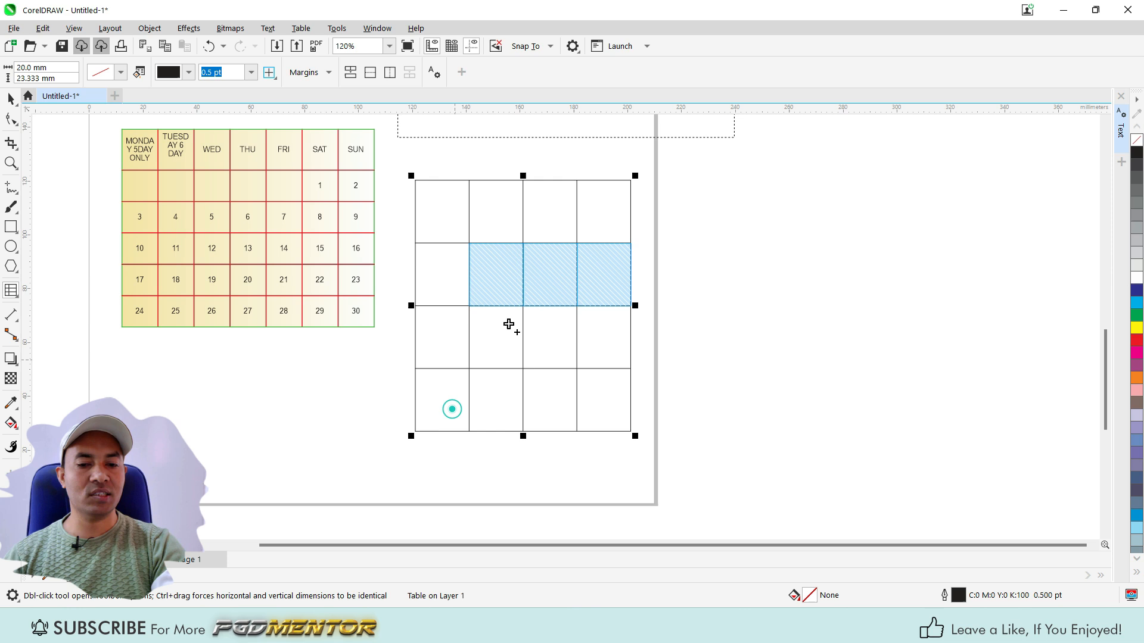
left_click(602, 275, "ctrl")
Merge the two selected middle cells of the second row into one cell.
scroll(529, 271, "up", 2)
scroll(503, 260, "up", 1)
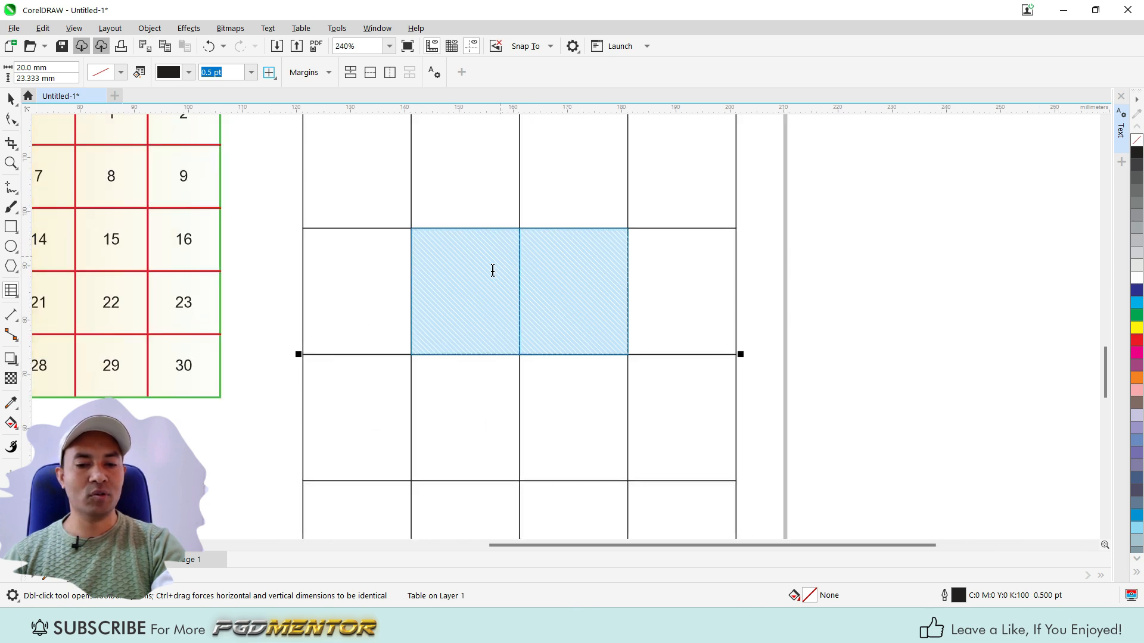
scroll(531, 284, "down", 1)
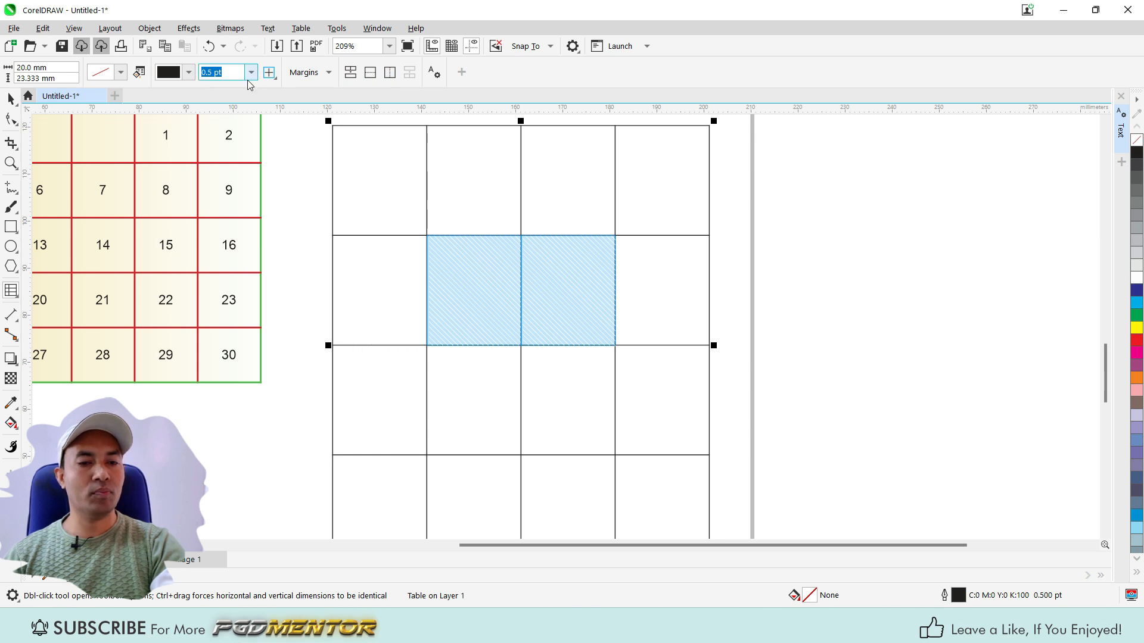
left_click(302, 30)
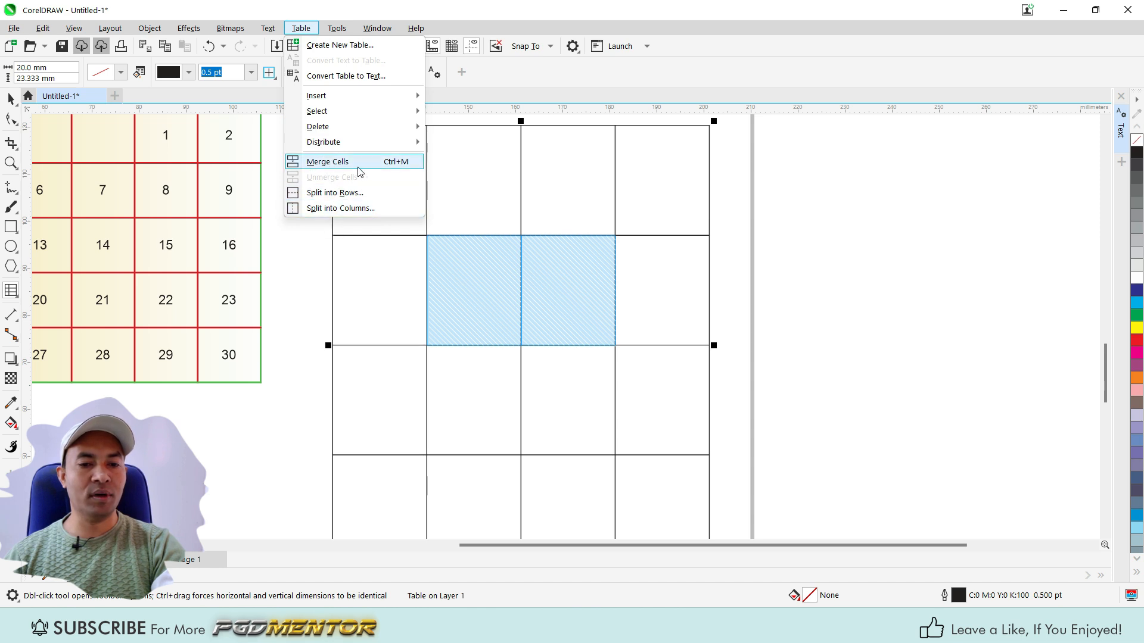
left_click(315, 163)
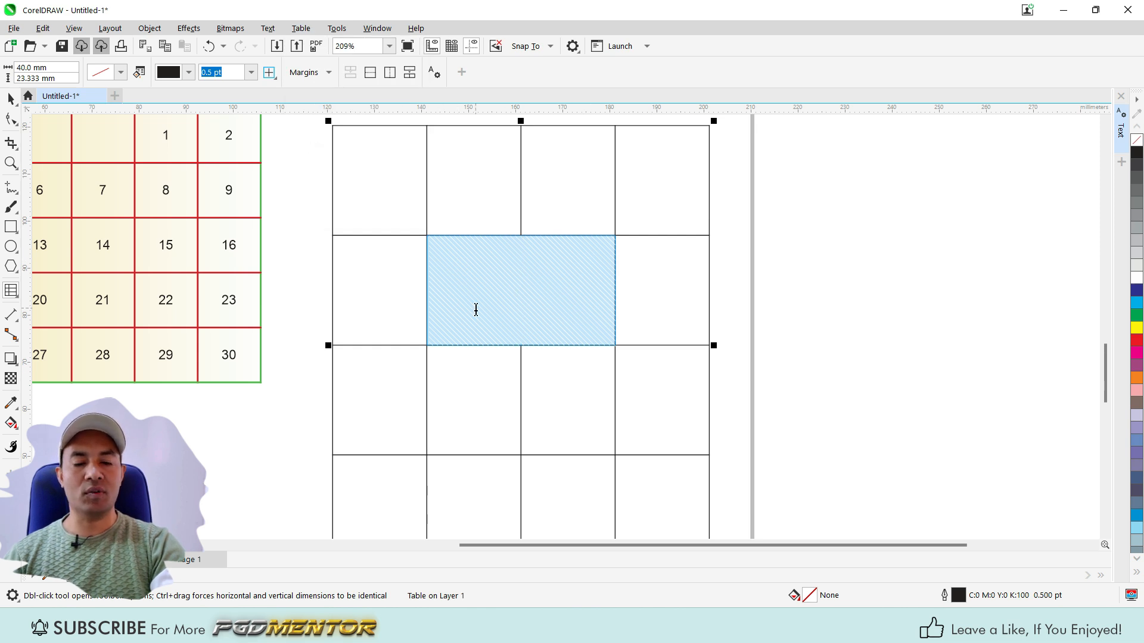
Fill the merged cell with "DUPDIJSDKJAJD; KJ OJKD KODJ DAIJ KDJ ADJJ KOADJKF ;DJKJDA JKK" and leave text editing.
left_click(534, 283)
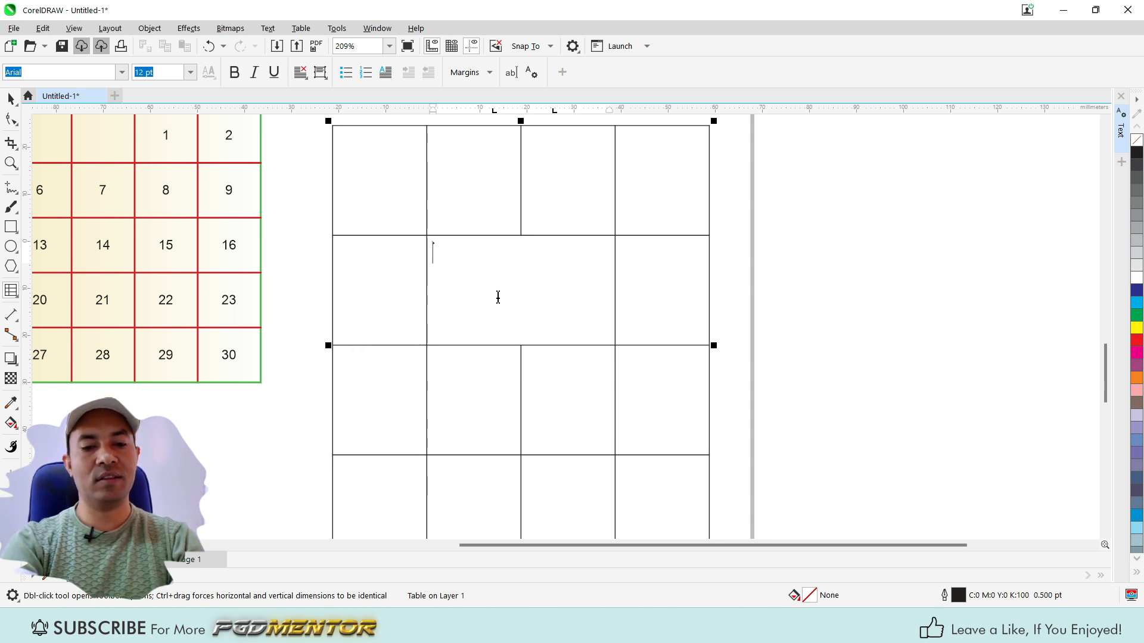
type("DUPDIJSDKJ")
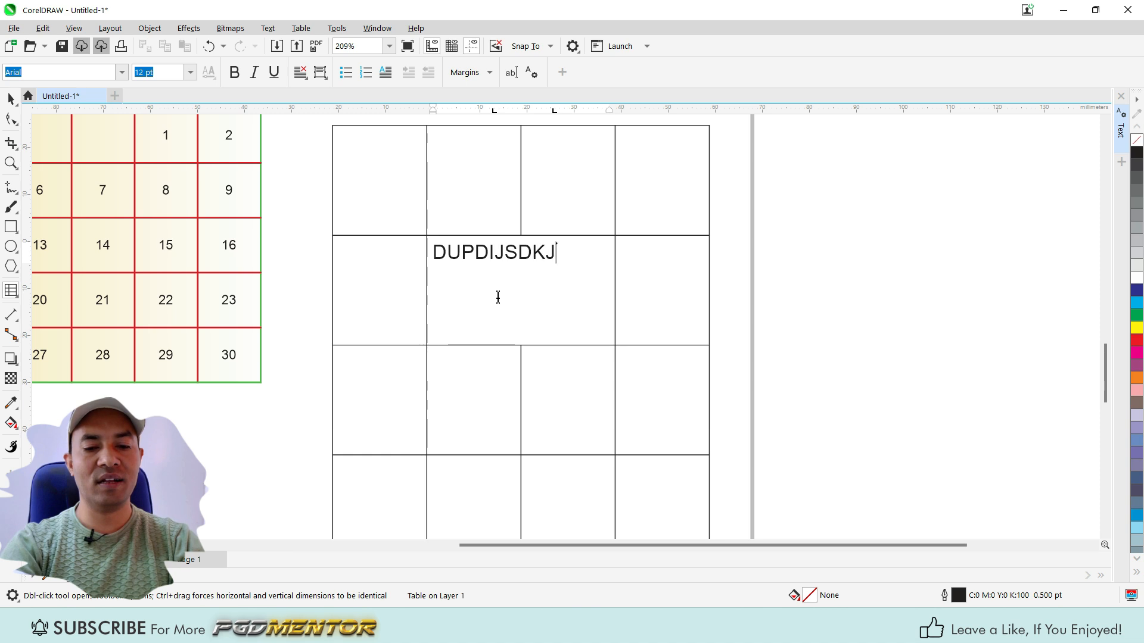
type("AJD; KJ OJKD KODJ DA")
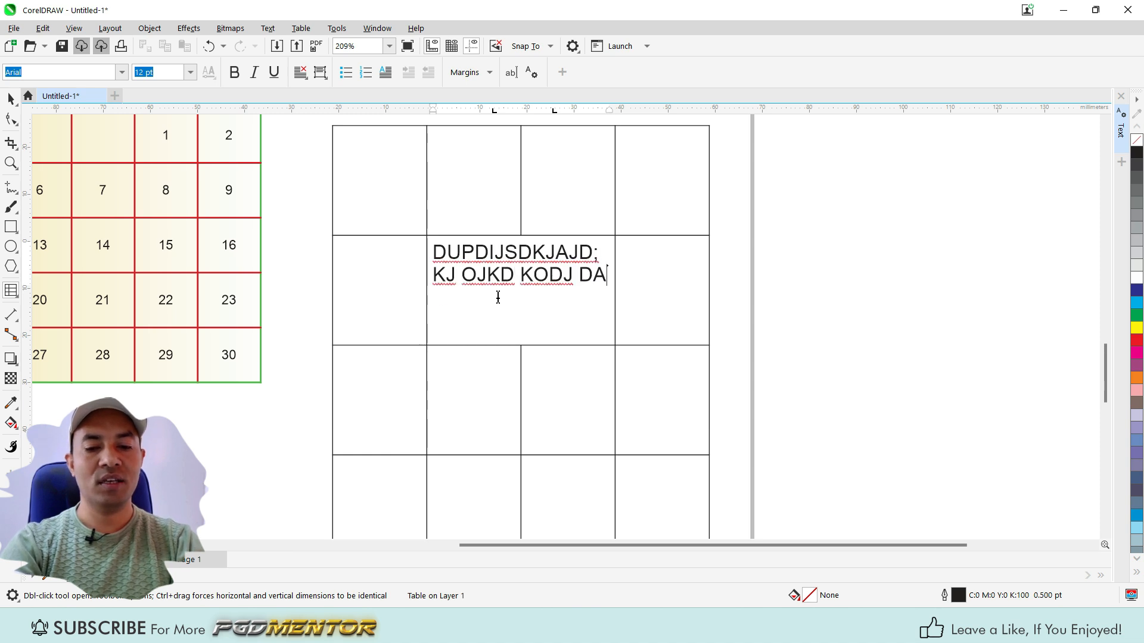
type("IJ KDJ ADJJ KOADJKF ;DJKJ")
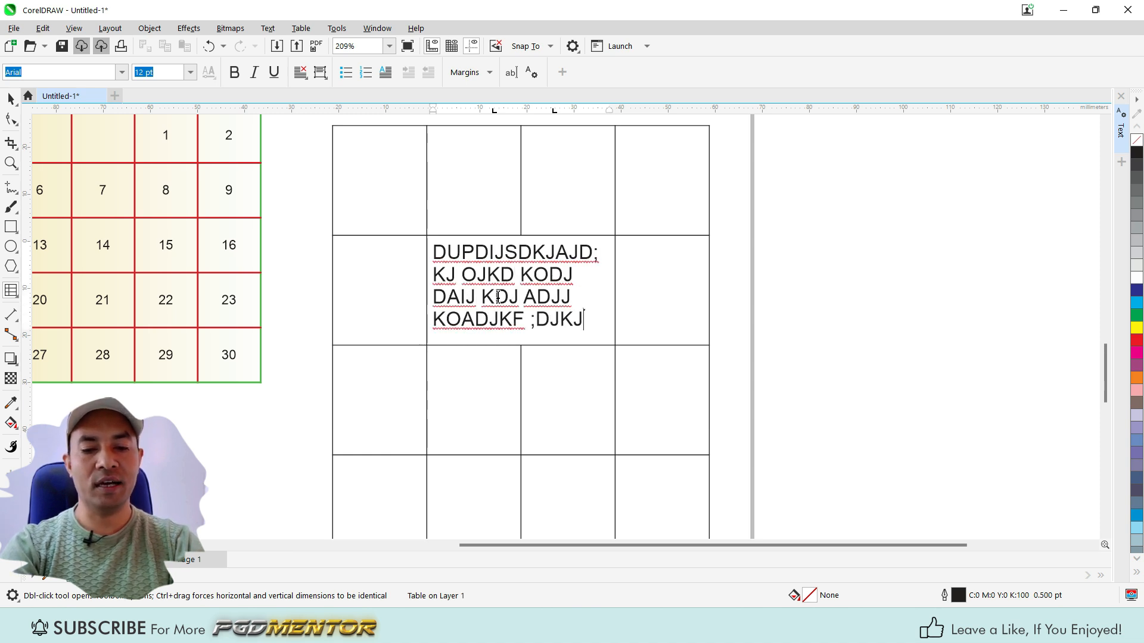
type("DA JKK")
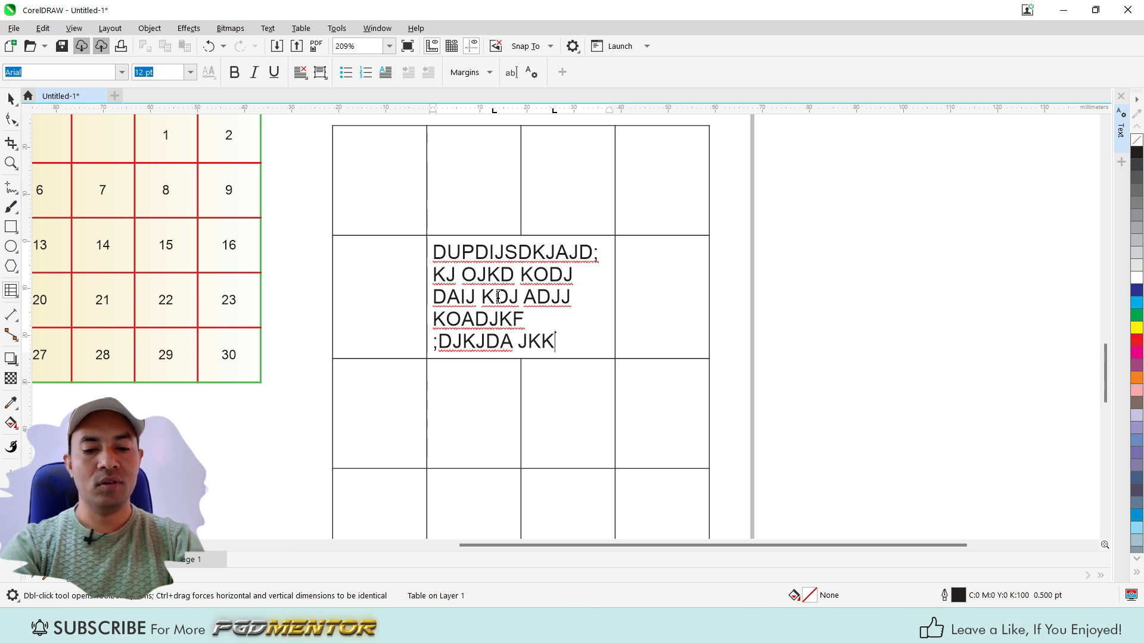
key("ctrl+space")
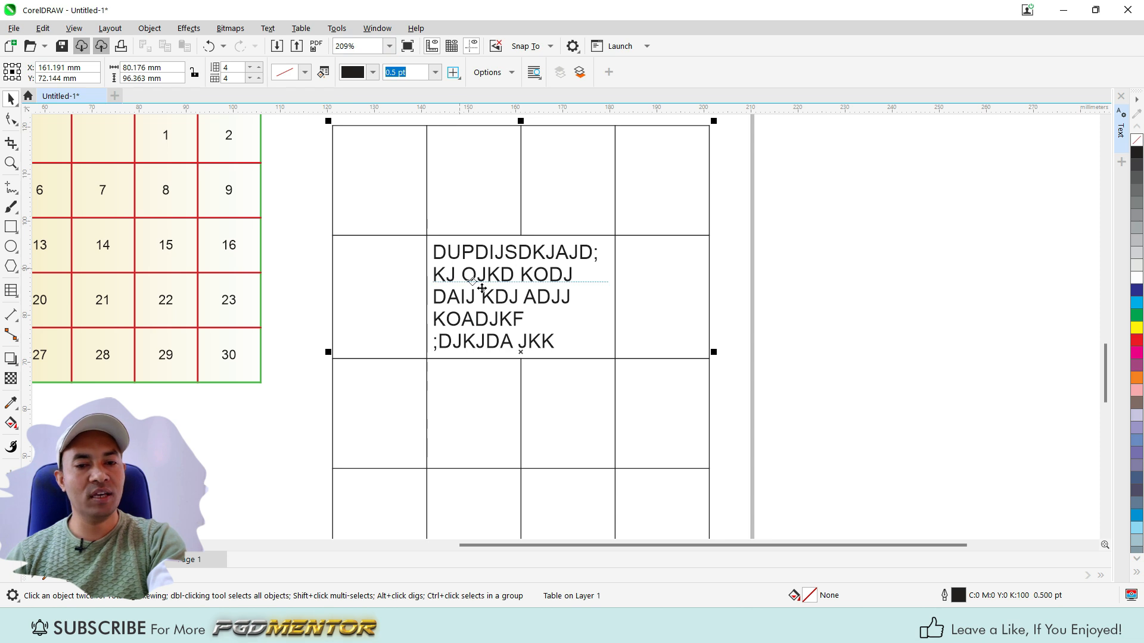
Select the merged text cell and split it into 3 rows.
left_click(589, 256, "ctrl")
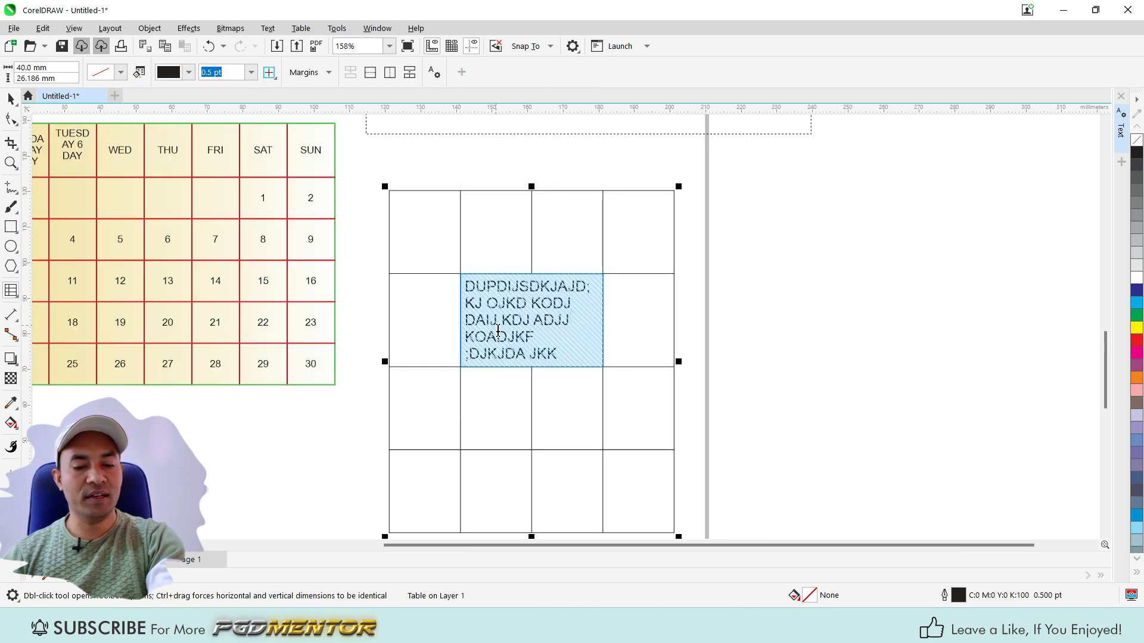
scroll(501, 326, "up", 1)
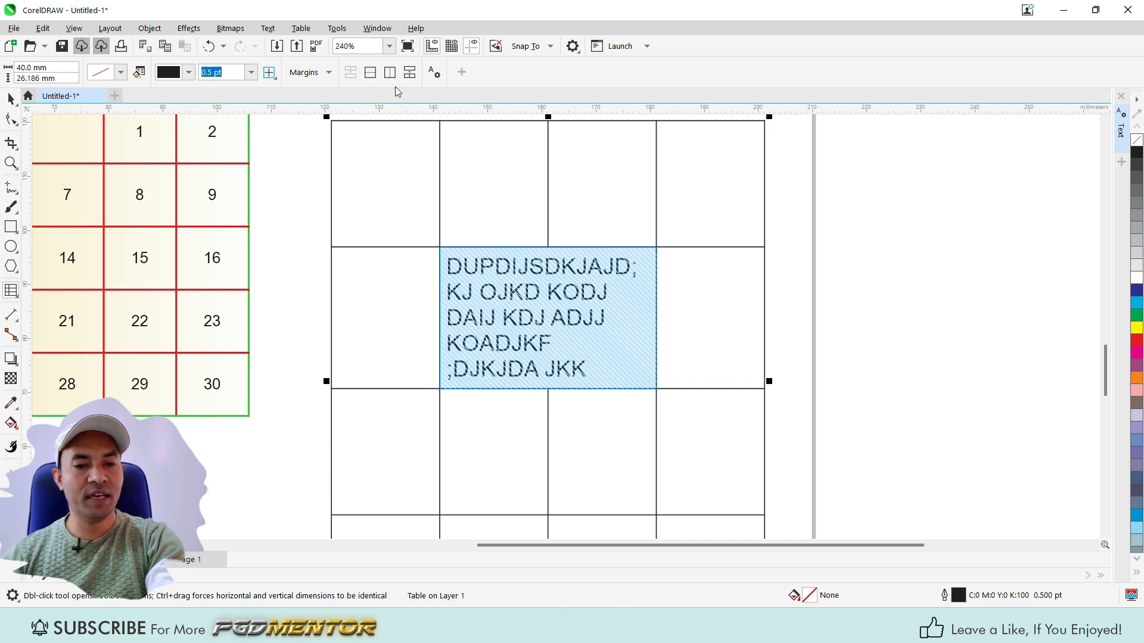
left_click(301, 31)
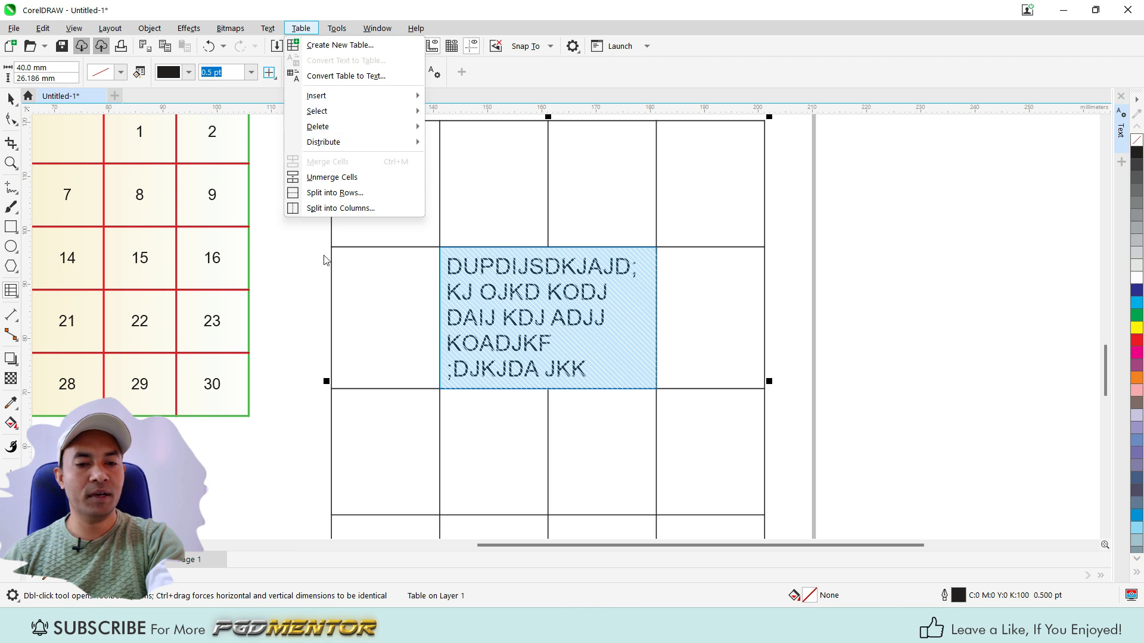
left_click(288, 29)
left_click(301, 30)
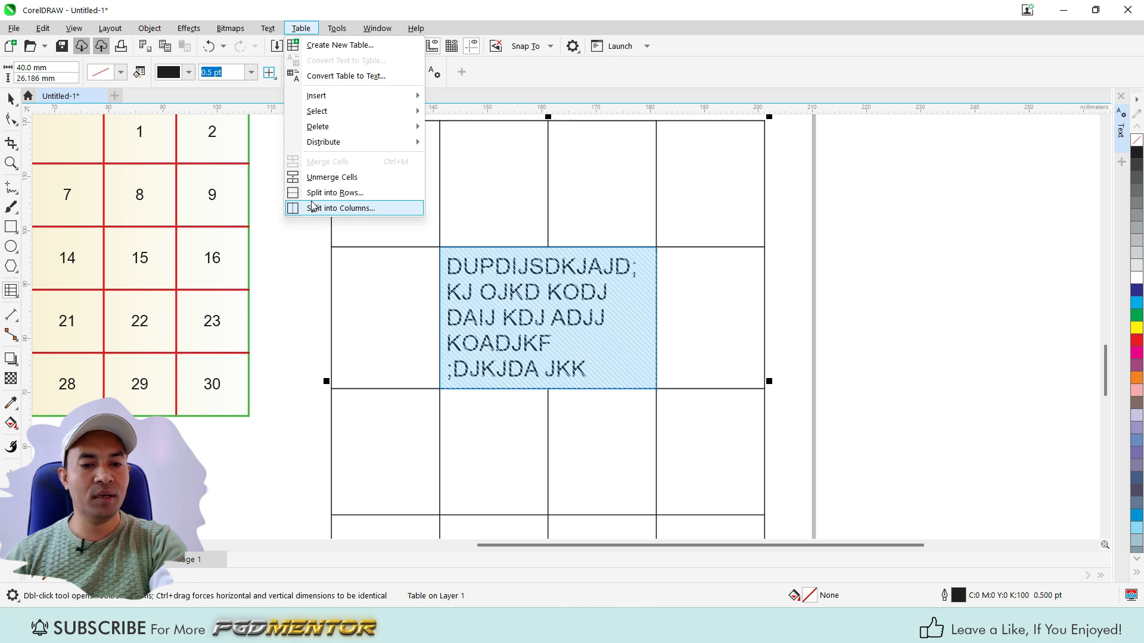
left_click(333, 192)
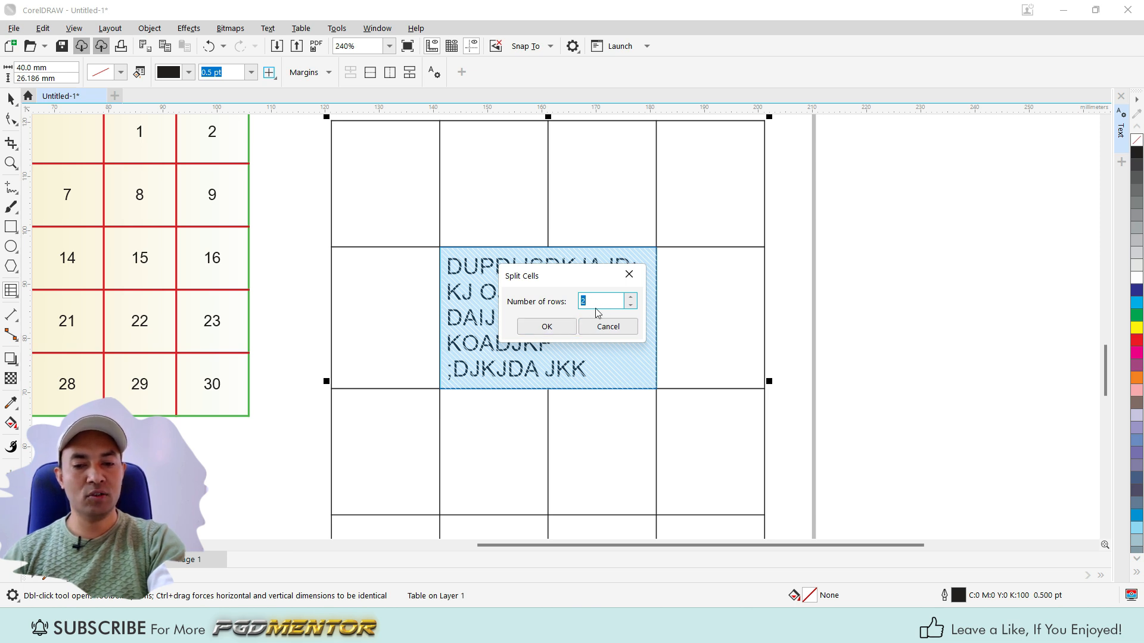
left_click(630, 298)
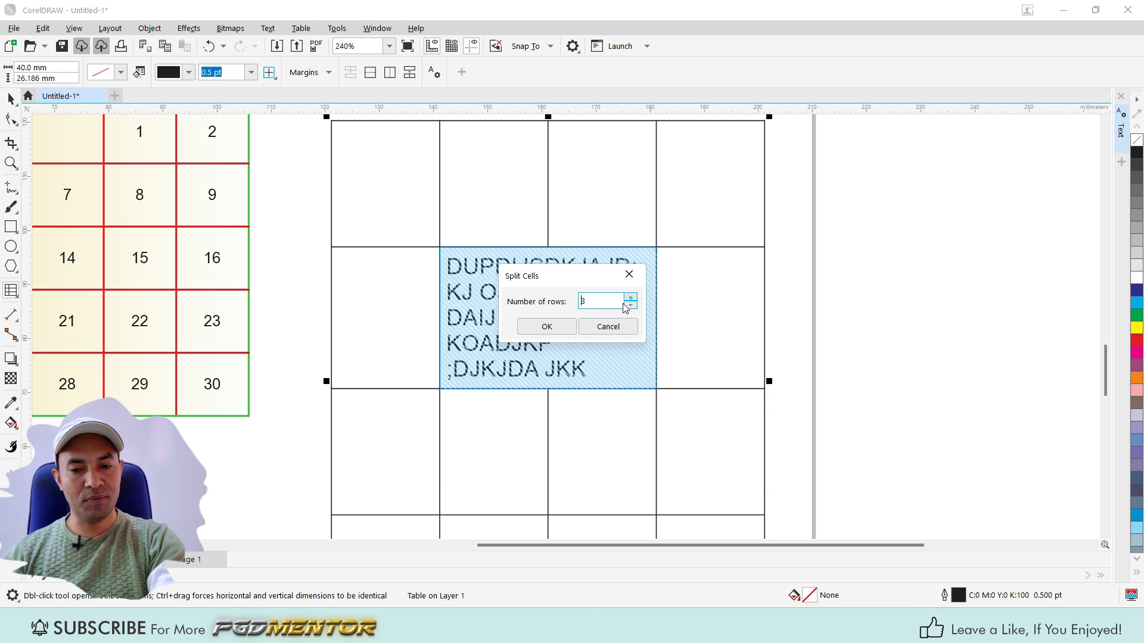
left_click(545, 327)
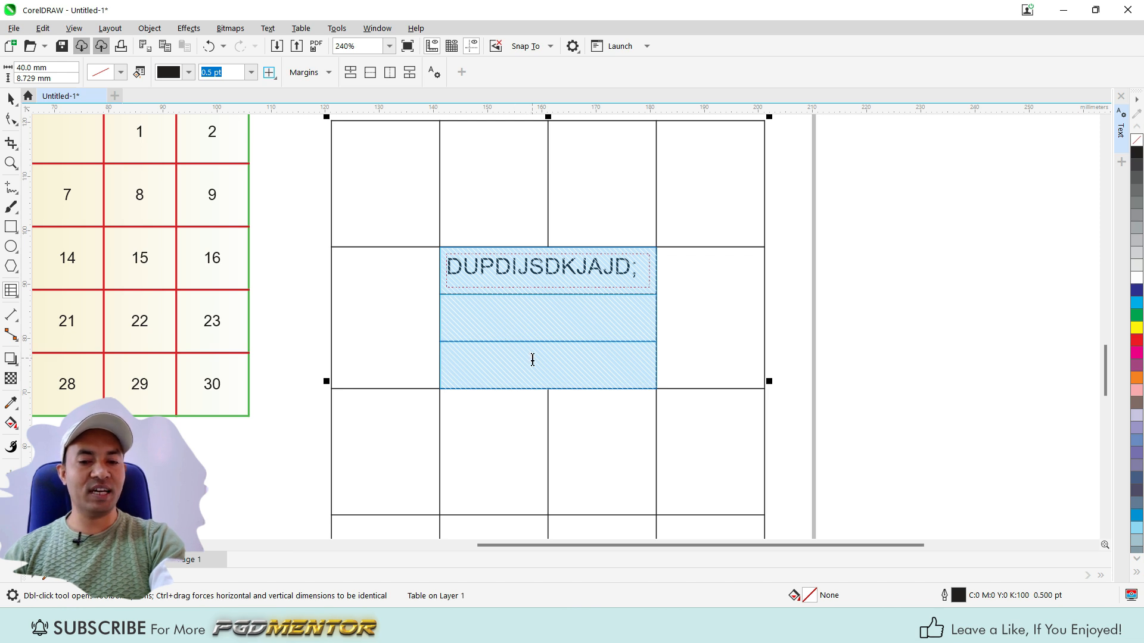
Narrow the selection to the bottom one of the three split cells and split it into 2 columns.
left_click(533, 359, "ctrl")
left_click(542, 322, "ctrl")
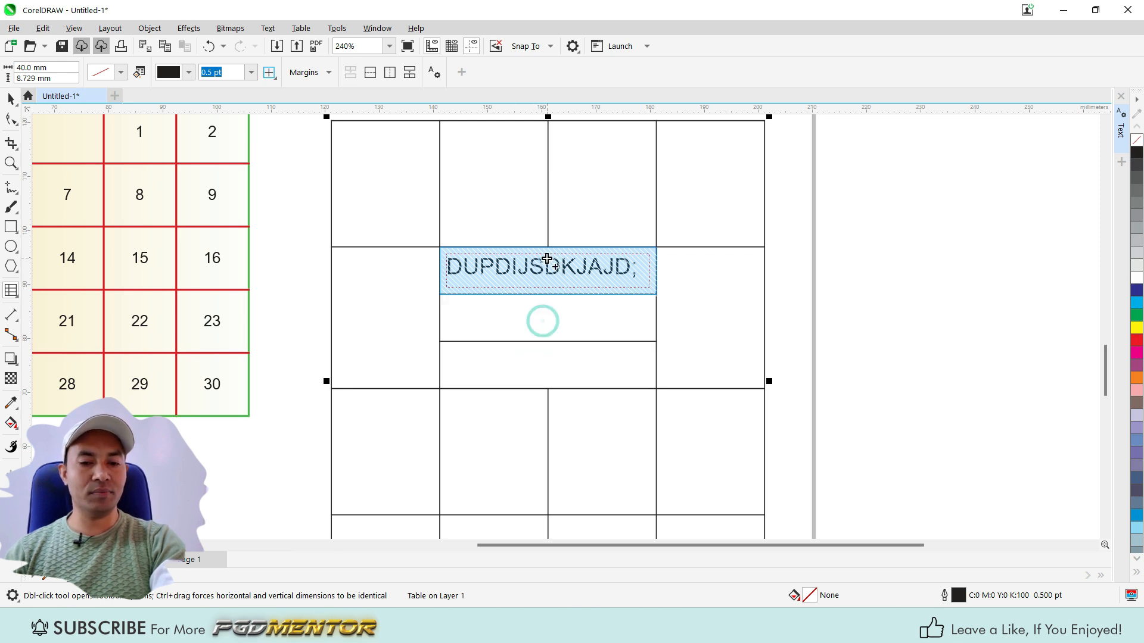
left_click(546, 263, "ctrl")
left_click(538, 314)
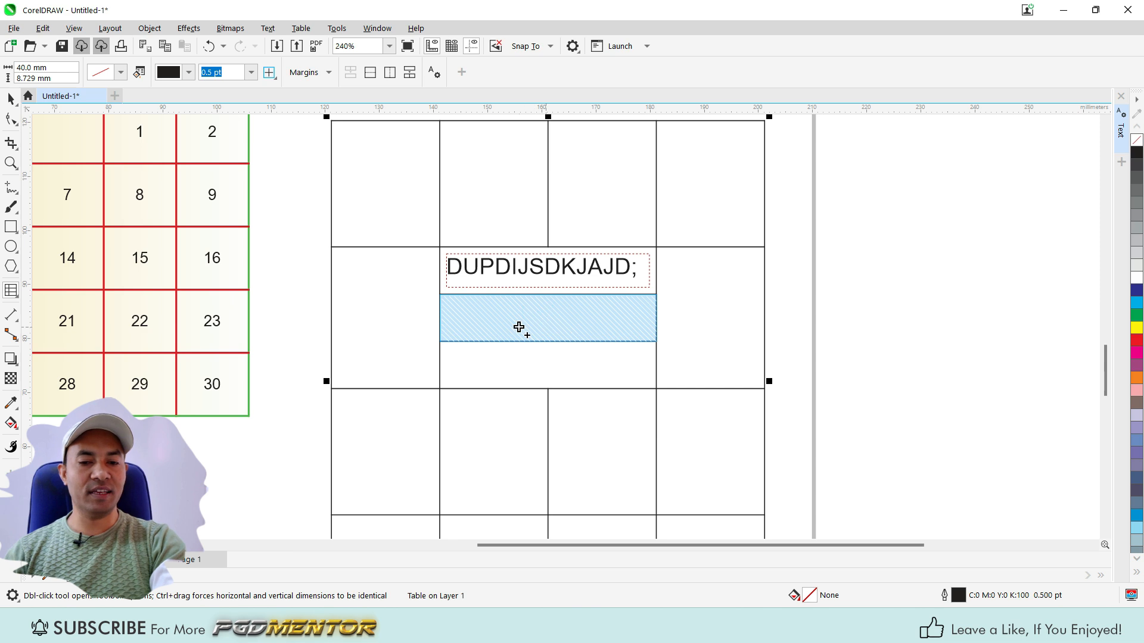
left_click(537, 361, "ctrl")
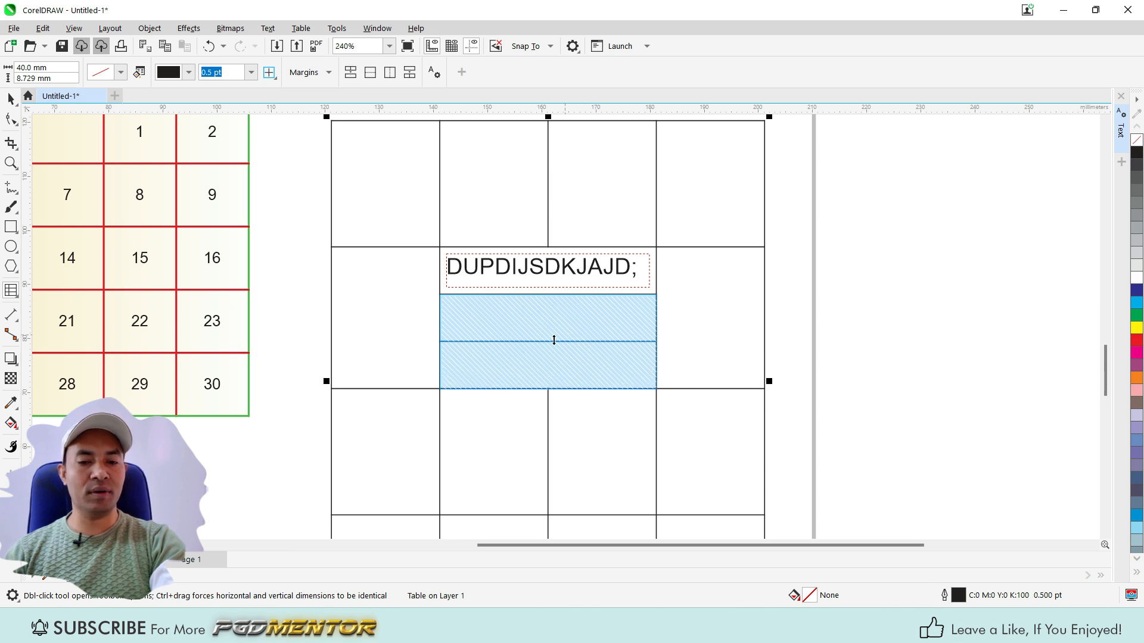
left_click(549, 320, "ctrl")
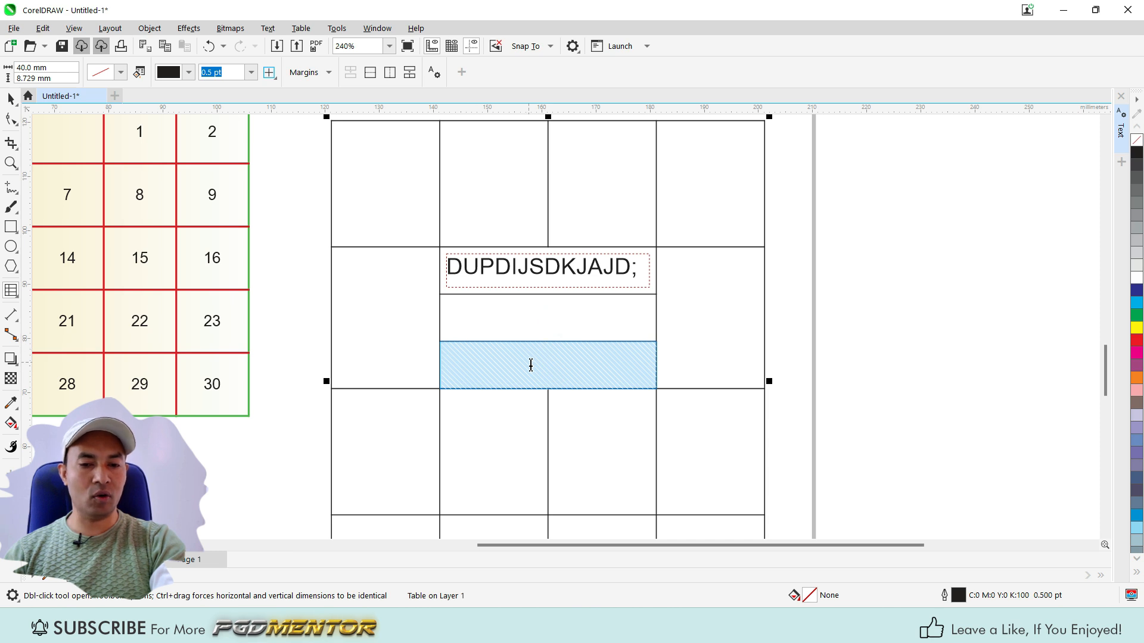
left_click(299, 28)
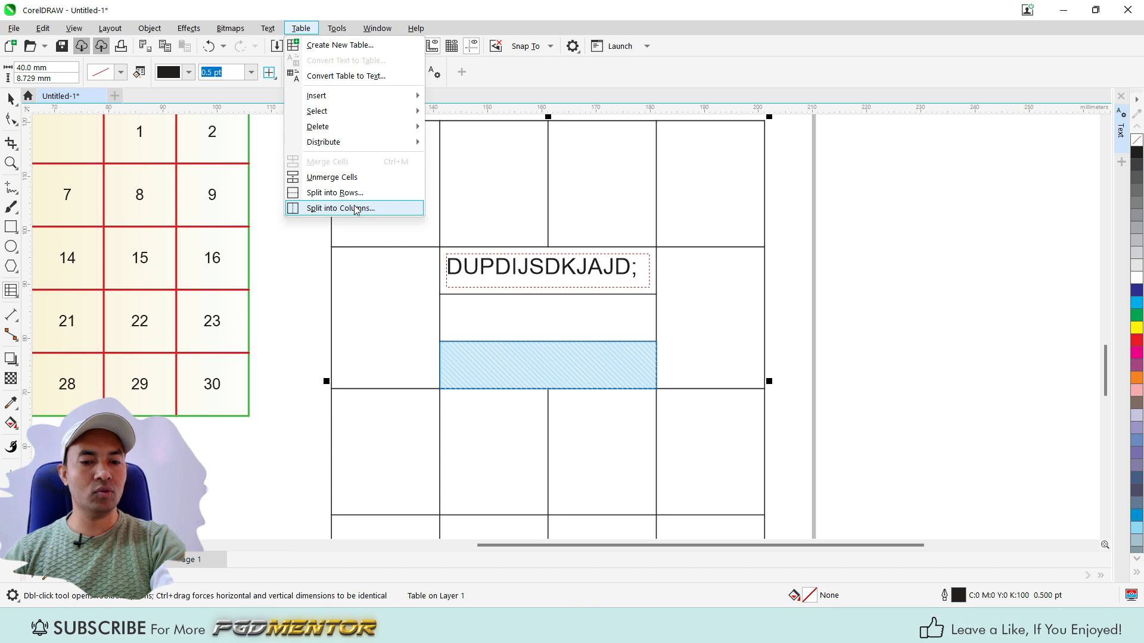
left_click(341, 209)
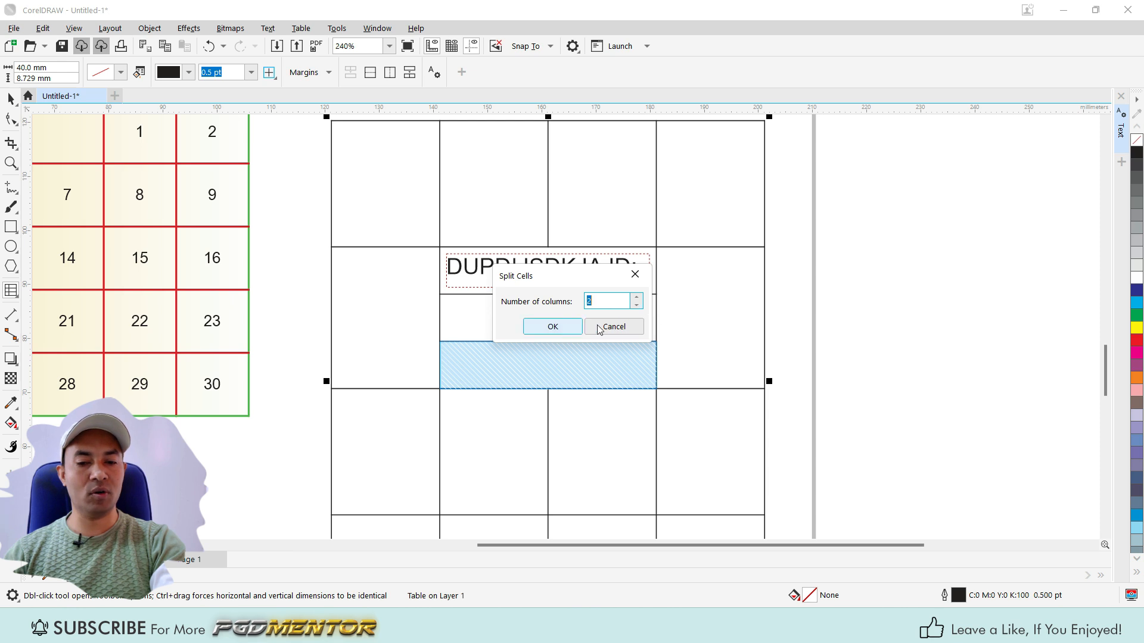
left_click(552, 327)
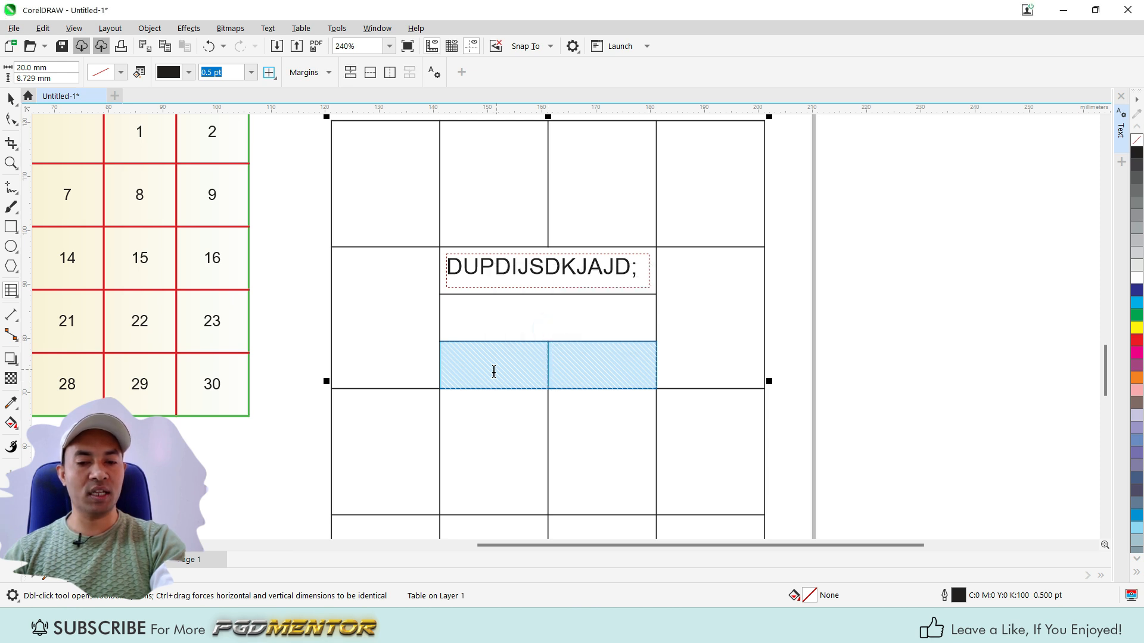
Open the split cells for text editing and place the text cursor in the filled top cell.
left_click(711, 333)
left_click(514, 367)
key("ctrl+space")
scroll(543, 307, "up", 1)
left_click(505, 348)
left_click(493, 341)
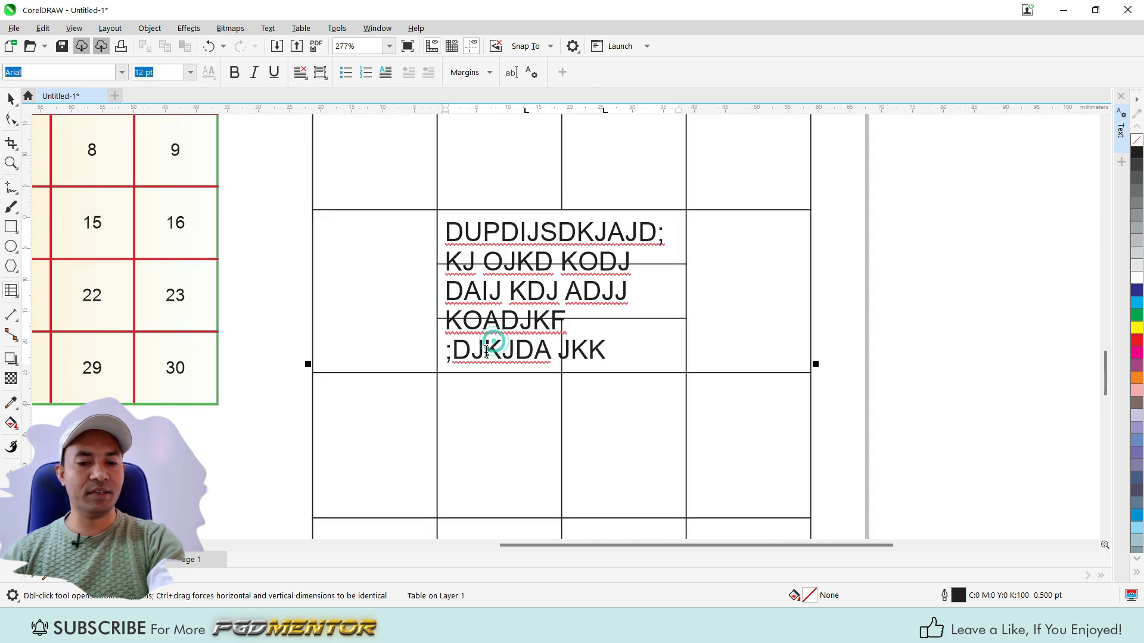
left_click(501, 237)
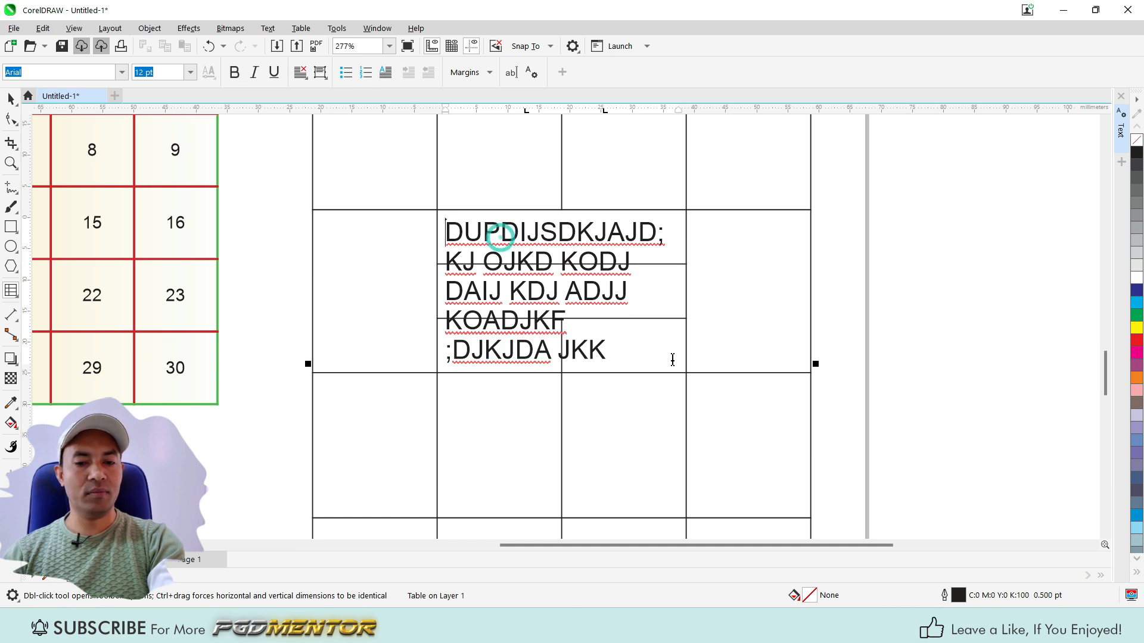
Place the text cursor in the empty split cells below the text, then leave table editing and deselect everything.
left_click(664, 365)
left_click(511, 356)
left_click(646, 347)
left_click(627, 420)
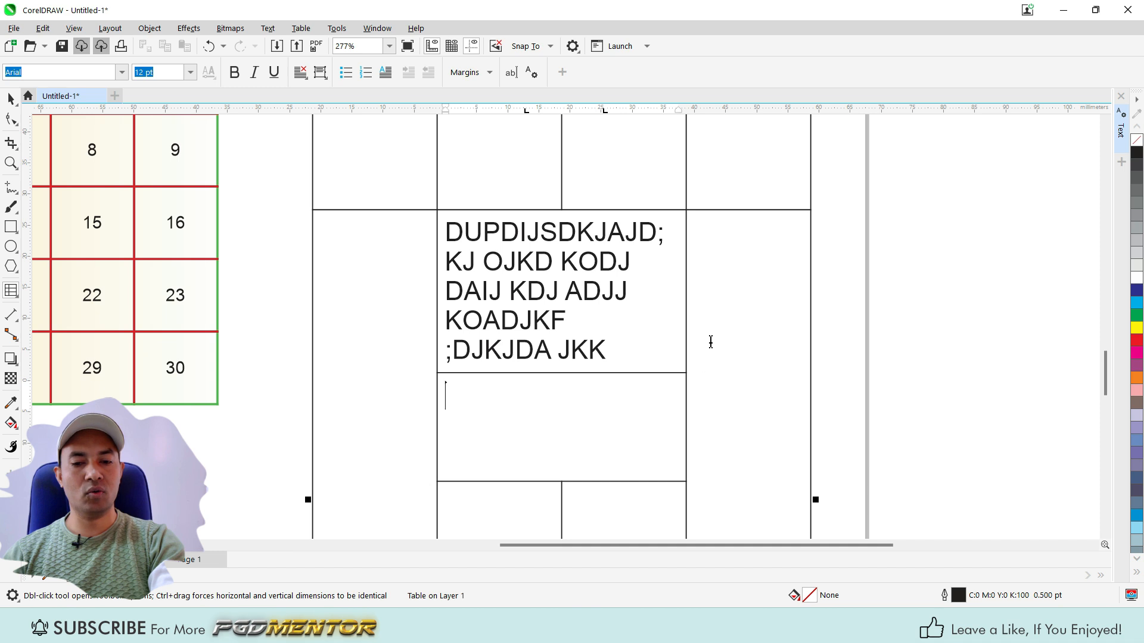
scroll(711, 341, "down", 3)
scroll(629, 313, "up", 3)
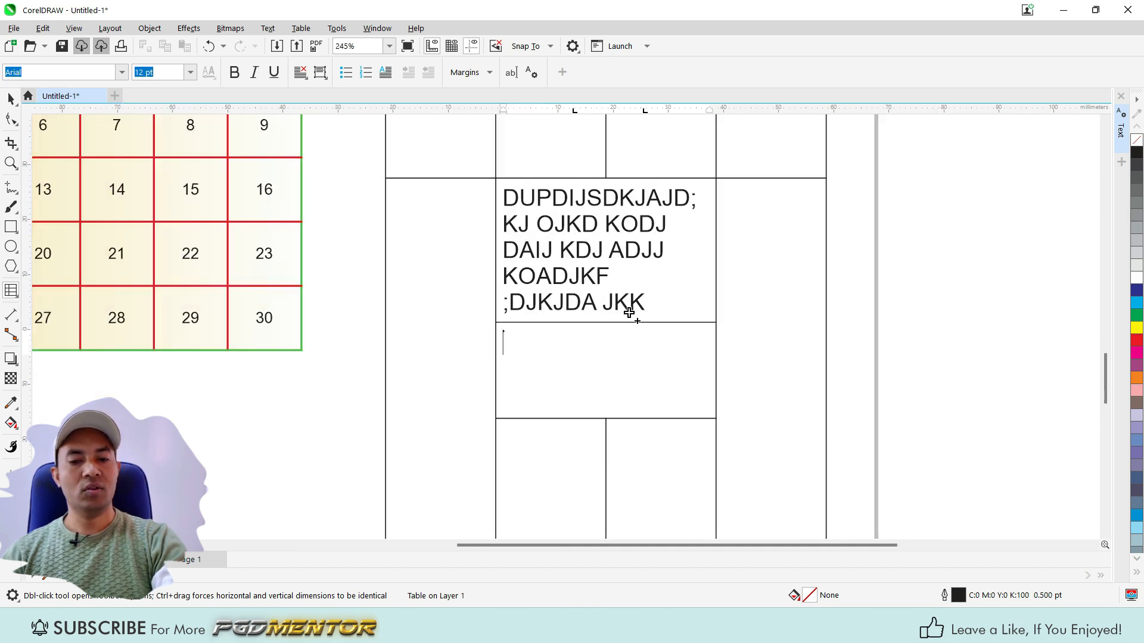
left_click(876, 268)
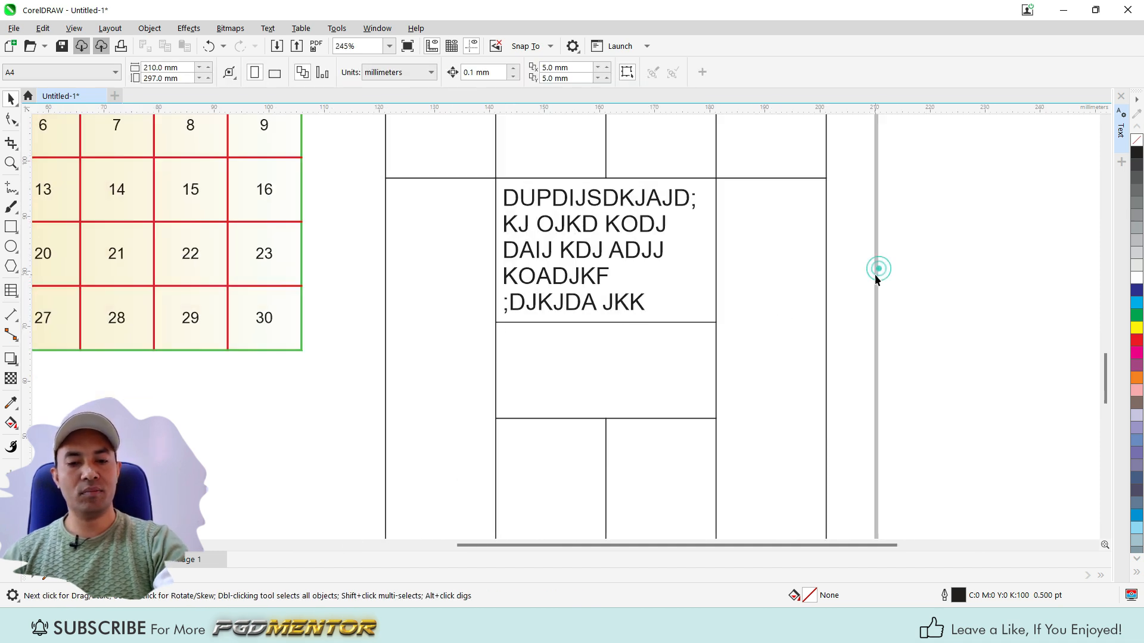
Select the table, pick the block of split cells inside it, and return the selection to the whole table.
scroll(746, 313, "down", 2)
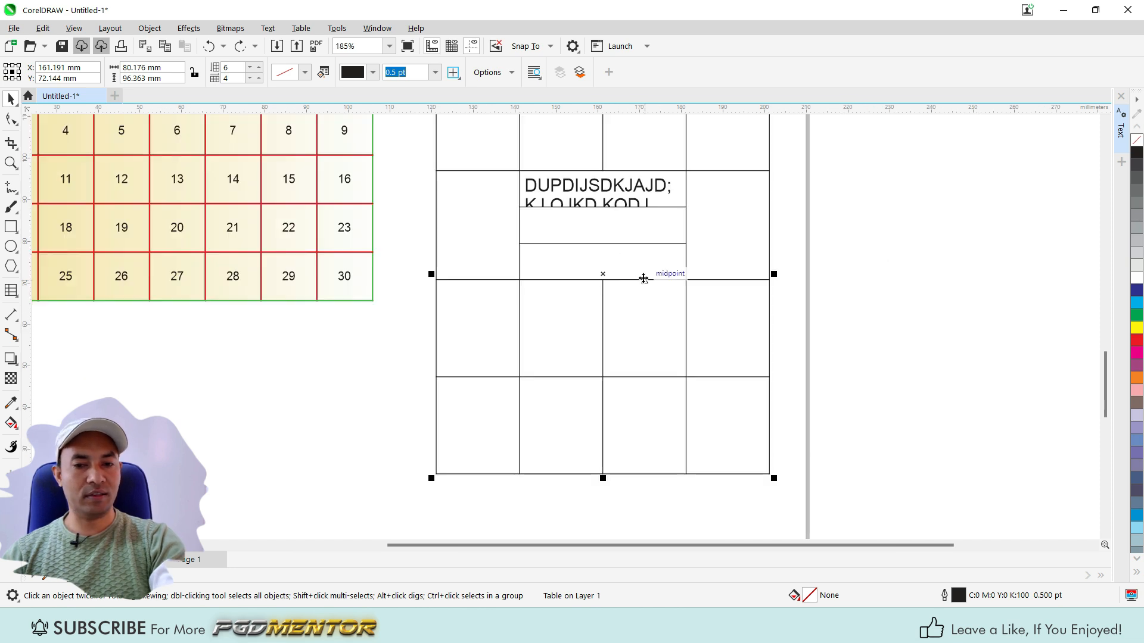
left_click(643, 276)
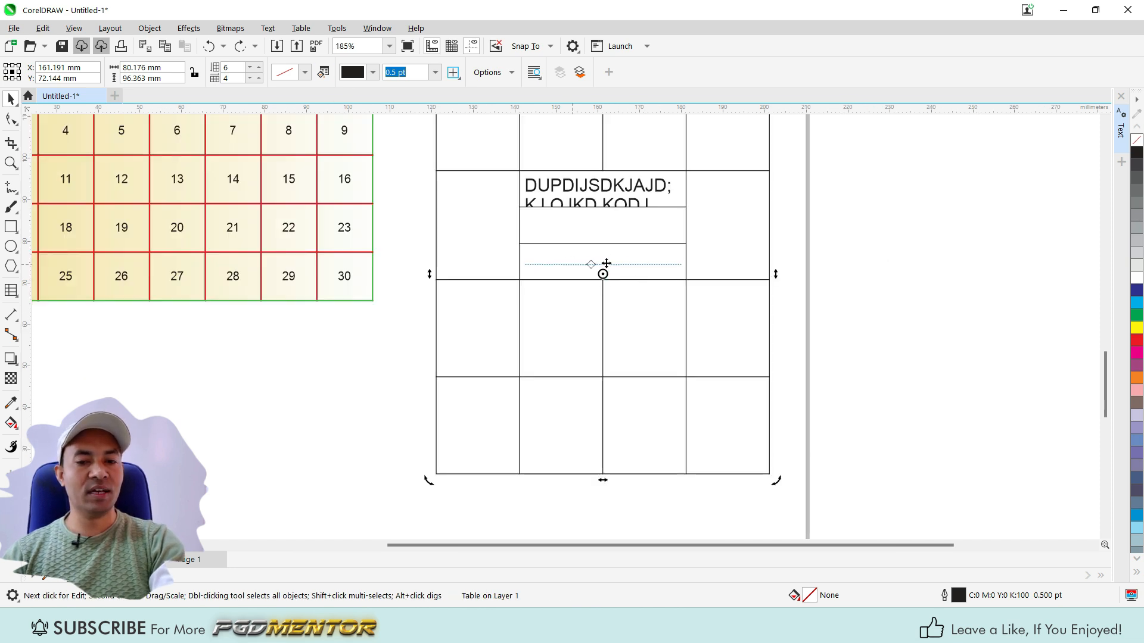
scroll(604, 262, "up", 2)
left_click(564, 260, "ctrl")
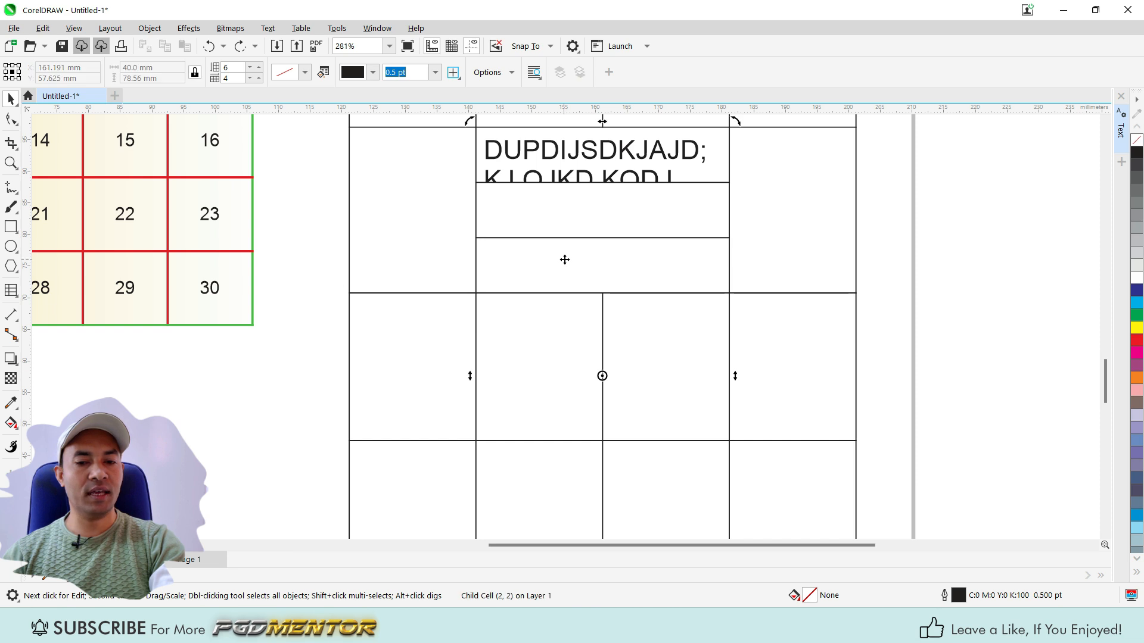
left_click(785, 238)
scroll(662, 220, "down", 4)
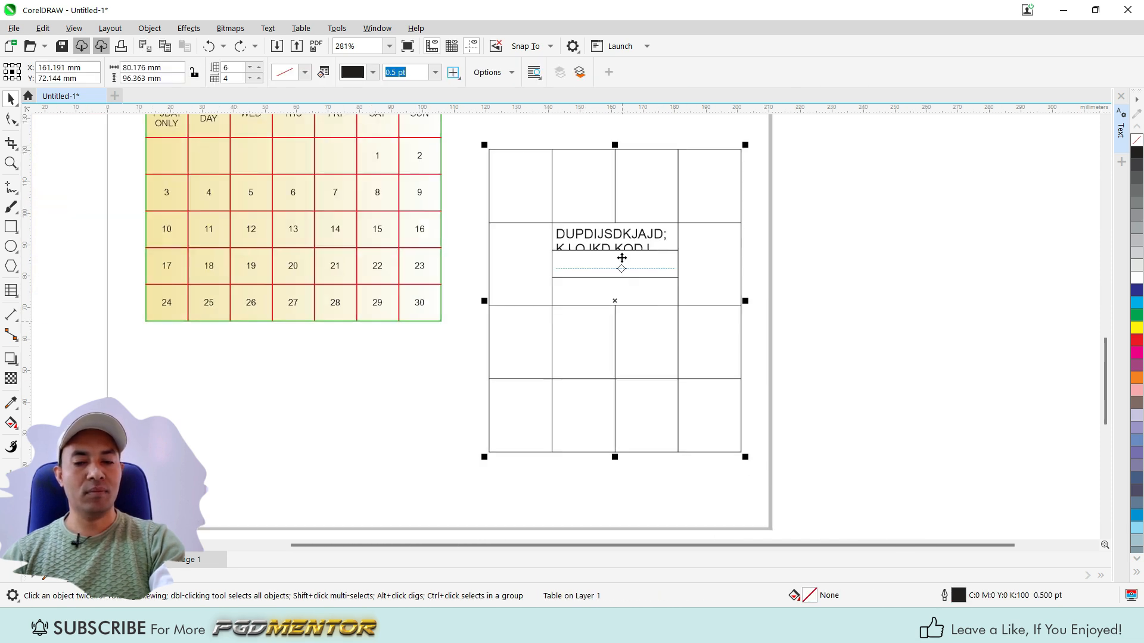
Place the text cursor in the filled cell so it resizes around its text, and leave editing with nothing selected.
scroll(622, 257, "up", 3)
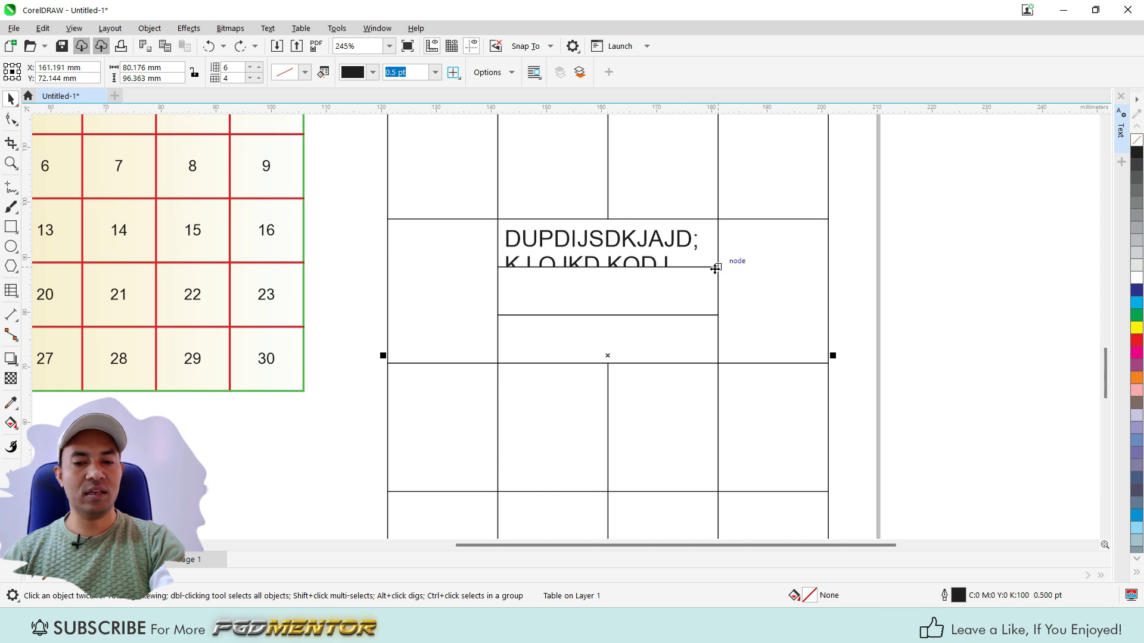
double_click(547, 238)
scroll(547, 239, "down", 3)
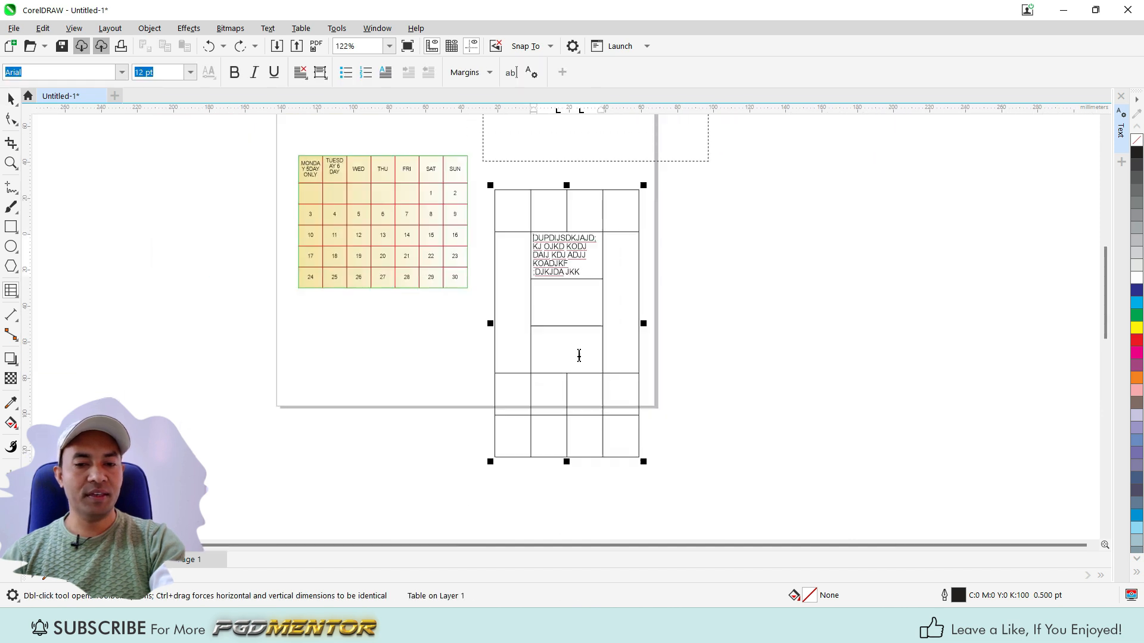
scroll(579, 340, "up", 1)
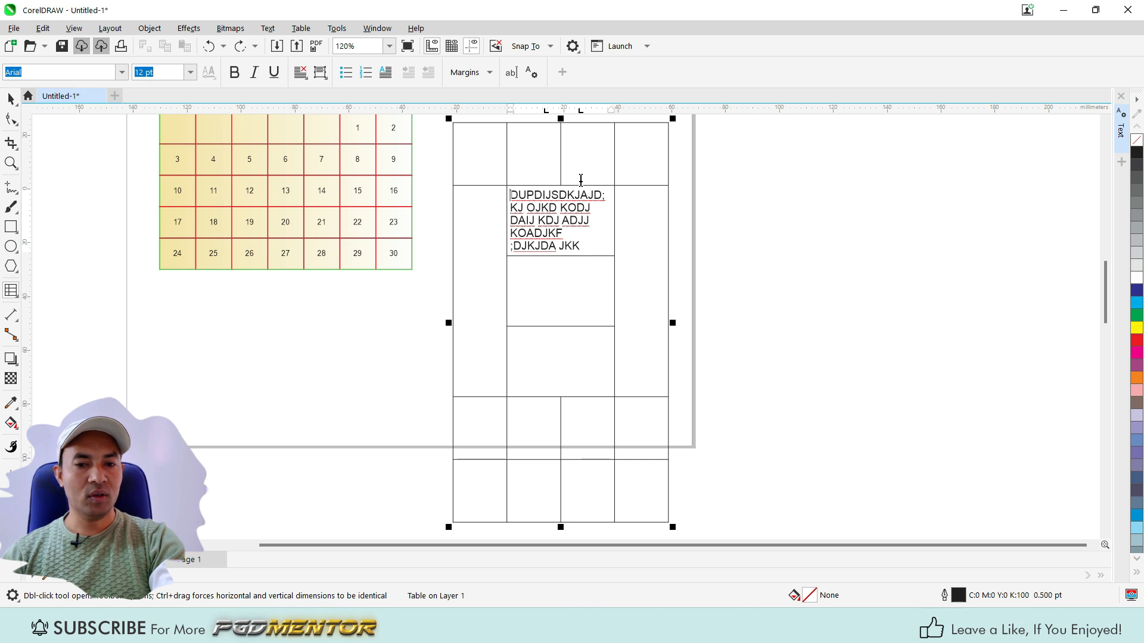
left_click(722, 198)
Select the table, turn off the option to automatically resize cells while typing, and deselect the table.
left_click(545, 197)
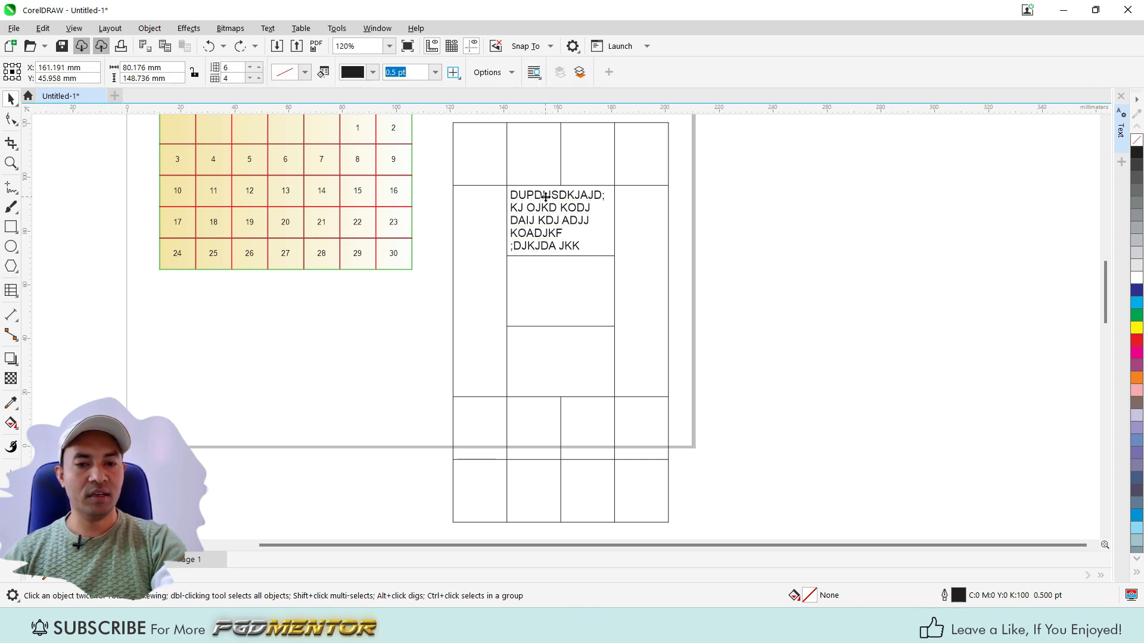
left_click(511, 74)
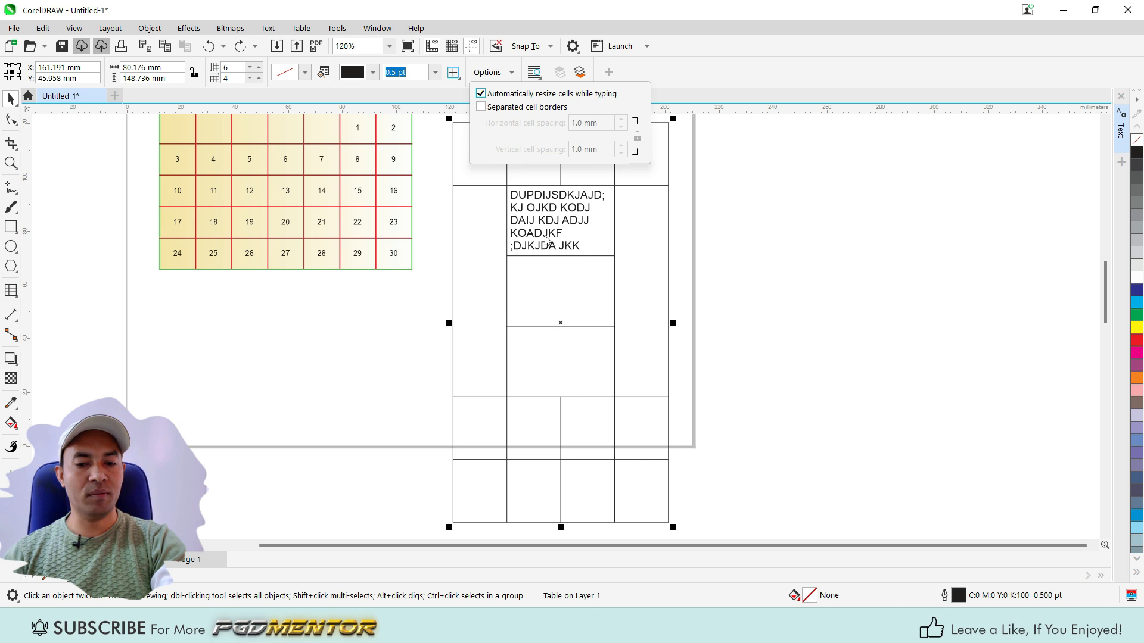
left_click(480, 93)
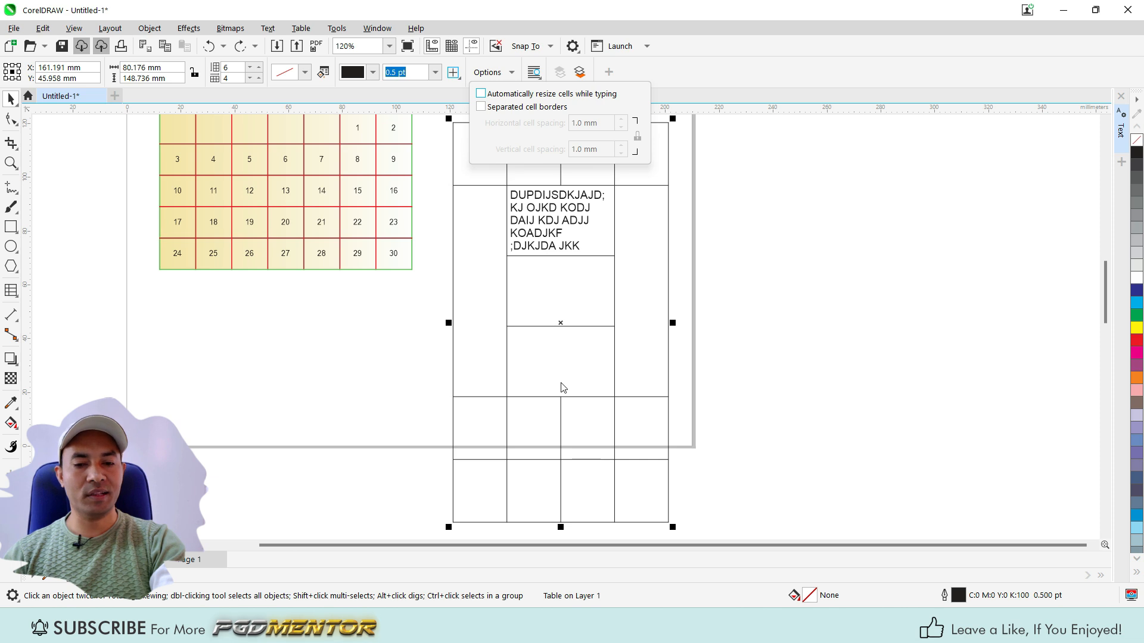
left_click(706, 294)
scroll(705, 290, "down", 2)
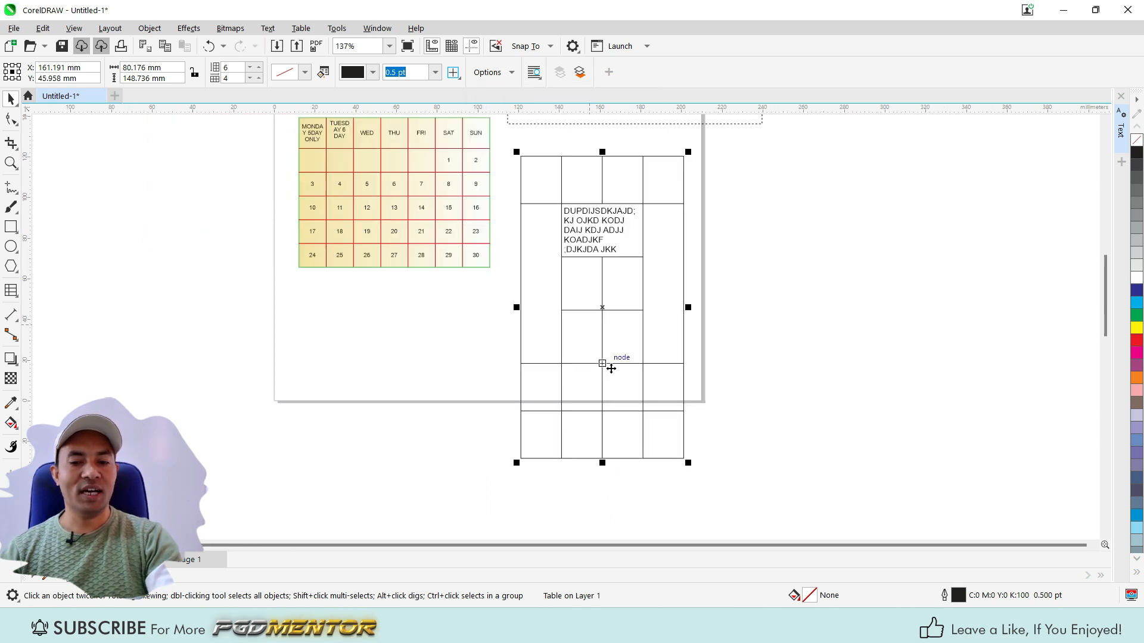
left_click(713, 318)
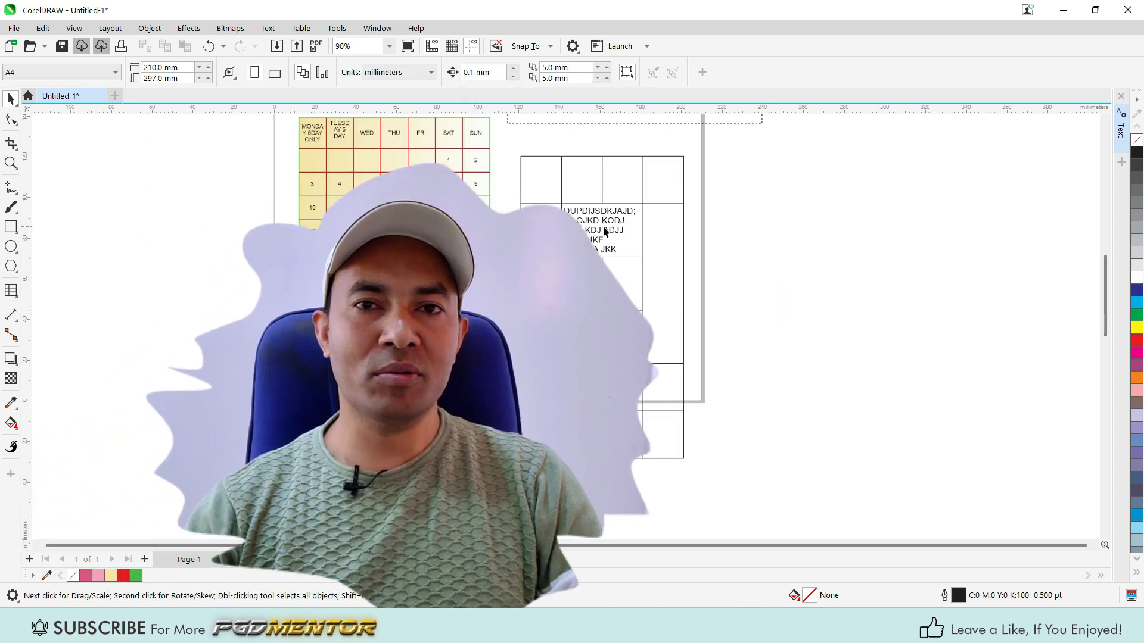